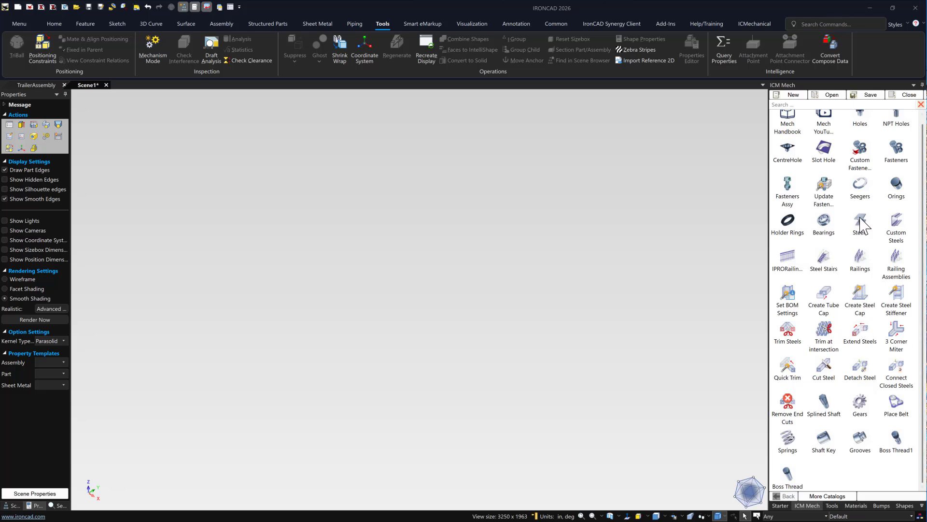
Place an angle steel profile in the scene and set its standard to ISO 657-1, type 100x100x8.
{"action": "left_click_drag", "start_coordinate": [860, 225], "coordinate": [425, 272]}
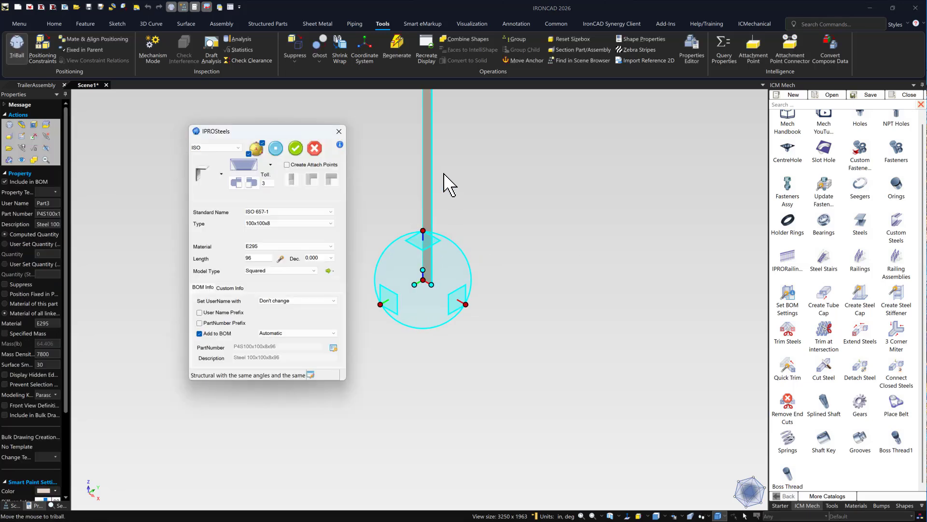
{"action": "left_click", "coordinate": [232, 148]}
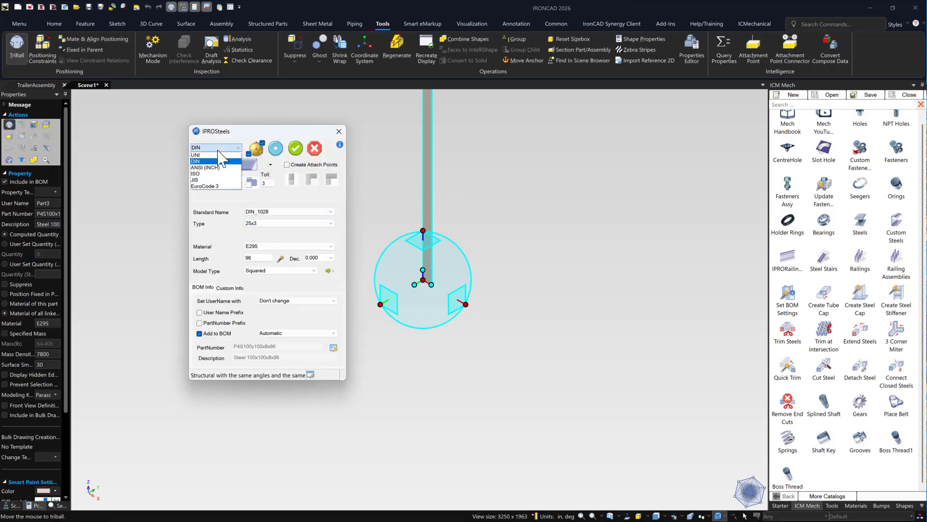
{"action": "left_click", "coordinate": [202, 180]}
{"action": "left_click", "coordinate": [276, 212]}
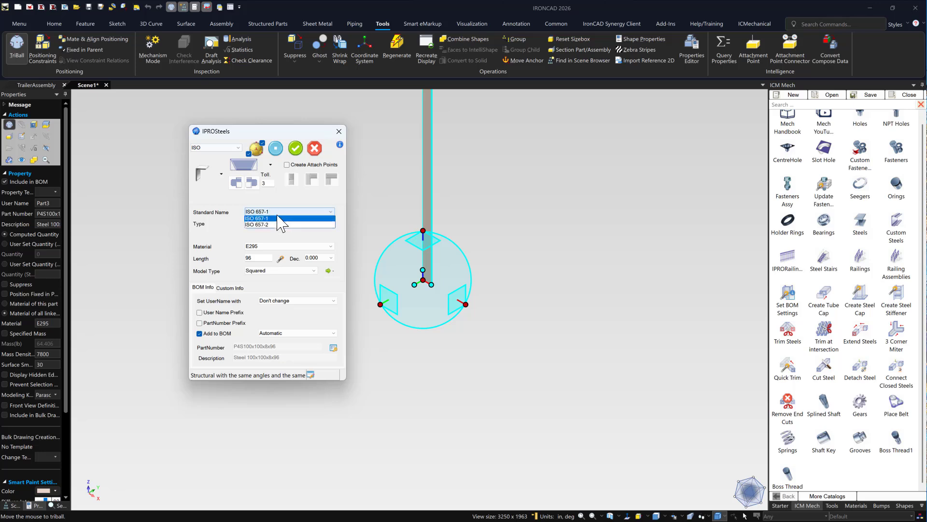
{"action": "left_click", "coordinate": [278, 218]}
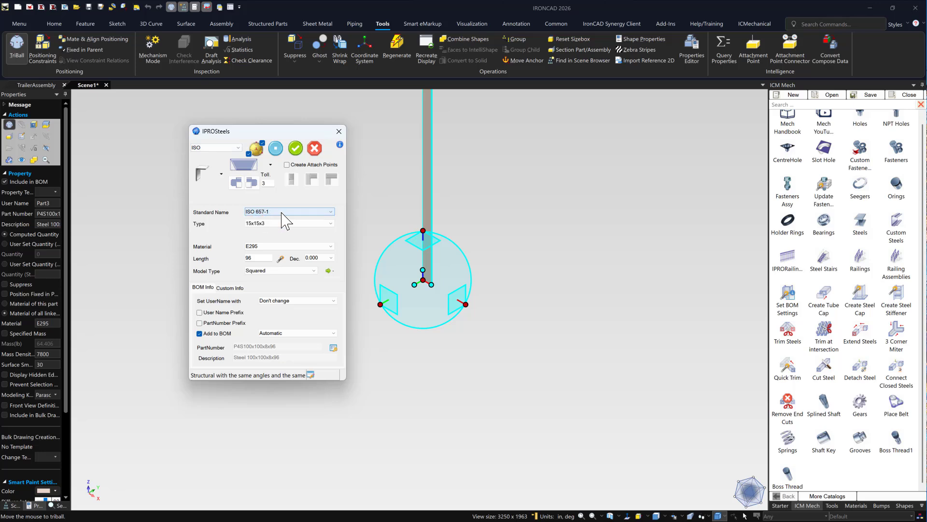
{"action": "left_click", "coordinate": [266, 225]}
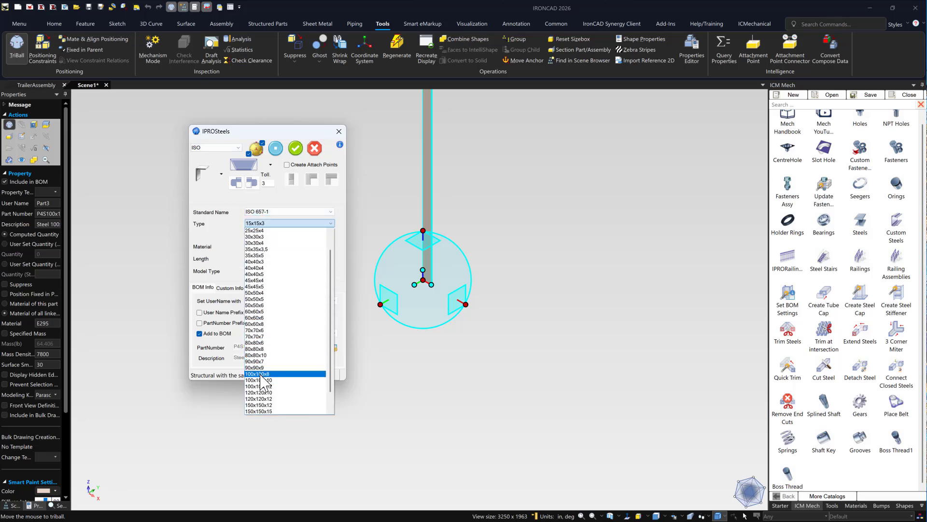
{"action": "left_click", "coordinate": [274, 375]}
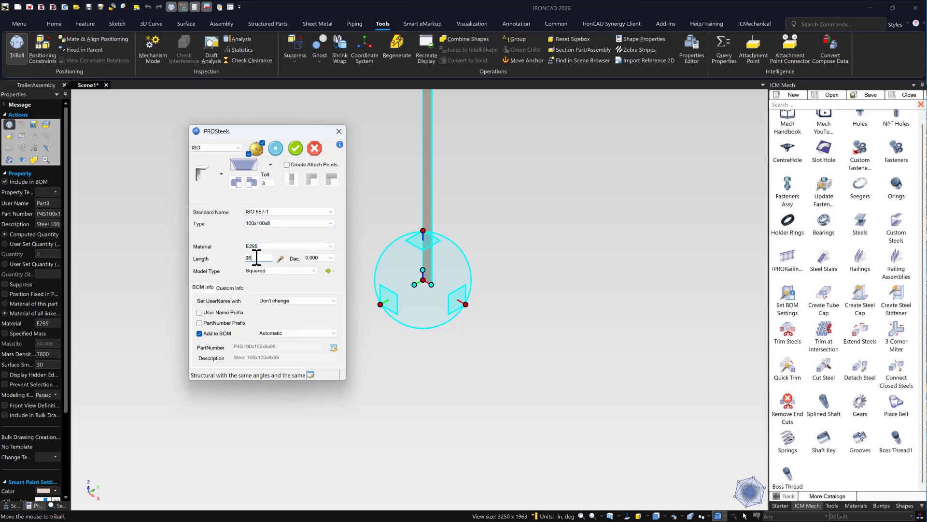
Set the steel's model type to Detailed and preview the profile's rounded edges up close.
{"action": "left_click", "coordinate": [280, 271]}
{"action": "left_click", "coordinate": [270, 285]}
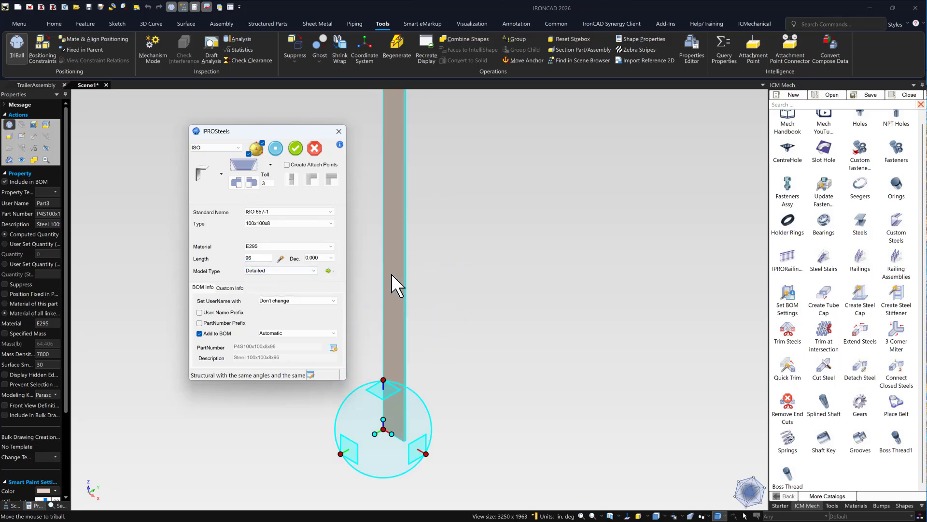
{"action": "scroll", "coordinate": [397, 286], "scroll_direction": "up", "scroll_amount": 5}
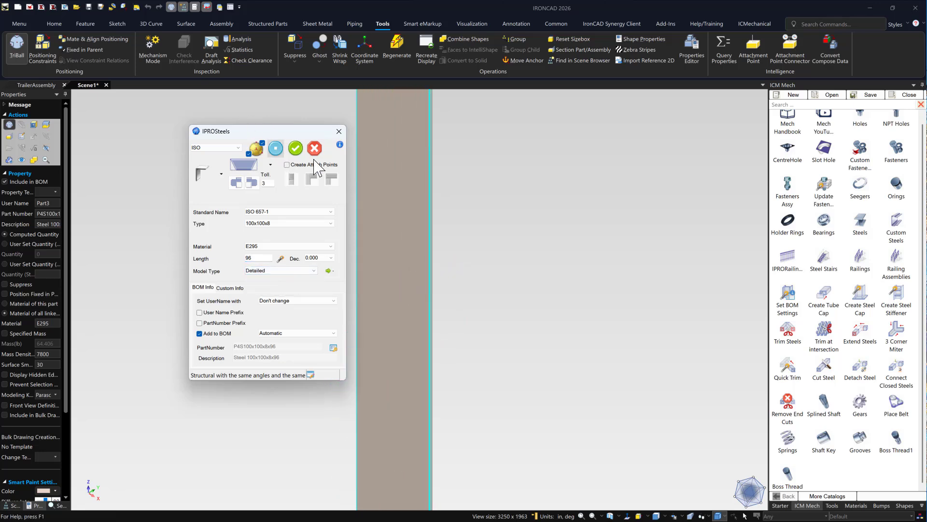
{"action": "middle_click_drag", "start_coordinate": [414, 201], "coordinate": [444, 183]}
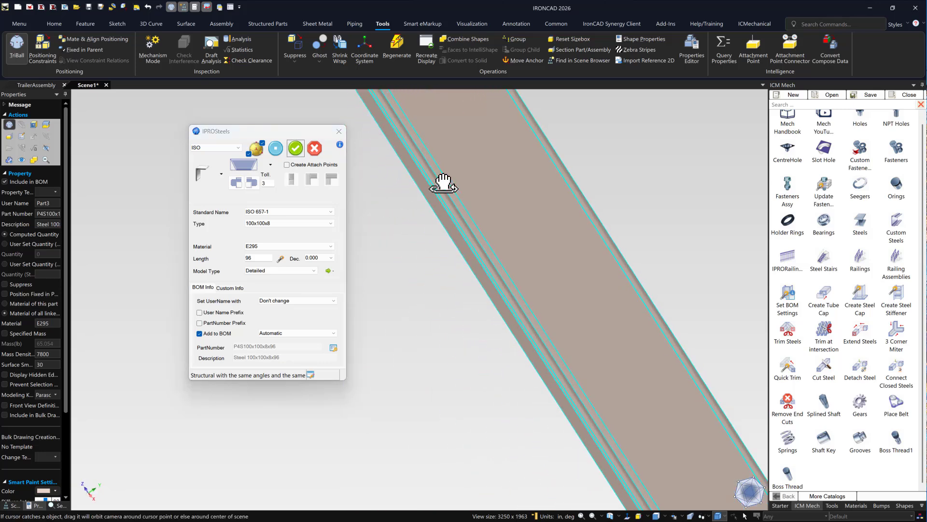
Set the steel's model type to Simplified, apply it and inspect the profile's inner corner.
{"action": "left_click", "coordinate": [263, 271]}
{"action": "left_click", "coordinate": [264, 286]}
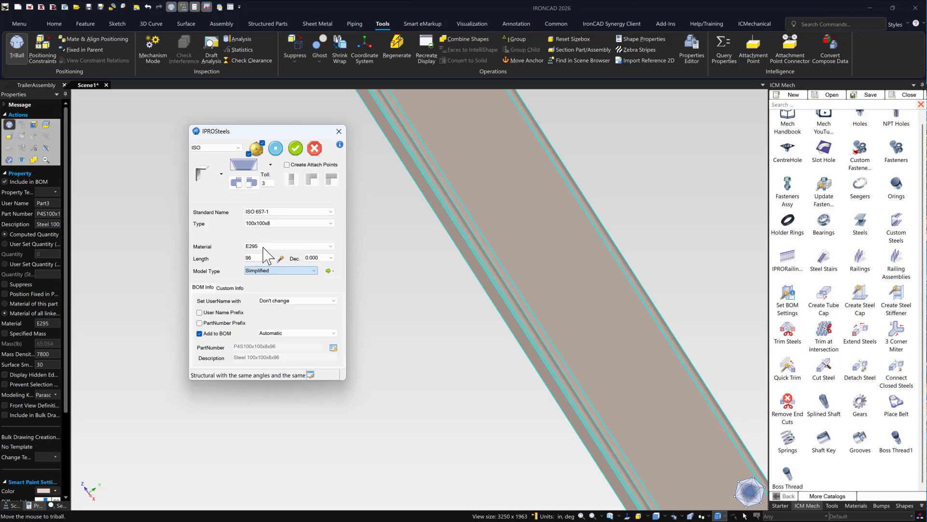
{"action": "left_click", "coordinate": [276, 149]}
{"action": "middle_click_drag", "start_coordinate": [432, 264], "coordinate": [472, 244]}
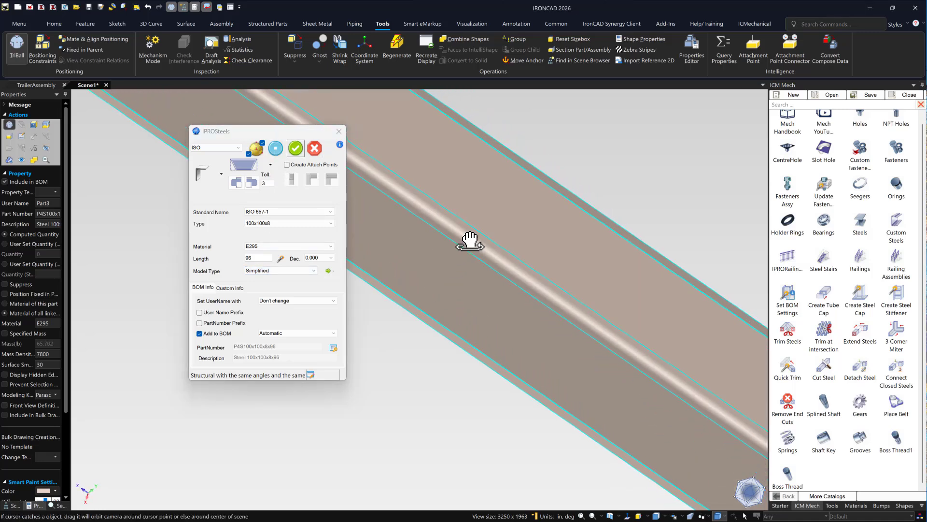
Set the steel's model type to Squared, apply it and confirm the profile.
{"action": "left_click", "coordinate": [260, 270]}
{"action": "left_click", "coordinate": [263, 293]}
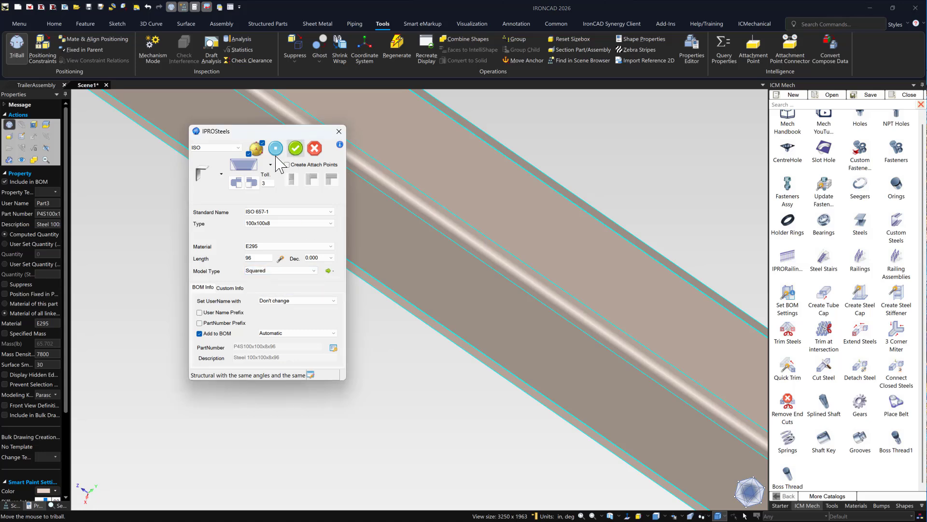
{"action": "scroll", "coordinate": [448, 225], "scroll_direction": "down", "scroll_amount": 4}
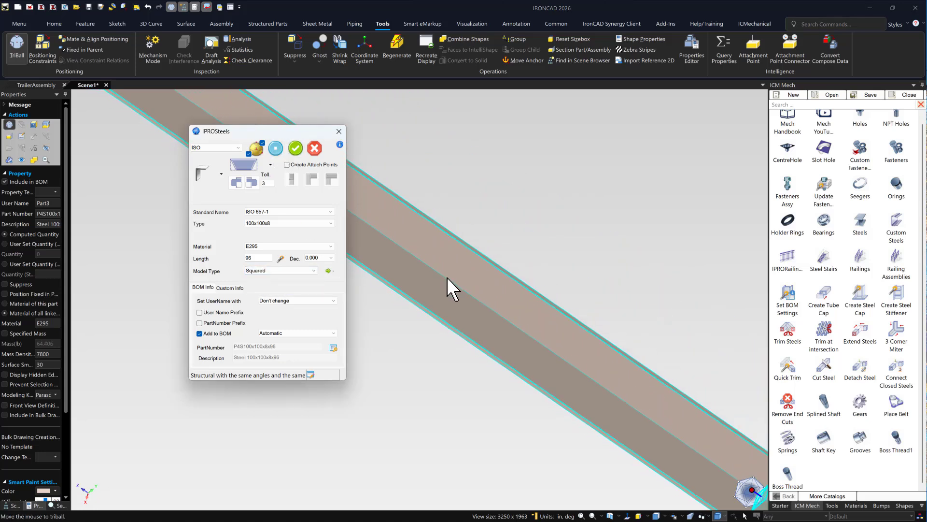
{"action": "left_click", "coordinate": [521, 224]}
{"action": "key", "text": "F8"}
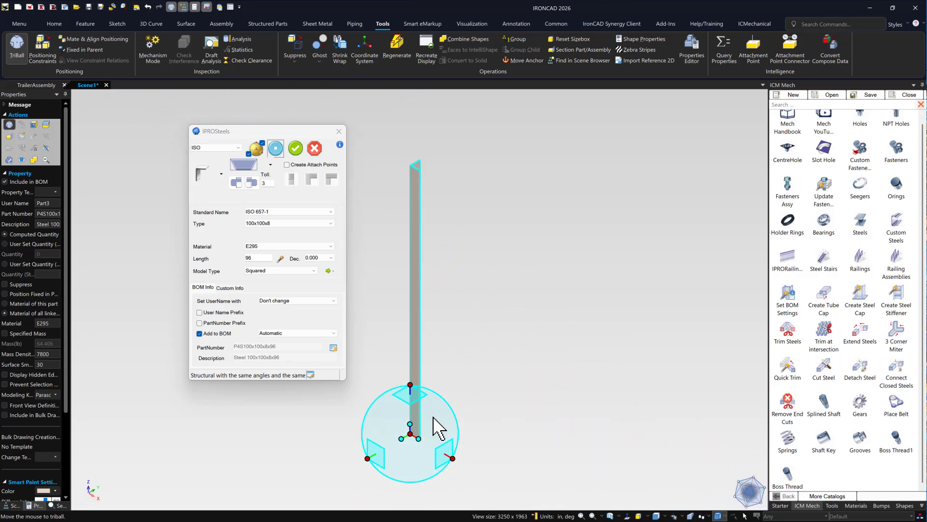
{"action": "left_click", "coordinate": [296, 148]}
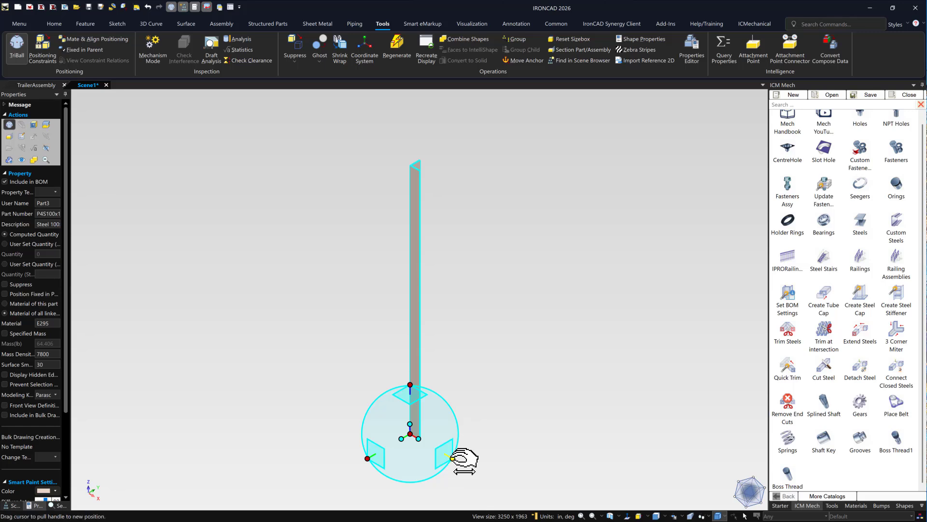
Rotate the steel angle 90 degrees about the TriBall's X axis so it lies flat, and turn the TriBall off.
{"action": "left_click_drag", "start_coordinate": [458, 459], "coordinate": [397, 432]}
{"action": "type", "text": "90"}
{"action": "key", "text": "Return"}
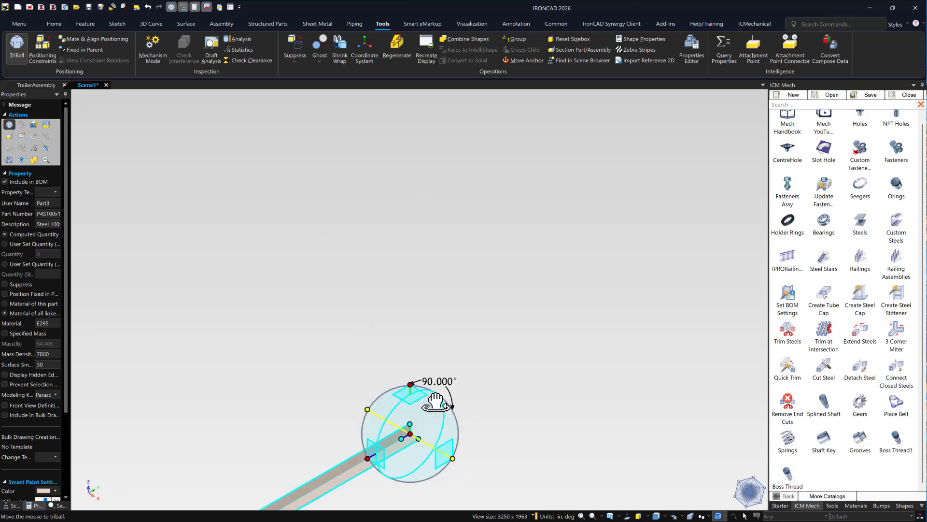
{"action": "left_click", "coordinate": [536, 315]}
{"action": "key", "text": "F10"}
{"action": "key", "text": "F8"}
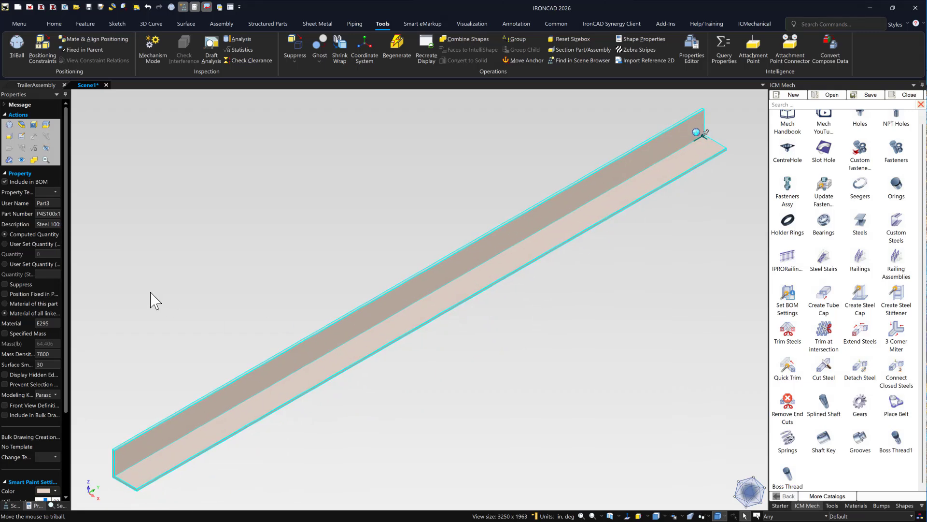
Widen the side panel and show the scene tree in it.
{"action": "left_click_drag", "start_coordinate": [68, 276], "coordinate": [118, 268]}
{"action": "left_click", "coordinate": [17, 505]}
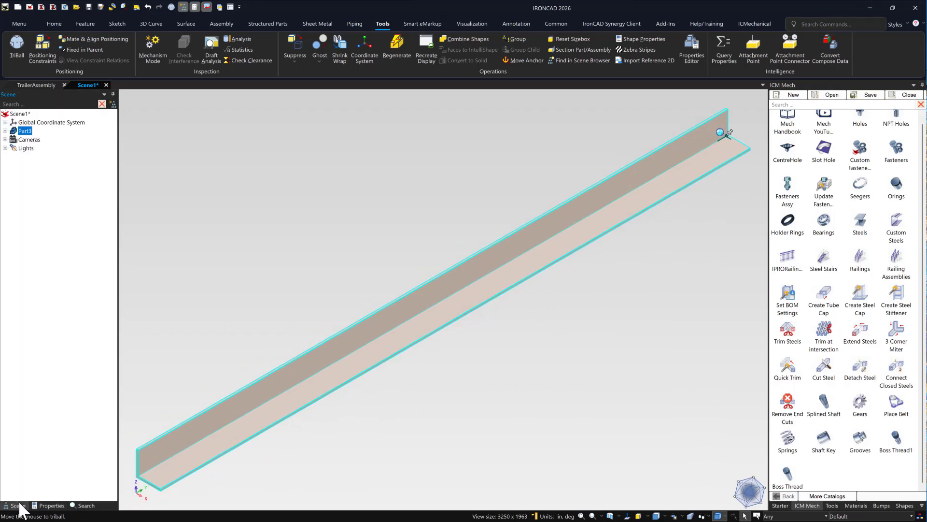
{"action": "scroll", "coordinate": [561, 259], "scroll_direction": "down", "scroll_amount": 2}
{"action": "scroll", "coordinate": [546, 294], "scroll_direction": "down", "scroll_amount": 2}
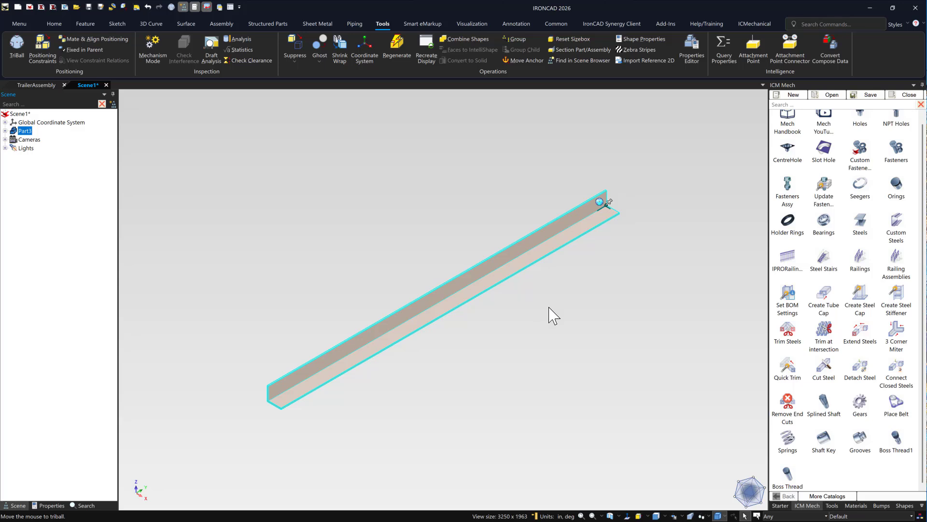
{"action": "scroll", "coordinate": [619, 323], "scroll_direction": "down", "scroll_amount": 1}
{"action": "scroll", "coordinate": [620, 324], "scroll_direction": "up", "scroll_amount": 1}
{"action": "middle_click_drag", "start_coordinate": [620, 324], "coordinate": [473, 306], "text": "shift"}
Turn on the TriBall for the steel angle, detach it and reposition it at the midpoint of the vertical leg's upper outer edge.
{"action": "key", "text": "F10"}
{"action": "scroll", "coordinate": [410, 334], "scroll_direction": "down", "scroll_amount": 2}
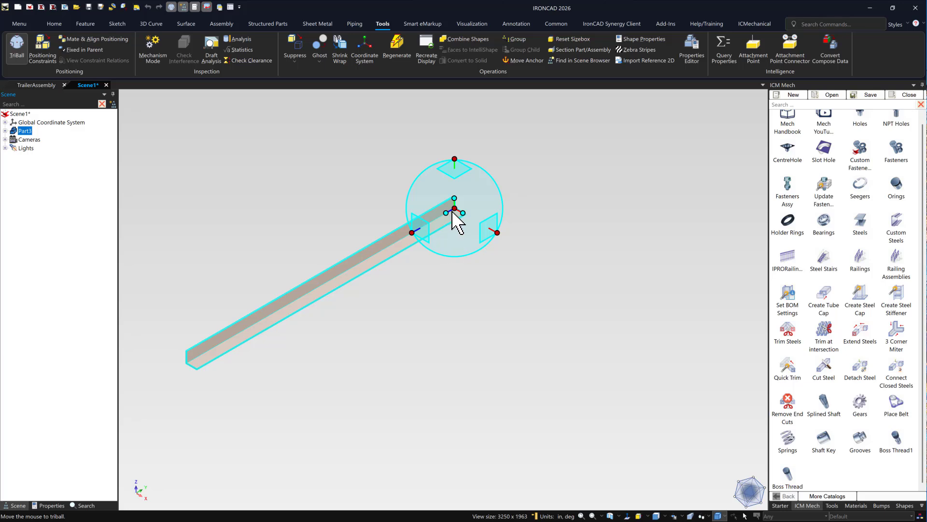
{"action": "scroll", "coordinate": [452, 211], "scroll_direction": "up", "scroll_amount": 2}
{"action": "key", "text": "space"}
{"action": "left_click_drag", "start_coordinate": [518, 242], "coordinate": [337, 330]}
{"action": "scroll", "coordinate": [369, 328], "scroll_direction": "up", "scroll_amount": 4}
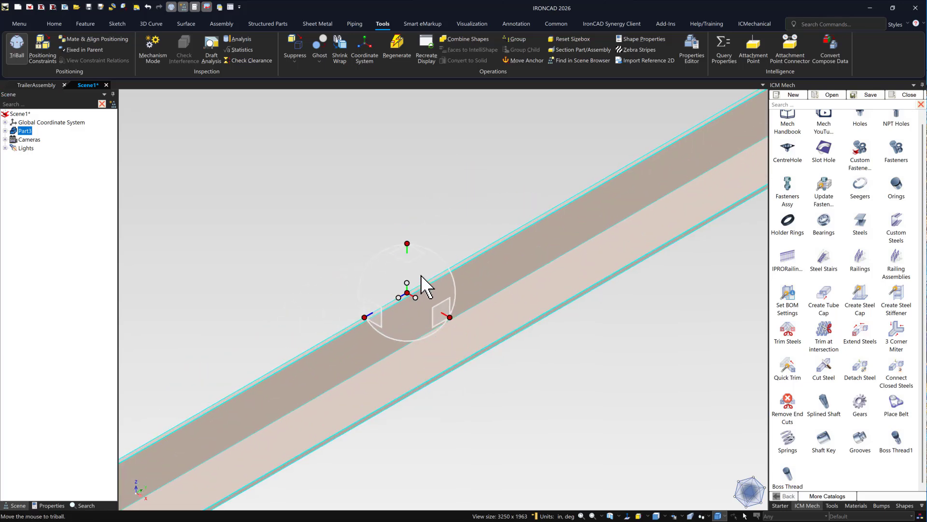
{"action": "scroll", "coordinate": [422, 287], "scroll_direction": "up", "scroll_amount": 3}
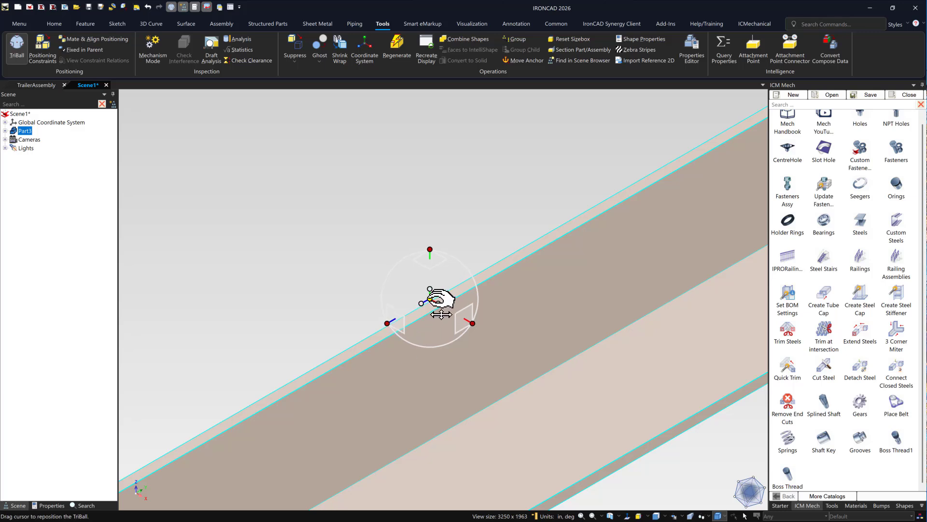
{"action": "scroll", "coordinate": [480, 324], "scroll_direction": "down", "scroll_amount": 6}
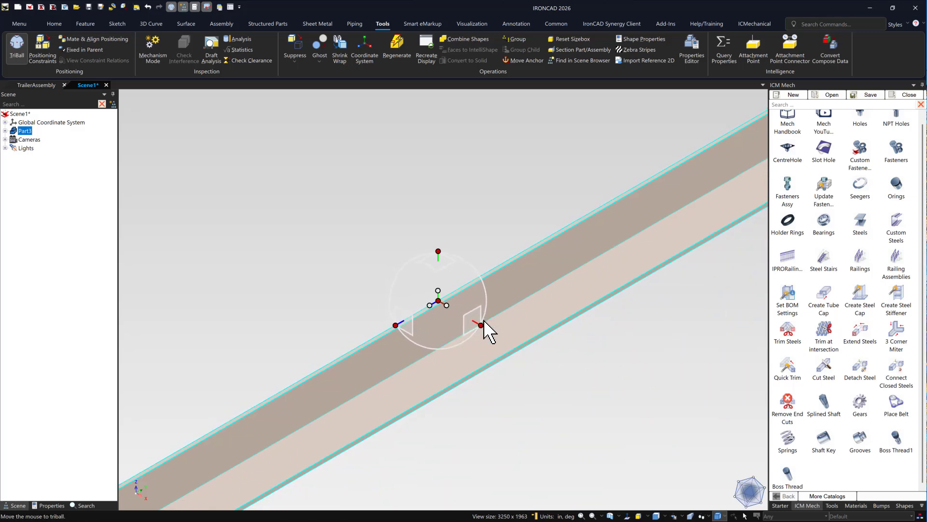
Offset the detached TriBall 48 in along its X axis away from the steel angle and reattach it.
{"action": "left_click_drag", "start_coordinate": [485, 325], "coordinate": [532, 352]}
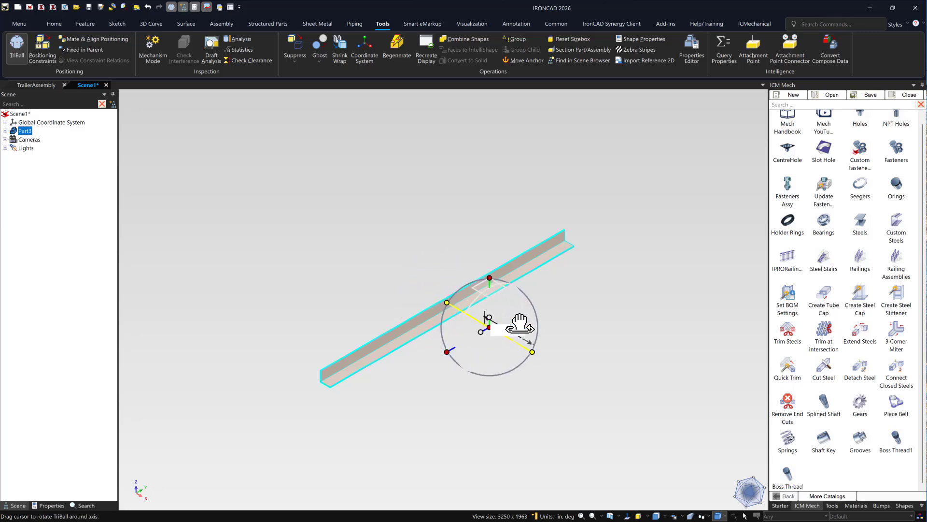
{"action": "key", "text": "Return"}
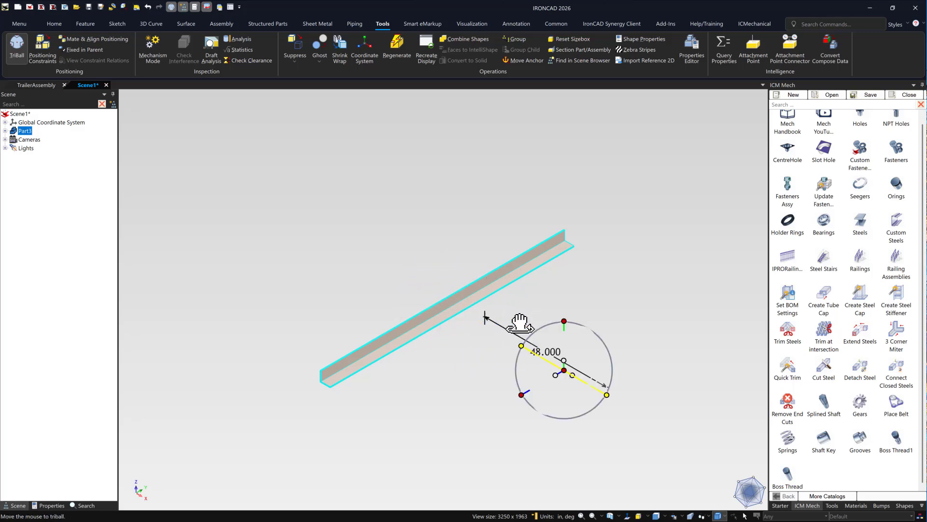
{"action": "scroll", "coordinate": [575, 323], "scroll_direction": "down", "scroll_amount": 3}
{"action": "key", "text": "space"}
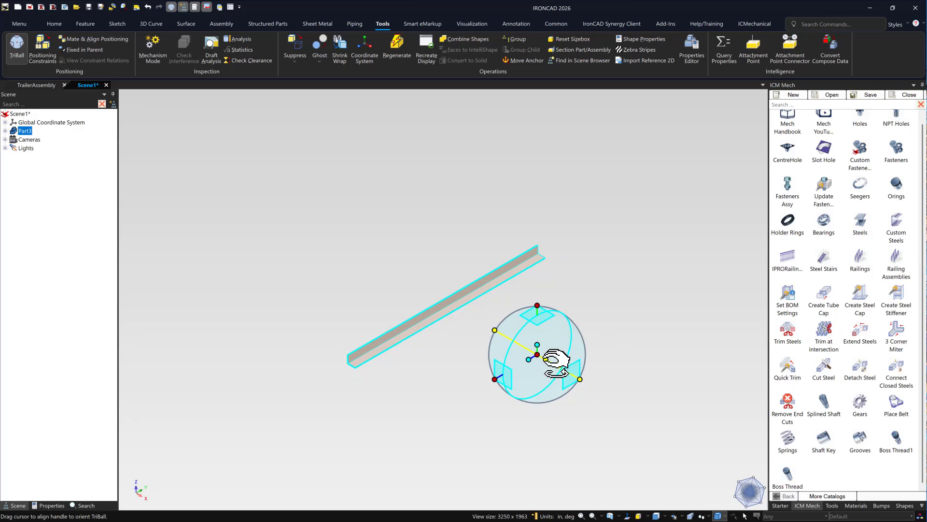
{"action": "key", "text": "F10"}
{"action": "key", "text": "F10"}
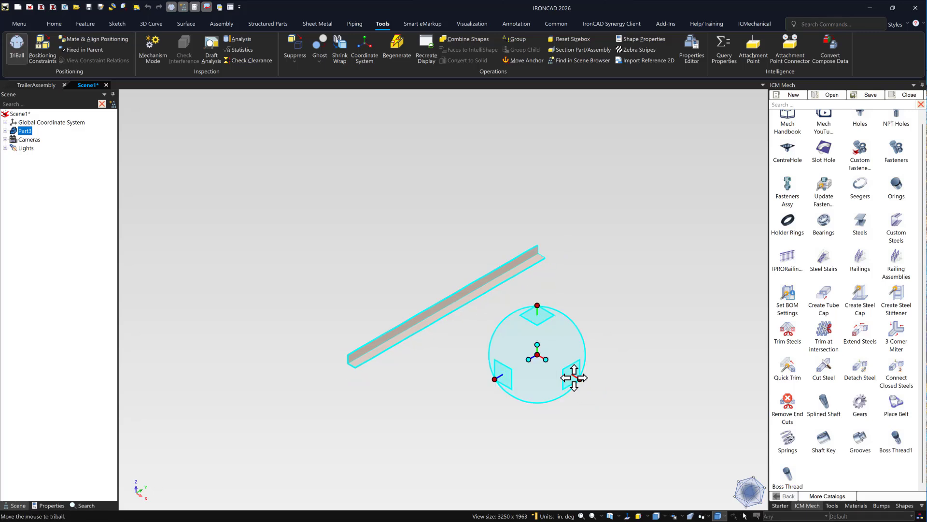
{"action": "left_click", "coordinate": [579, 379]}
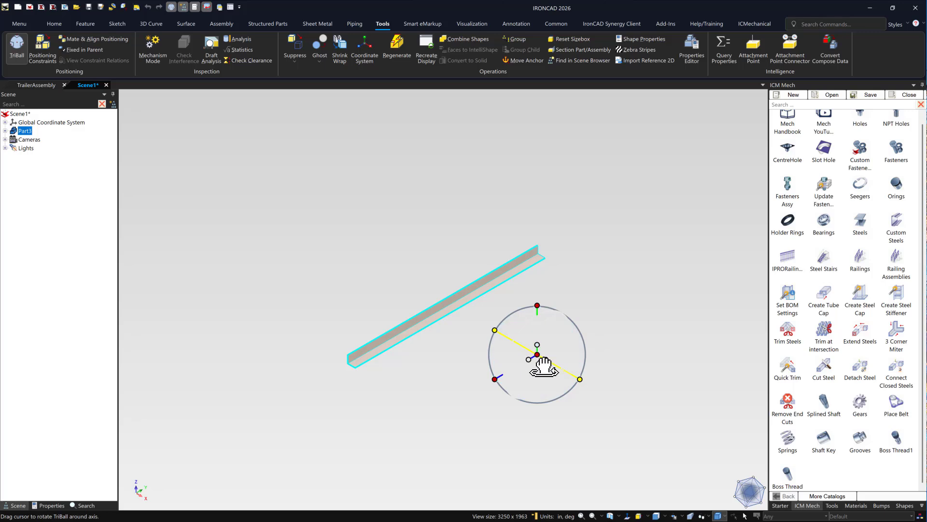
Move the detached TriBall back to the midpoint of the vertical leg's upper outer edge.
{"action": "left_click_drag", "start_coordinate": [538, 355], "coordinate": [450, 306]}
{"action": "scroll", "coordinate": [452, 307], "scroll_direction": "up", "scroll_amount": 5}
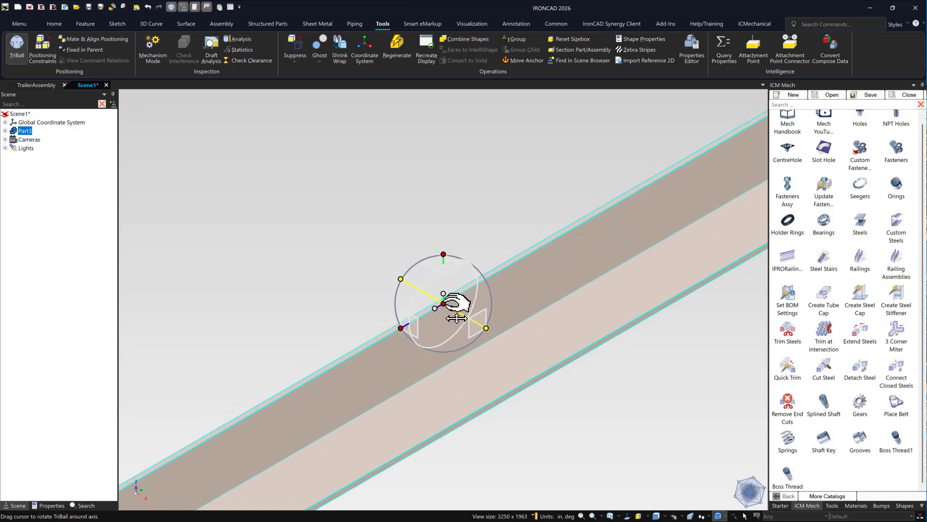
{"action": "left_click_drag", "start_coordinate": [456, 301], "coordinate": [444, 302]}
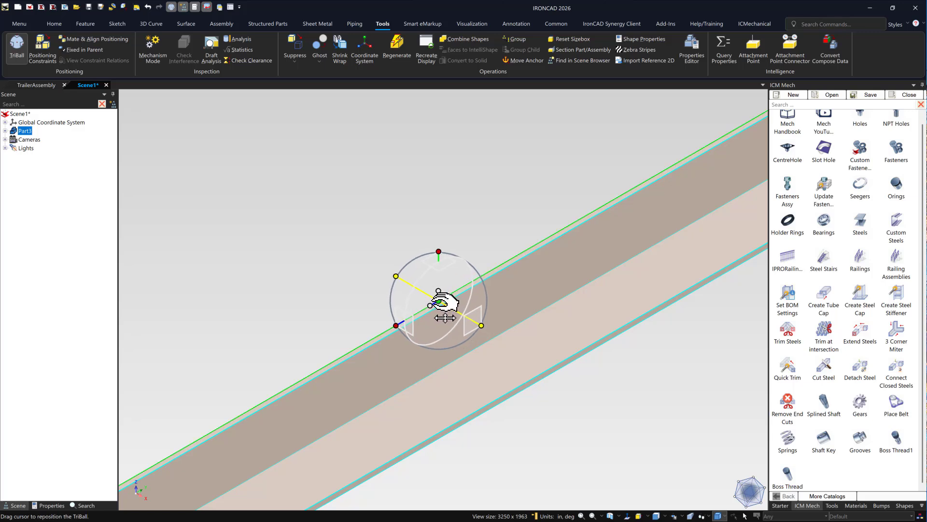
{"action": "scroll", "coordinate": [476, 314], "scroll_direction": "down", "scroll_amount": 5}
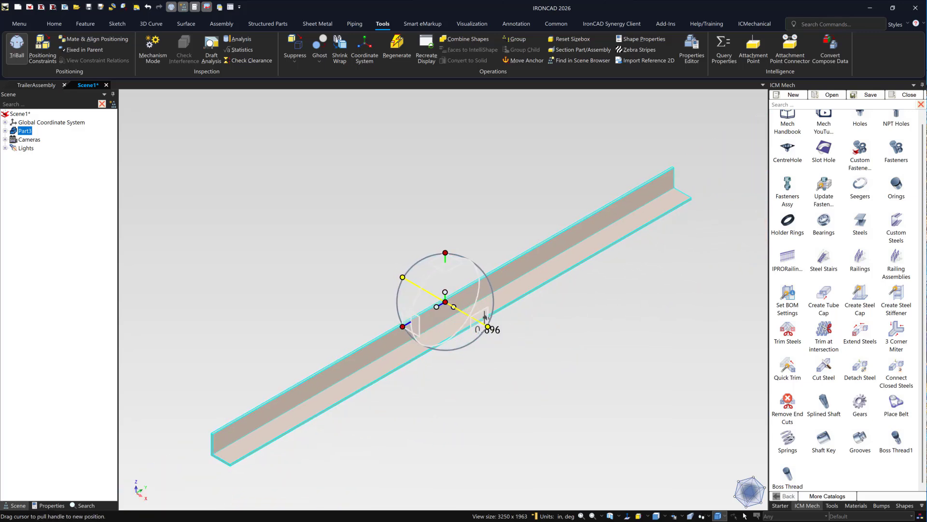
Offset the detached TriBall 30 in along its X axis away from the steel angle.
{"action": "left_click_drag", "start_coordinate": [488, 327], "coordinate": [535, 353]}
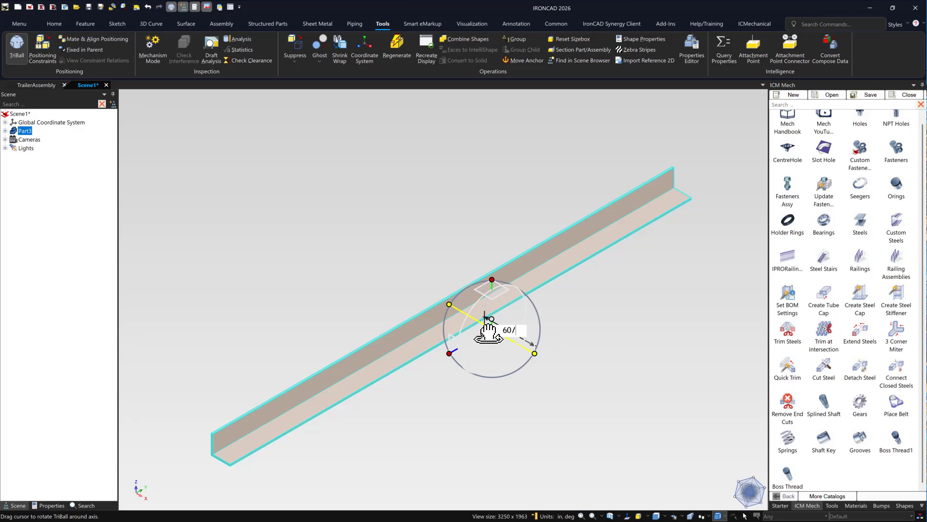
{"action": "key", "text": "Return"}
{"action": "scroll", "coordinate": [573, 399], "scroll_direction": "down", "scroll_amount": 3}
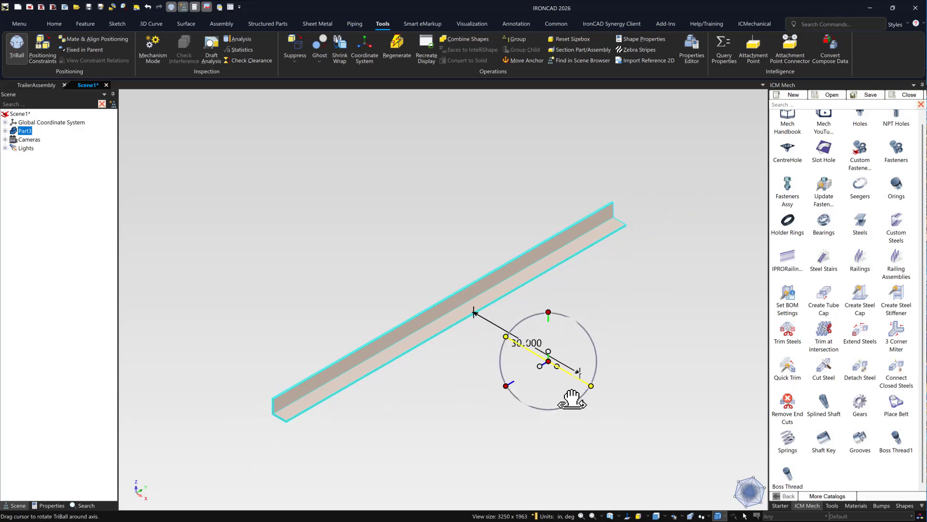
Mirror the steel angle across the detached TriBall along its X axis as a linked copy.
{"action": "right_click", "coordinate": [564, 367]}
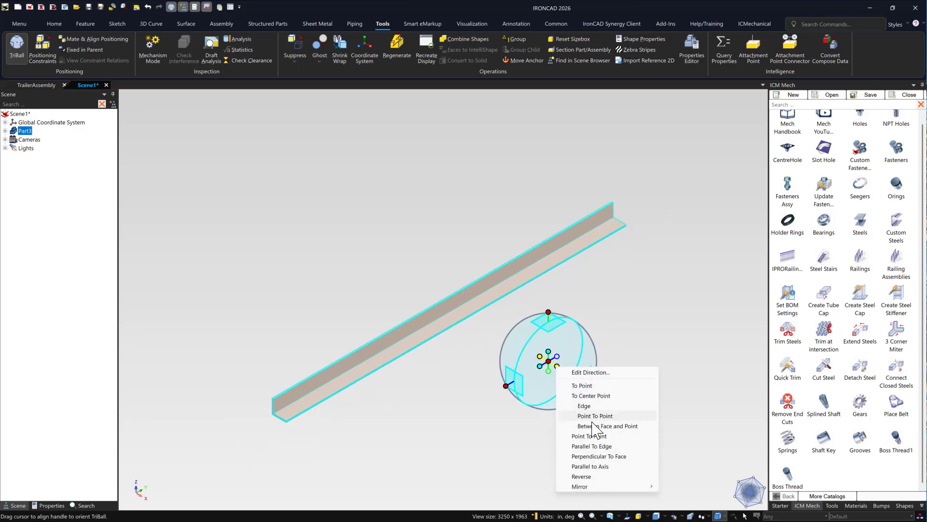
{"action": "key", "text": "Escape"}
{"action": "right_click", "coordinate": [557, 366]}
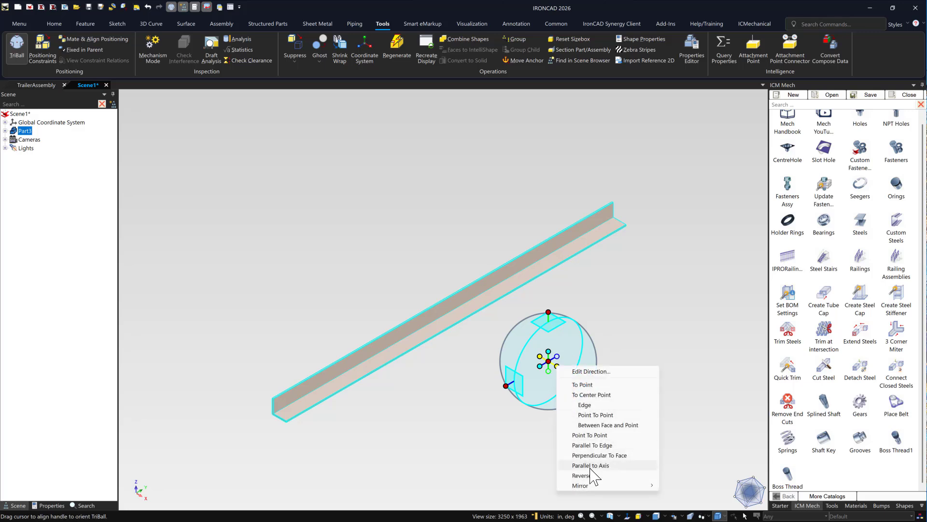
{"action": "mouse_move", "coordinate": [591, 485]}
{"action": "left_click", "coordinate": [676, 499]}
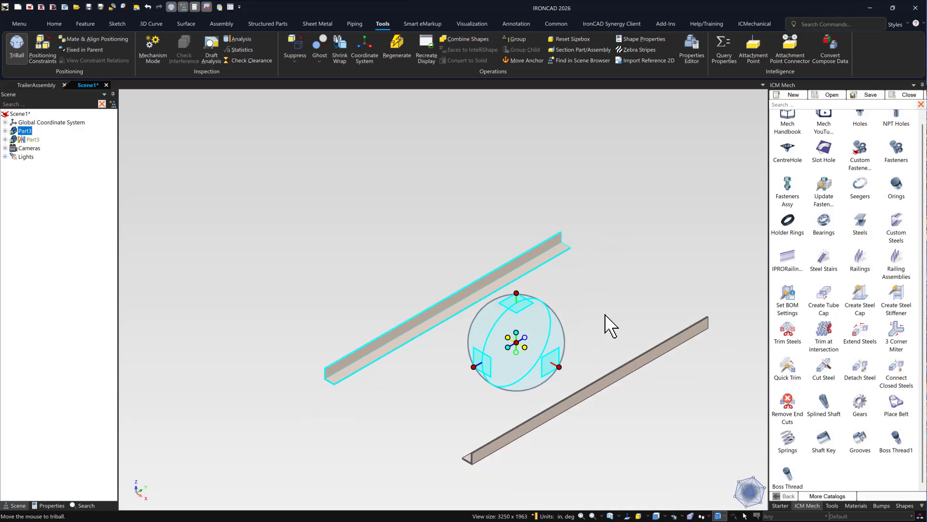
{"action": "left_click", "coordinate": [604, 299]}
{"action": "scroll", "coordinate": [600, 310], "scroll_direction": "down", "scroll_amount": 1}
{"action": "middle_click_drag", "start_coordinate": [600, 310], "coordinate": [483, 304], "text": "shift"}
{"action": "scroll", "coordinate": [575, 317], "scroll_direction": "up", "scroll_amount": 1}
{"action": "left_click", "coordinate": [533, 336]}
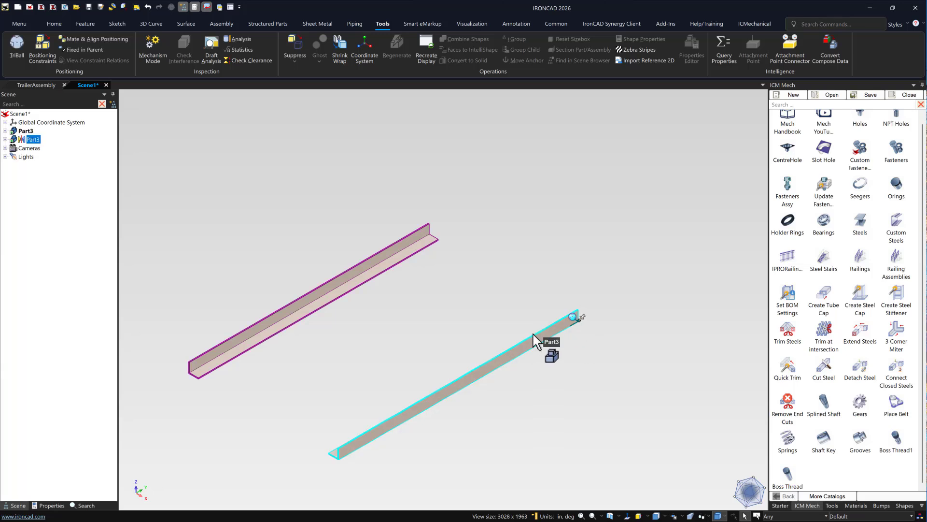
{"action": "left_click", "coordinate": [508, 273]}
{"action": "left_click", "coordinate": [515, 354]}
{"action": "key", "text": "F10"}
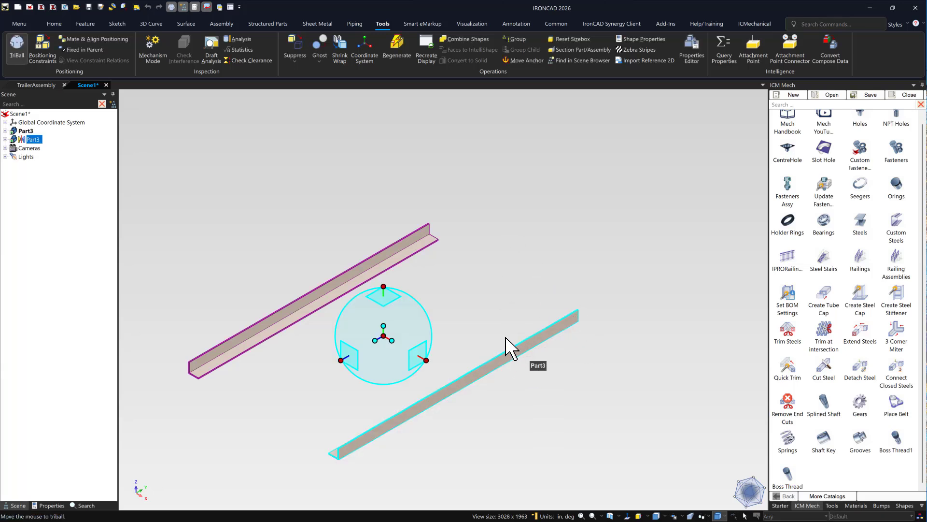
{"action": "key", "text": "space"}
{"action": "left_click_drag", "start_coordinate": [383, 336], "coordinate": [319, 292]}
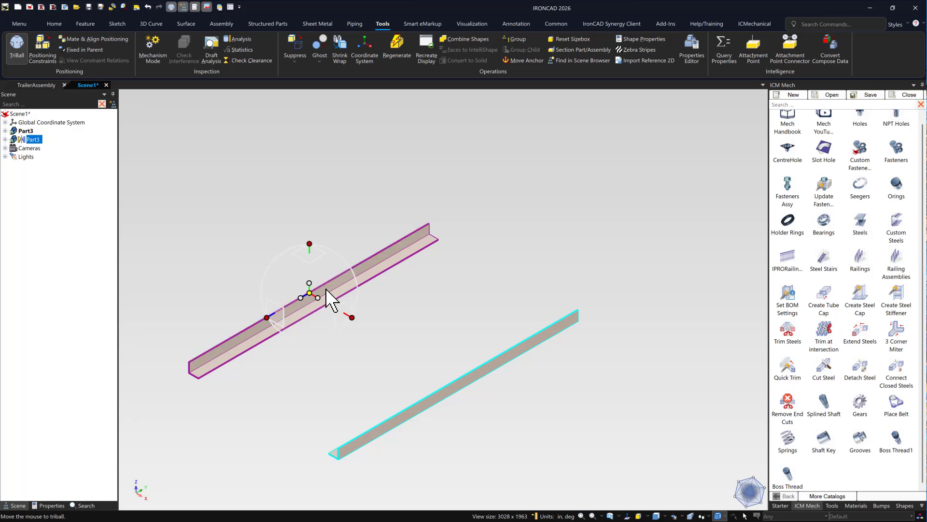
{"action": "scroll", "coordinate": [338, 302], "scroll_direction": "up", "scroll_amount": 6}
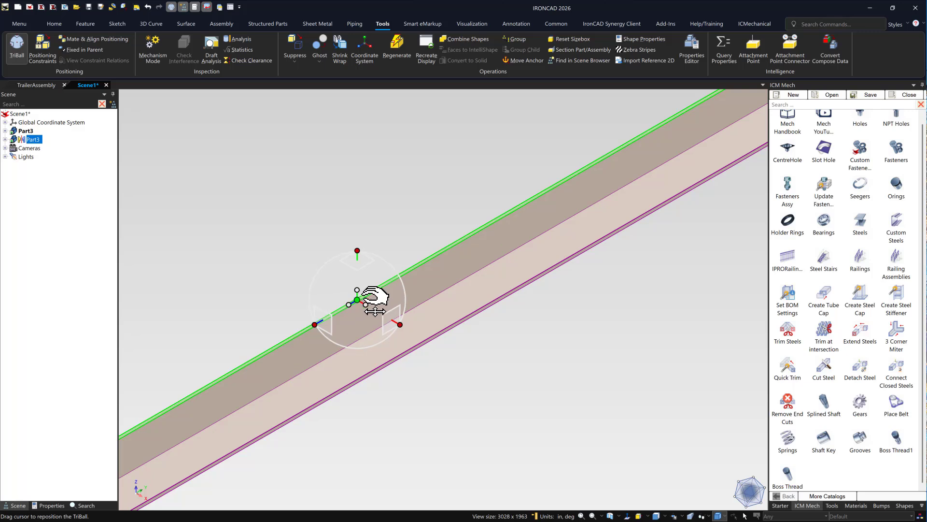
{"action": "left_click_drag", "start_coordinate": [375, 296], "coordinate": [695, 152]}
{"action": "scroll", "coordinate": [703, 176], "scroll_direction": "down", "scroll_amount": 5}
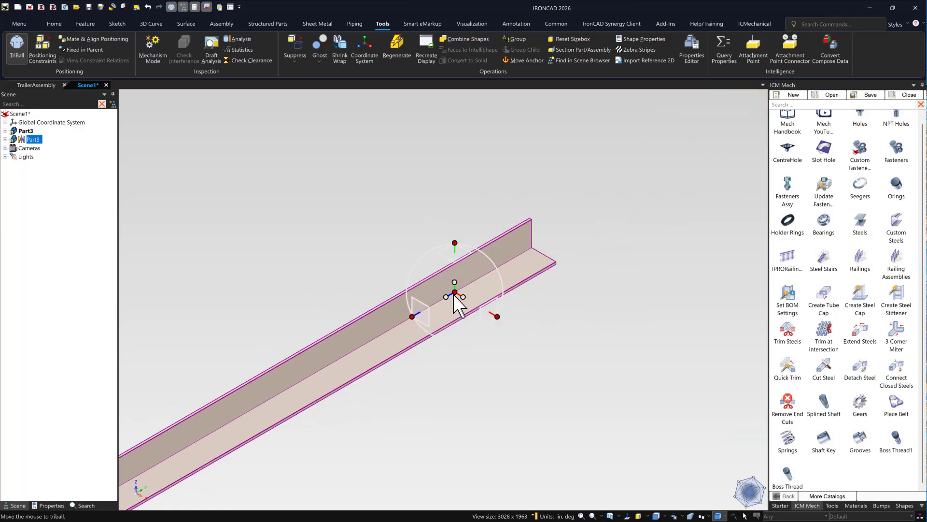
{"action": "left_click_drag", "start_coordinate": [458, 303], "coordinate": [542, 249]}
{"action": "scroll", "coordinate": [623, 333], "scroll_direction": "down", "scroll_amount": 2}
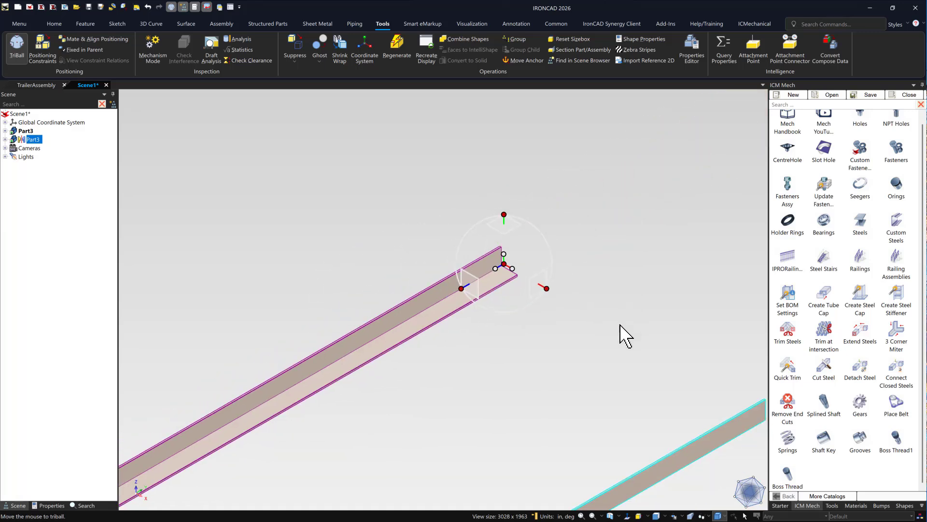
{"action": "scroll", "coordinate": [613, 331], "scroll_direction": "down", "scroll_amount": 2}
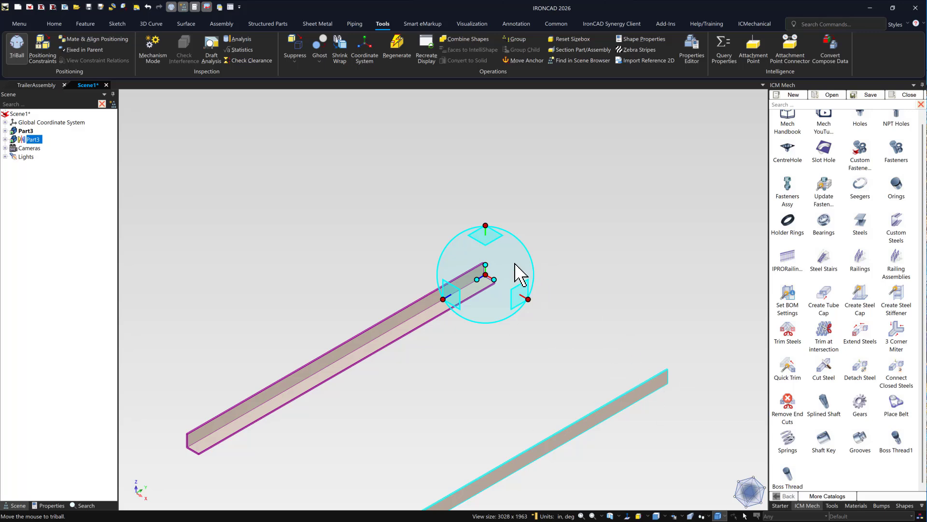
{"action": "left_click", "coordinate": [485, 225]}
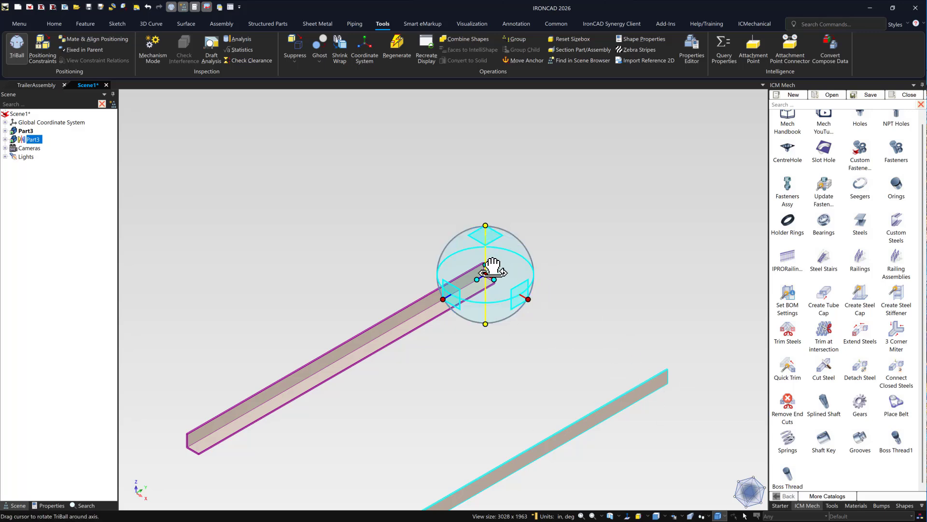
{"action": "left_click_drag", "start_coordinate": [497, 269], "coordinate": [502, 305]}
{"action": "right_click_drag", "start_coordinate": [503, 304], "coordinate": [454, 277]}
{"action": "left_click", "coordinate": [443, 300]}
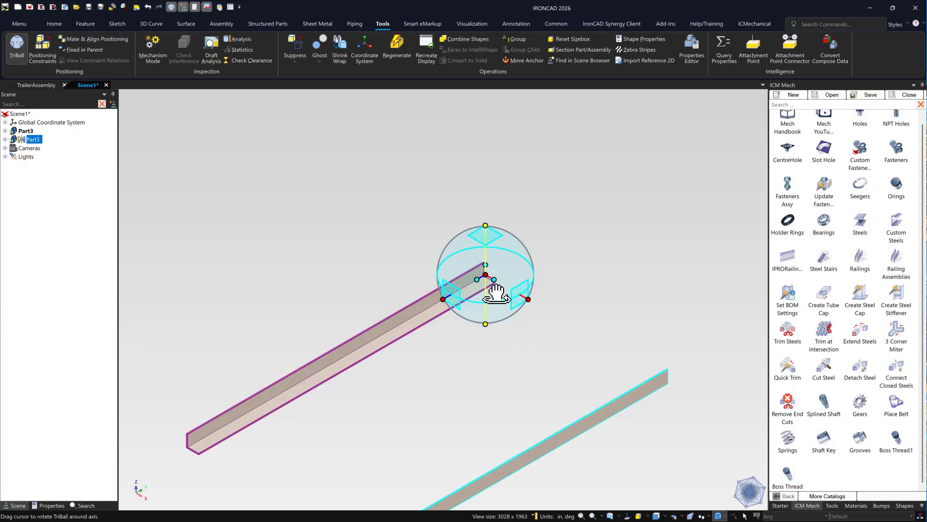
{"action": "left_click_drag", "start_coordinate": [503, 314], "coordinate": [536, 313]}
{"action": "key", "text": "Escape"}
{"action": "key", "text": "Escape"}
{"action": "key", "text": "Escape"}
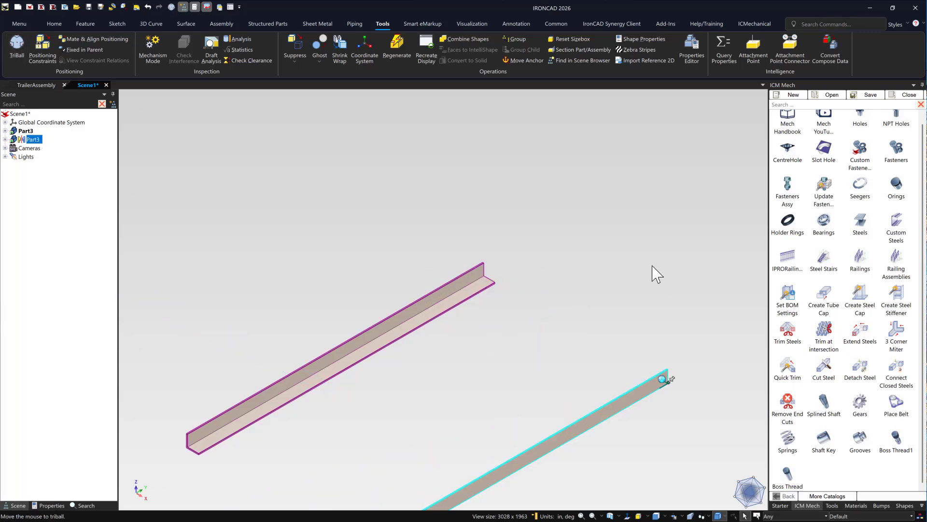
{"action": "key", "text": "Escape"}
Insert an ISO 657-1 steel angle, type 100x100x8, with a length of 60 in, between the two mirrored angles.
{"action": "scroll", "coordinate": [605, 319], "scroll_direction": "down", "scroll_amount": 1}
{"action": "scroll", "coordinate": [604, 319], "scroll_direction": "down", "scroll_amount": 1}
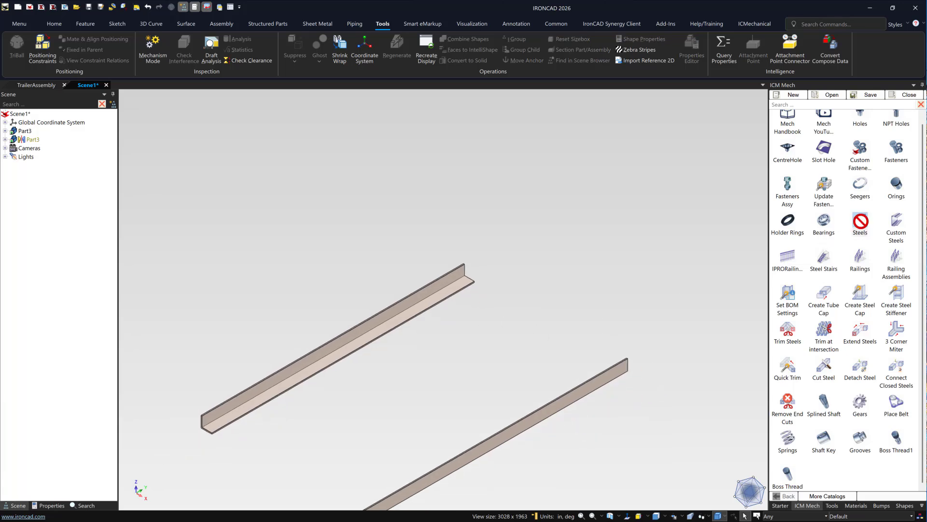
{"action": "left_click_drag", "start_coordinate": [860, 221], "coordinate": [551, 313]}
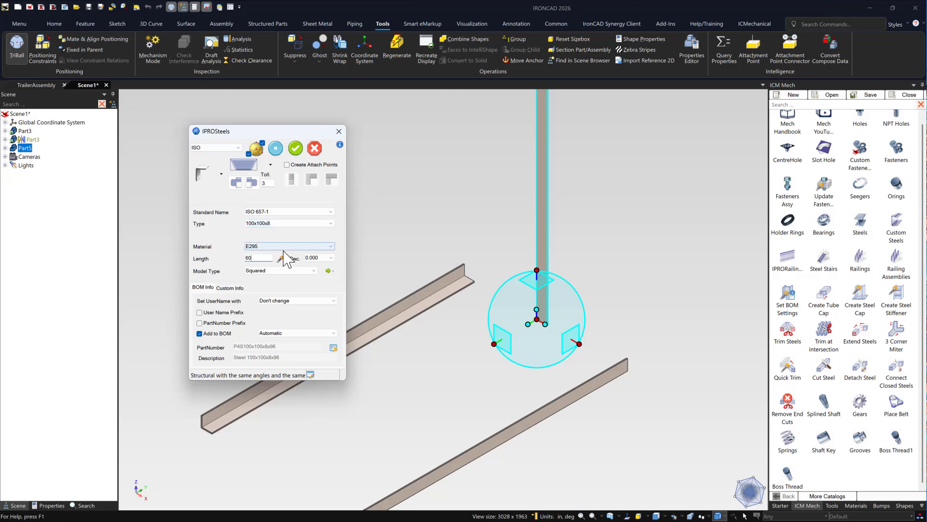
{"action": "left_click", "coordinate": [296, 149]}
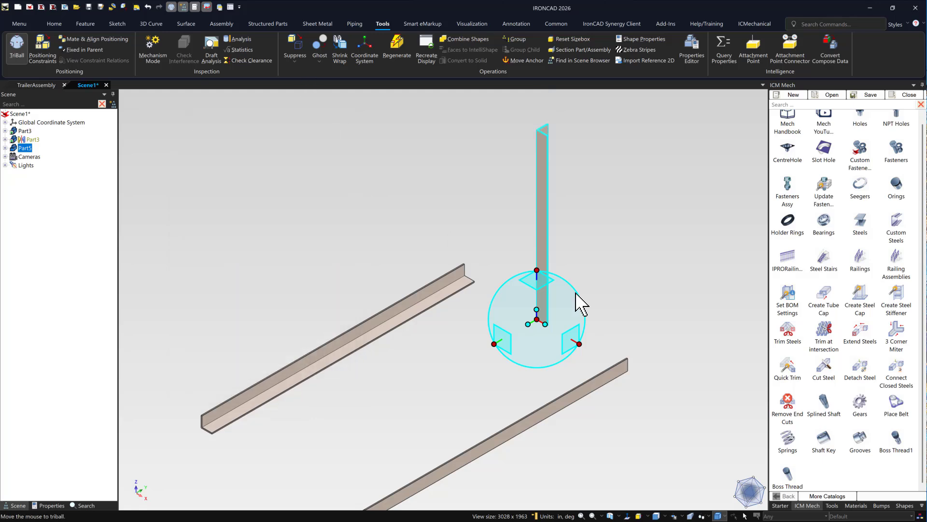
Rotate the new steel angle about the TriBall's X axis so it lies horizontally, parallel to the two long angles.
{"action": "left_click", "coordinate": [580, 344]}
{"action": "left_click_drag", "start_coordinate": [534, 342], "coordinate": [532, 333]}
{"action": "key", "text": "Return"}
{"action": "key", "text": "F10"}
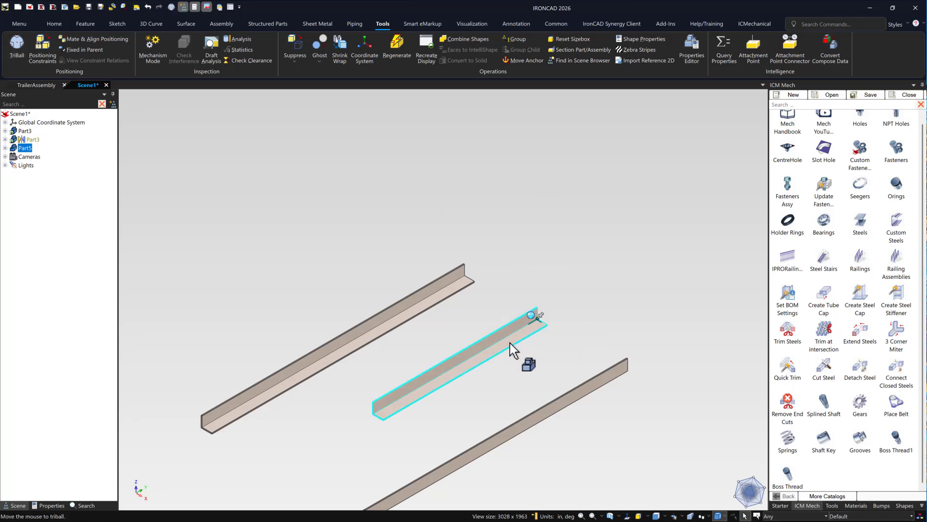
Rotate the new steel angle about its vertical TriBall axis so it runs perpendicular to the two long angles.
{"action": "key", "text": "F10"}
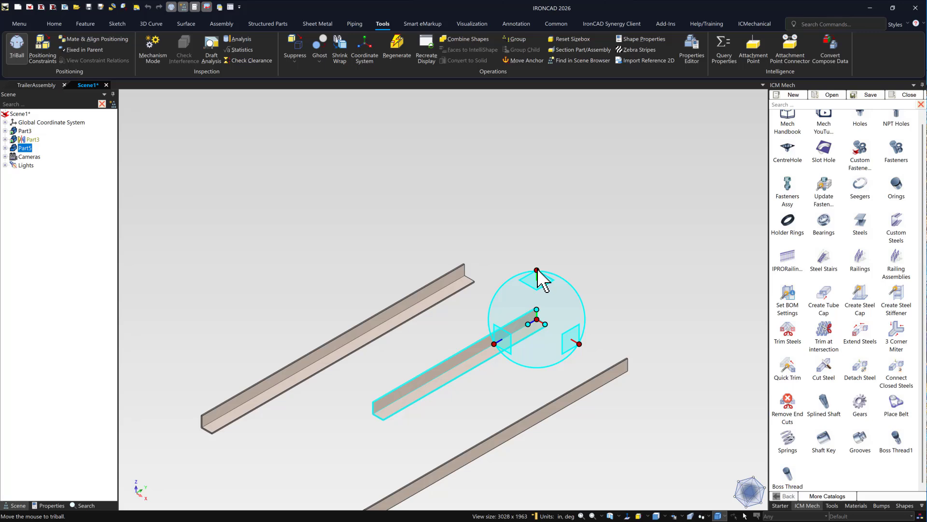
{"action": "left_click", "coordinate": [537, 270]}
{"action": "left_click_drag", "start_coordinate": [548, 311], "coordinate": [577, 266]}
{"action": "key", "text": "F10"}
Move the crosswise angle with the TriBall so its outer bottom end corner meets the mirrored long angle's lower outer end corner.
{"action": "scroll", "coordinate": [381, 307], "scroll_direction": "up", "scroll_amount": 5}
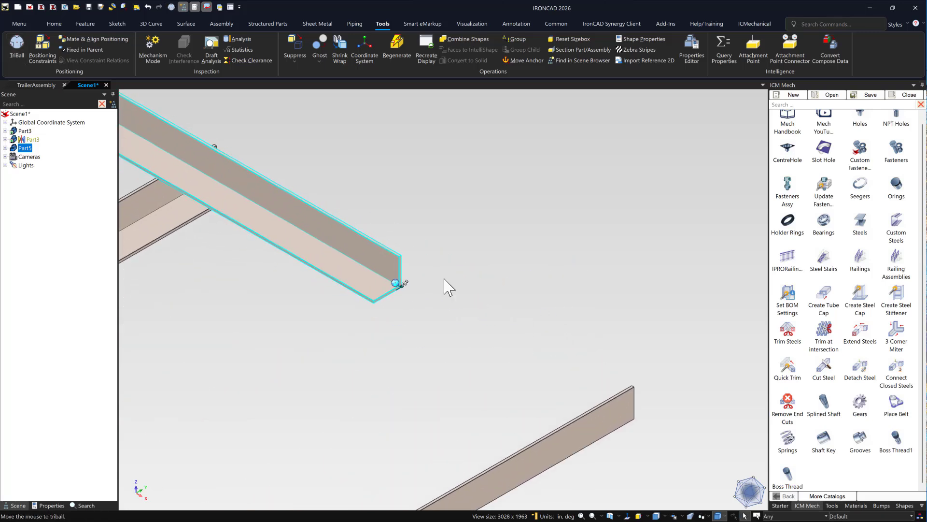
{"action": "key", "text": "F10"}
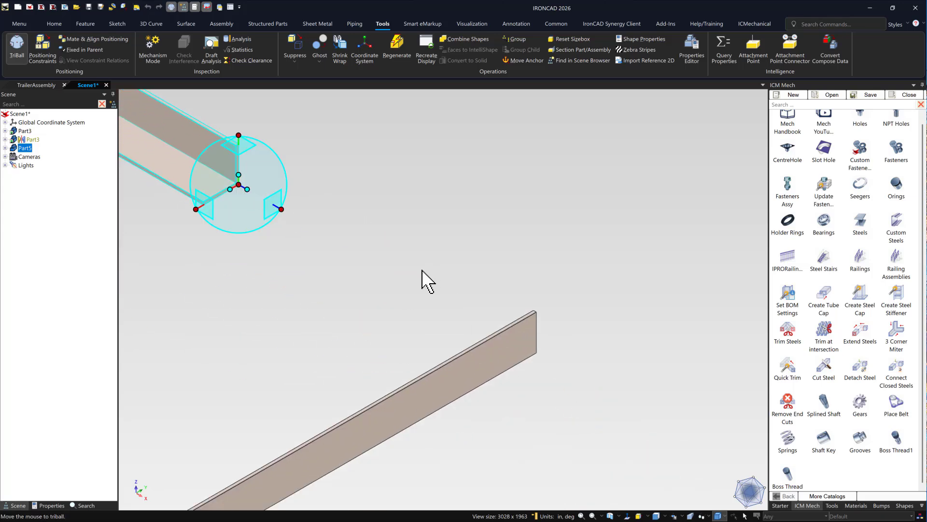
{"action": "left_click_drag", "start_coordinate": [244, 187], "coordinate": [532, 358]}
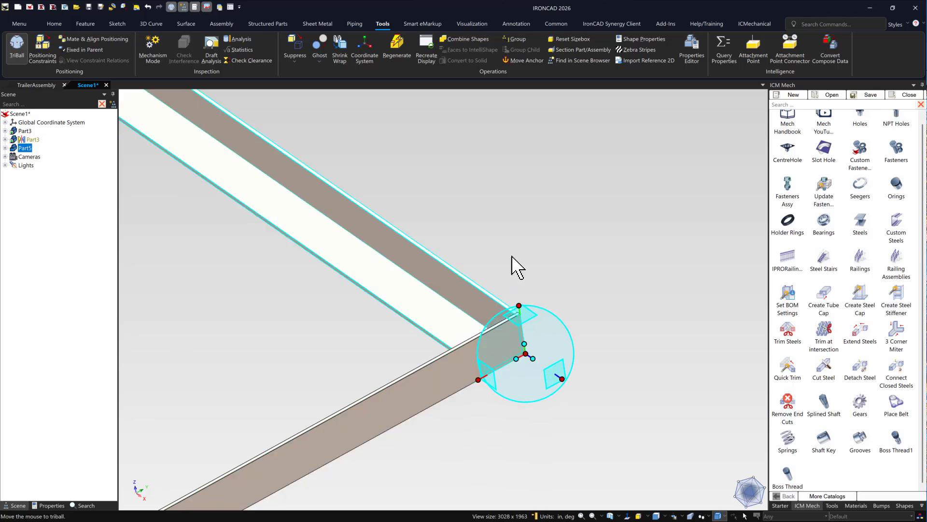
{"action": "scroll", "coordinate": [508, 246], "scroll_direction": "down", "scroll_amount": 4}
{"action": "key", "text": "F10"}
{"action": "scroll", "coordinate": [324, 188], "scroll_direction": "up", "scroll_amount": 2}
{"action": "left_click", "coordinate": [358, 208]}
{"action": "scroll", "coordinate": [329, 227], "scroll_direction": "up", "scroll_amount": 3}
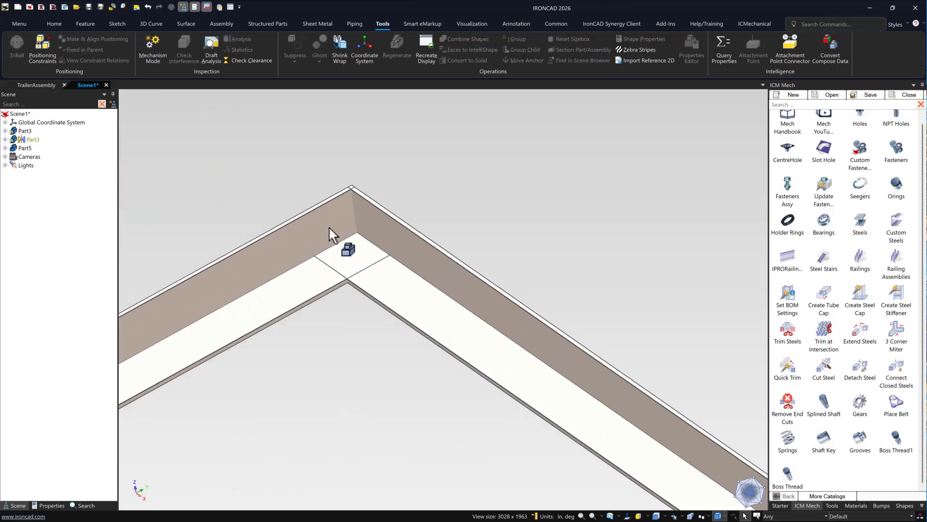
Turn on the TriBall for the cross member, detach it and reposition it at the midpoint of the member's upper outer edge.
{"action": "scroll", "coordinate": [329, 227], "scroll_direction": "down", "scroll_amount": 5}
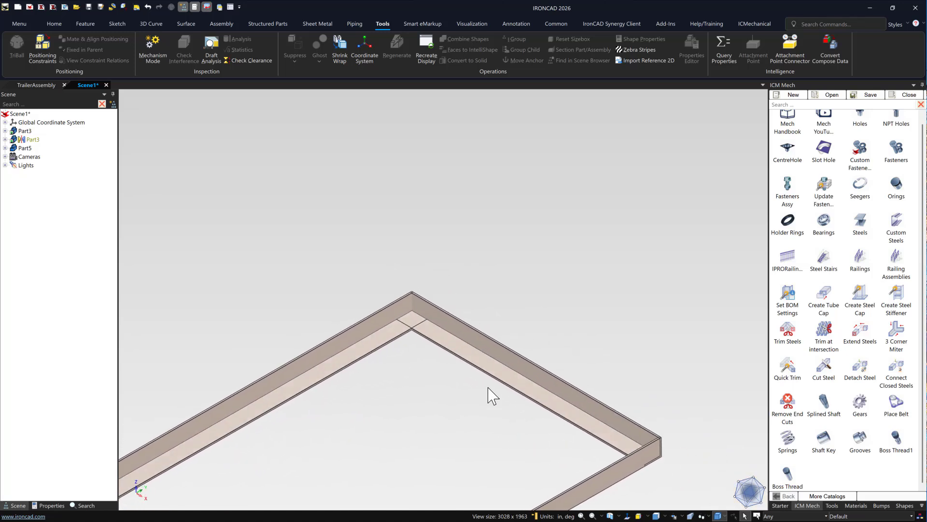
{"action": "scroll", "coordinate": [488, 395], "scroll_direction": "down", "scroll_amount": 5}
{"action": "left_click", "coordinate": [631, 213]}
{"action": "key", "text": "F10"}
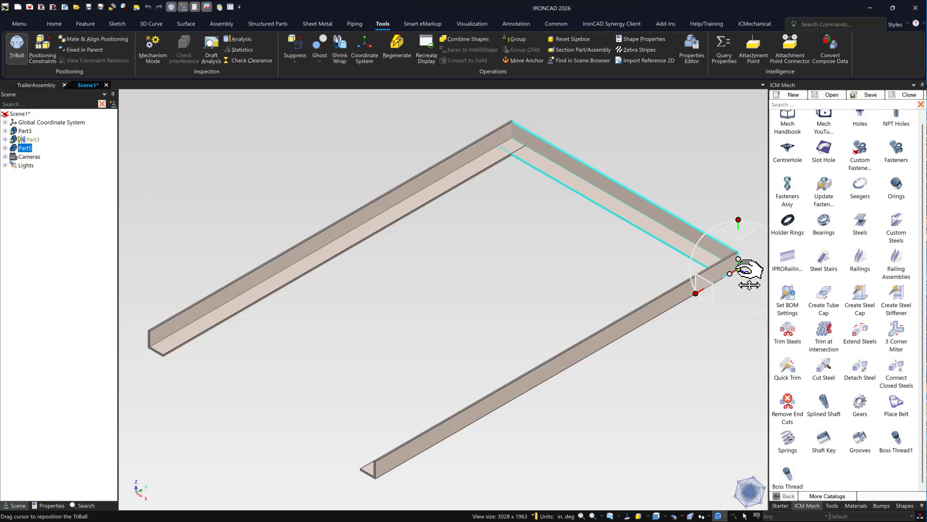
{"action": "left_click_drag", "start_coordinate": [739, 270], "coordinate": [628, 188]}
{"action": "middle_click_drag", "start_coordinate": [628, 188], "coordinate": [439, 302], "text": "shift"}
{"action": "scroll", "coordinate": [457, 305], "scroll_direction": "up", "scroll_amount": 6}
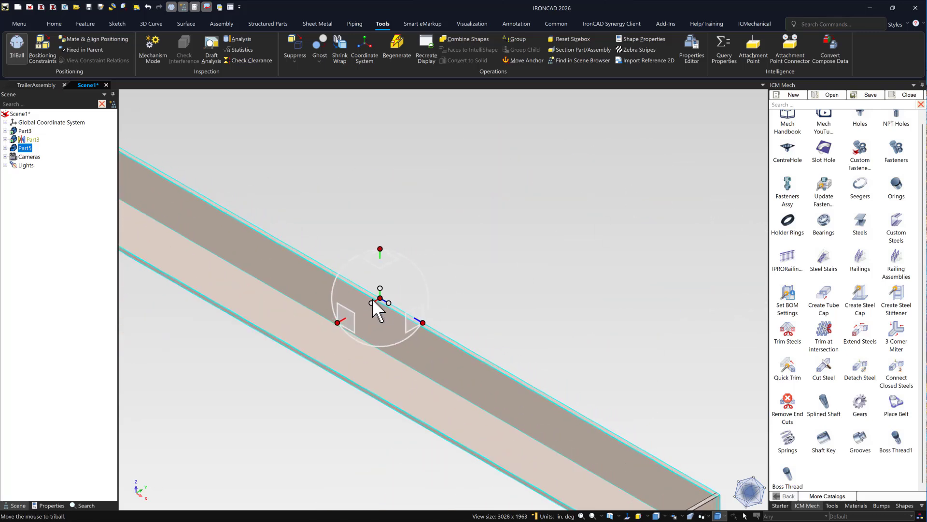
Offset the detached TriBall 96/2 in along its X axis toward the open end of the frame.
{"action": "scroll", "coordinate": [401, 313], "scroll_direction": "down", "scroll_amount": 6}
{"action": "left_click_drag", "start_coordinate": [391, 323], "coordinate": [325, 362]}
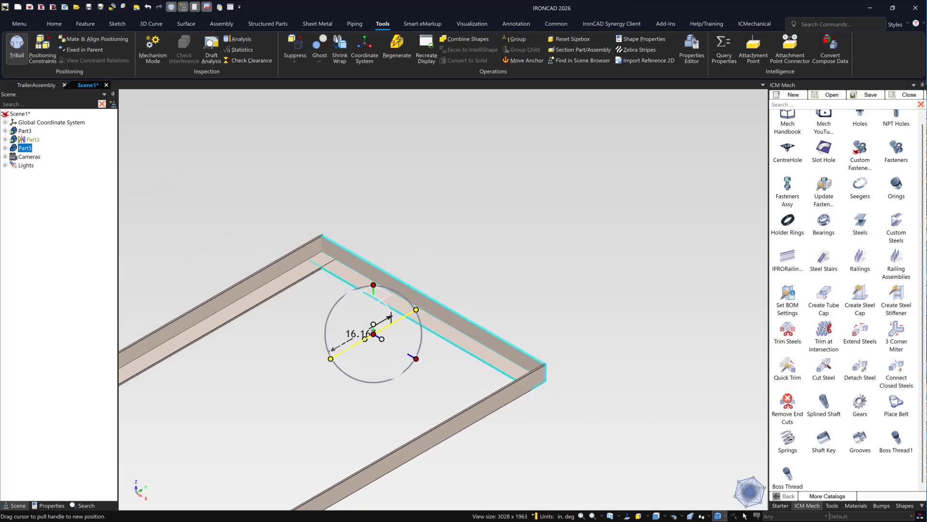
{"action": "type", "text": "96/"}
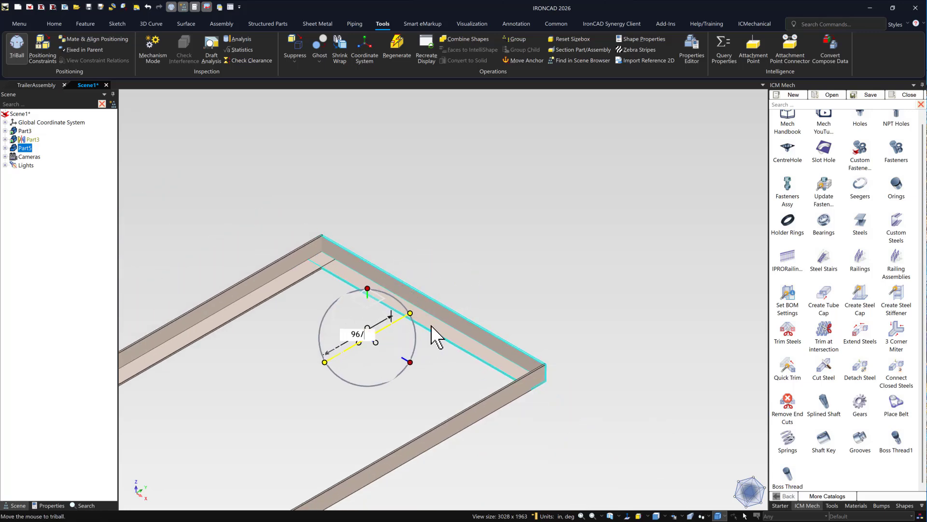
{"action": "type", "text": "2"}
{"action": "key", "text": "Return"}
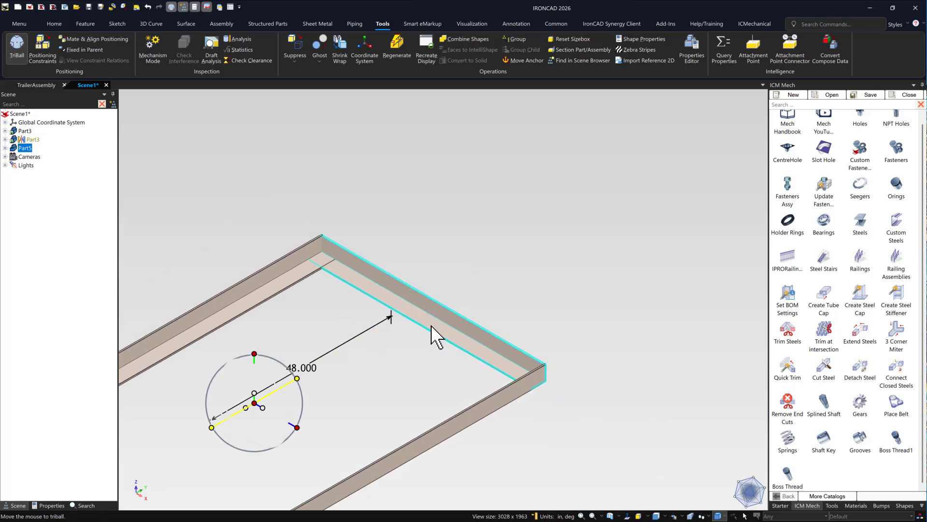
Mirror the cross member across the detached TriBall along its X axis as a linked copy and deselect it.
{"action": "right_click", "coordinate": [246, 406]}
{"action": "mouse_move", "coordinate": [309, 401]}
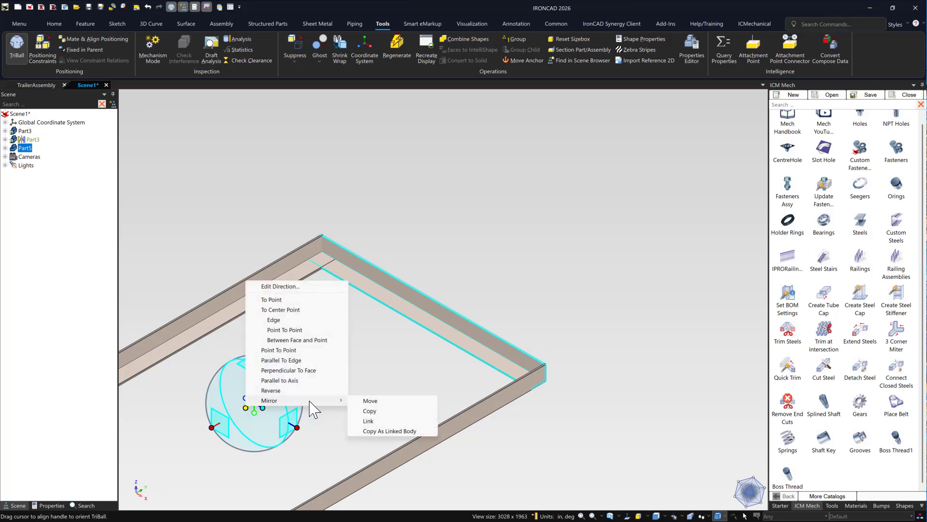
{"action": "left_click", "coordinate": [369, 419]}
{"action": "left_click", "coordinate": [375, 378]}
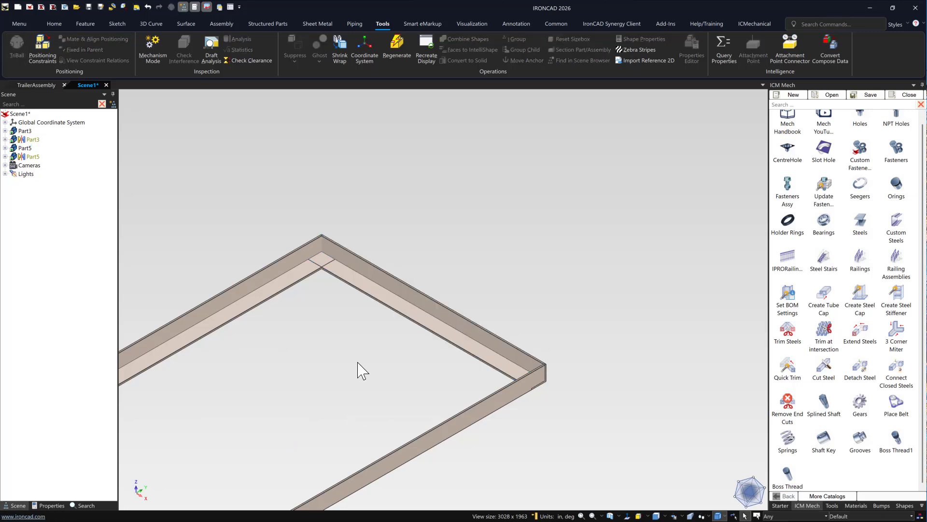
Examine the whole rectangular frame and the corner joints between the long angles and the cross members.
{"action": "key", "text": "F8"}
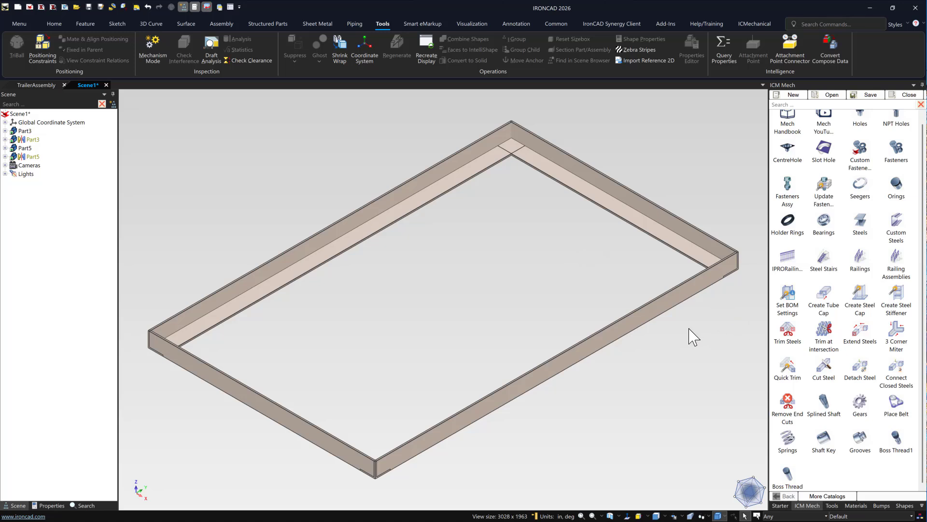
{"action": "scroll", "coordinate": [585, 169], "scroll_direction": "up", "scroll_amount": 3}
{"action": "middle_click_drag", "start_coordinate": [585, 168], "coordinate": [532, 275], "text": "shift"}
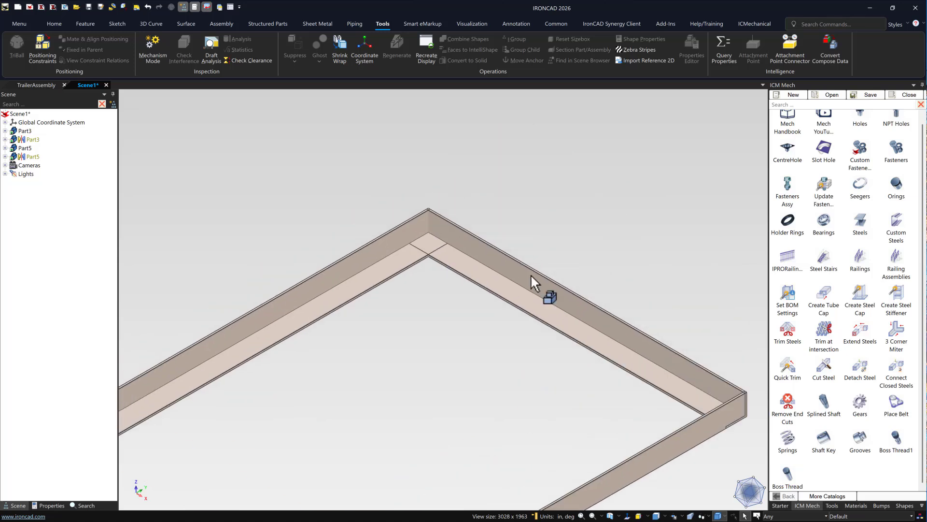
{"action": "scroll", "coordinate": [536, 304], "scroll_direction": "down", "scroll_amount": 2}
{"action": "scroll", "coordinate": [666, 388], "scroll_direction": "down", "scroll_amount": 1}
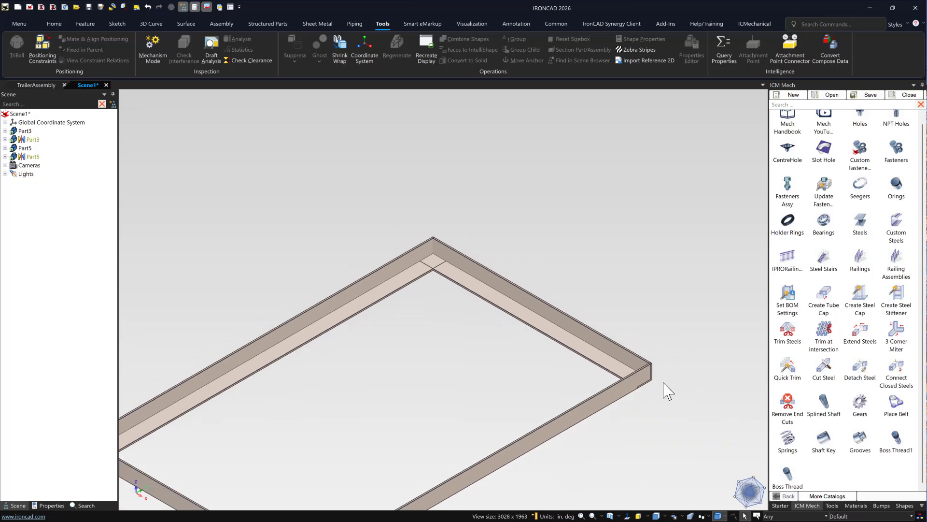
{"action": "scroll", "coordinate": [418, 271], "scroll_direction": "down", "scroll_amount": 1}
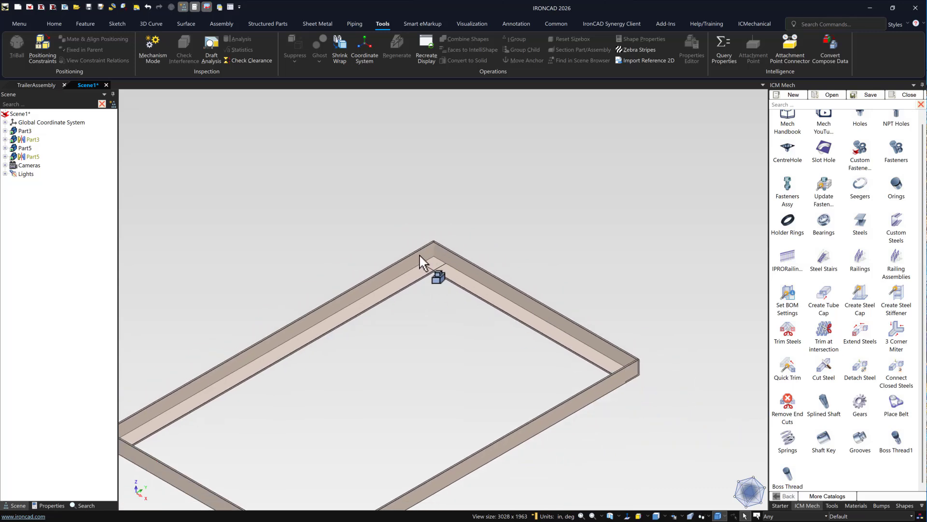
{"action": "scroll", "coordinate": [420, 260], "scroll_direction": "down", "scroll_amount": 1}
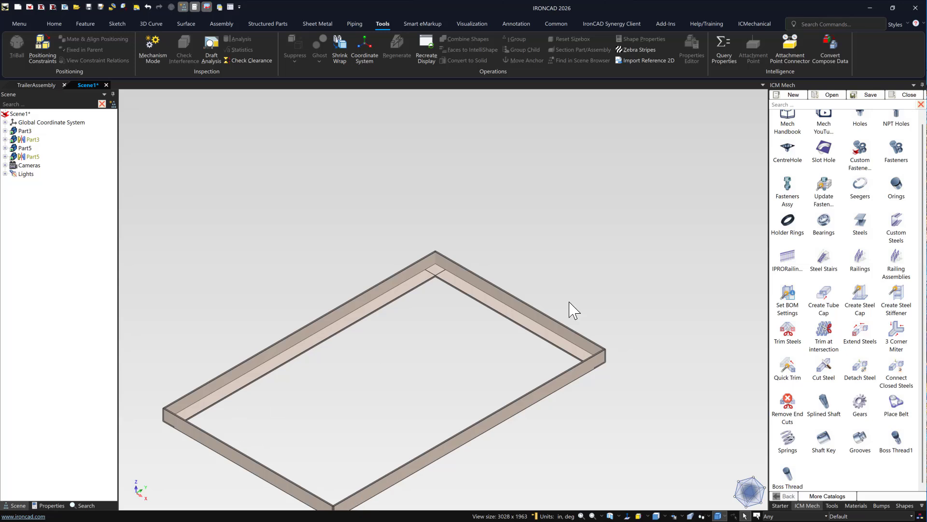
Miter the frame's far corner with Extend Steels, picking the original cross member and the original long angle and using Cut Both.
{"action": "key", "text": "F8"}
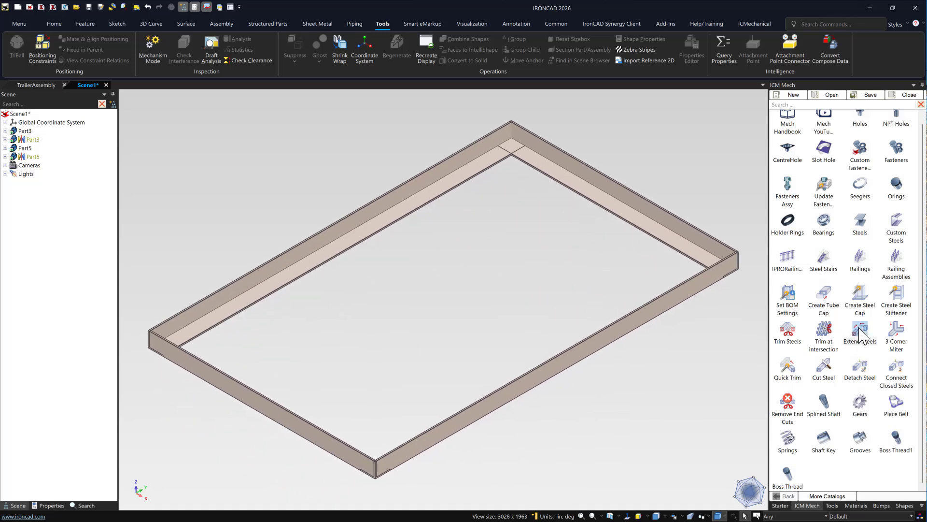
{"action": "left_click_drag", "start_coordinate": [860, 333], "coordinate": [650, 214]}
{"action": "scroll", "coordinate": [581, 237], "scroll_direction": "up", "scroll_amount": 2}
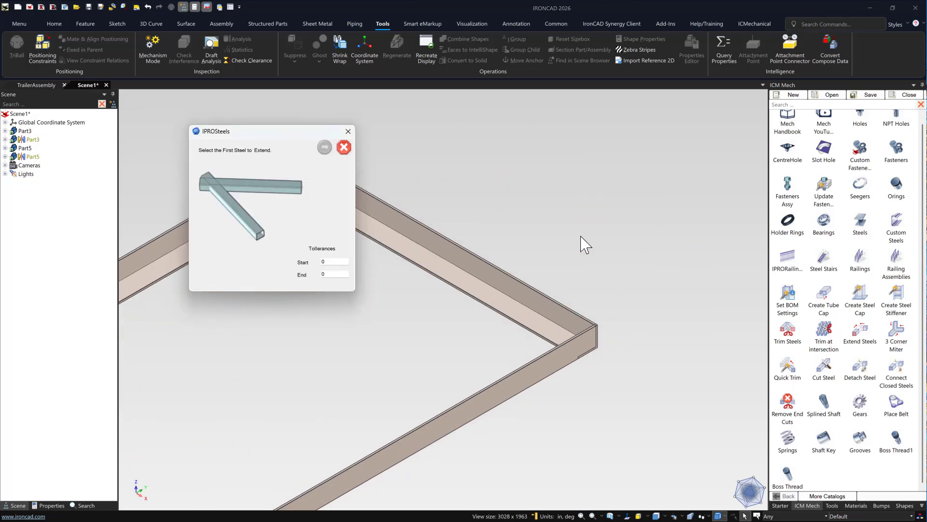
{"action": "scroll", "coordinate": [425, 307], "scroll_direction": "down", "scroll_amount": 3}
{"action": "scroll", "coordinate": [524, 280], "scroll_direction": "up", "scroll_amount": 3}
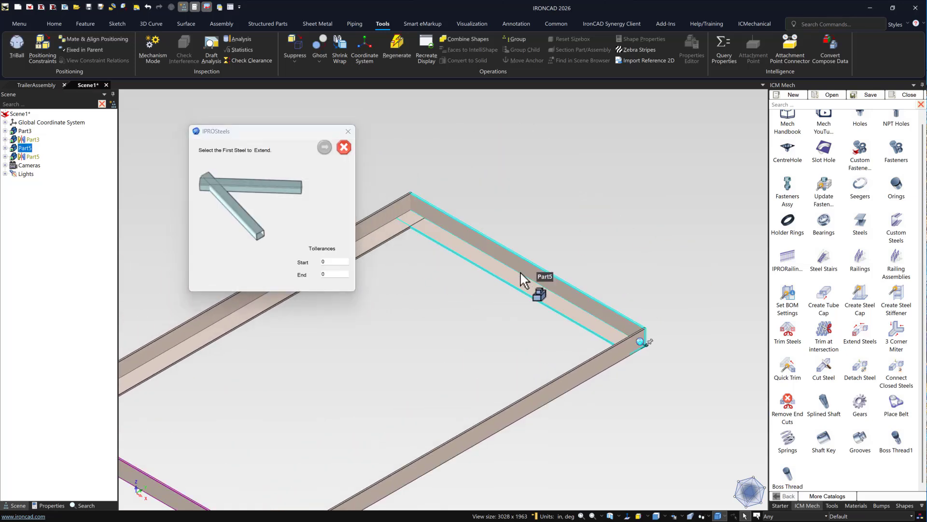
{"action": "left_click", "coordinate": [525, 280]}
{"action": "scroll", "coordinate": [479, 295], "scroll_direction": "down", "scroll_amount": 1}
{"action": "left_click", "coordinate": [325, 147]}
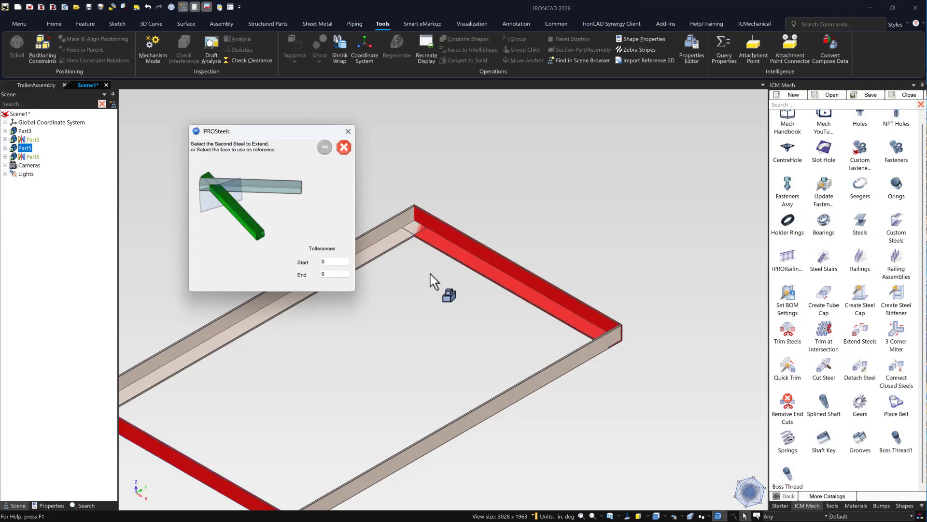
{"action": "left_click", "coordinate": [384, 241]}
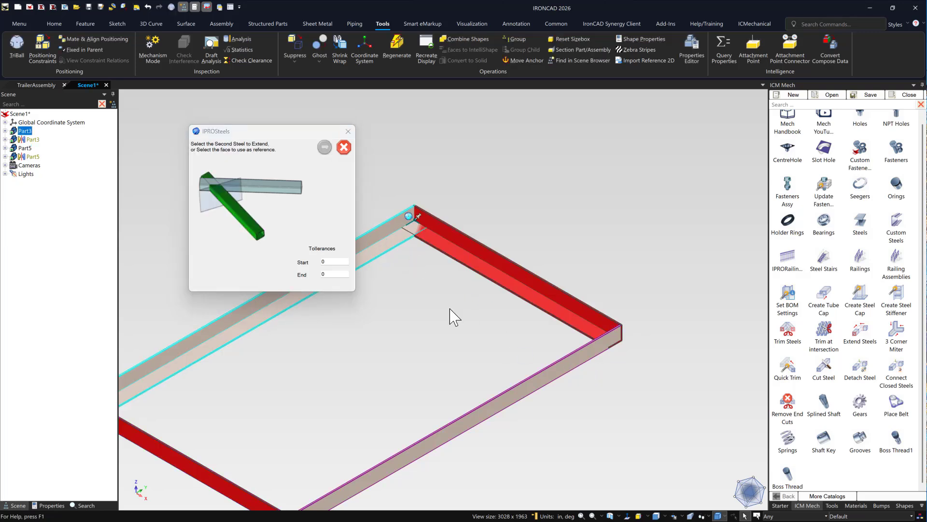
{"action": "left_click", "coordinate": [324, 147]}
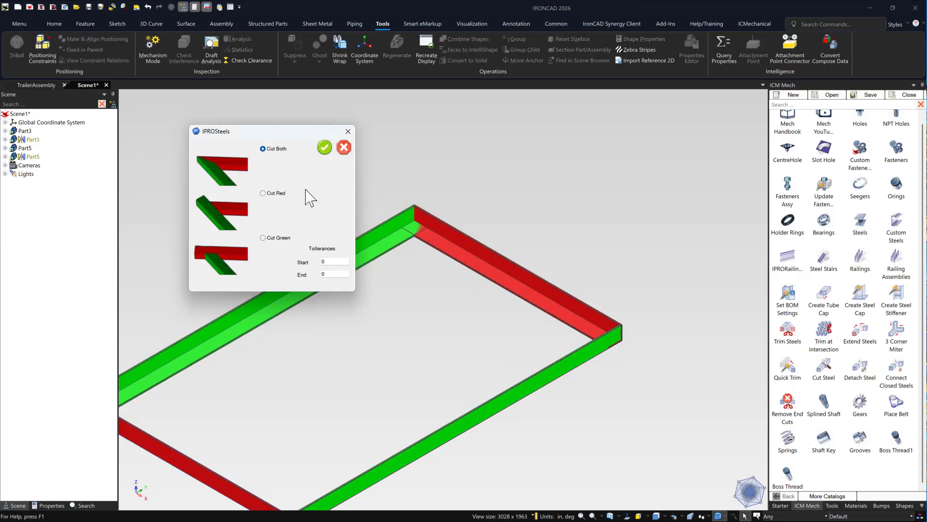
{"action": "left_click", "coordinate": [325, 148]}
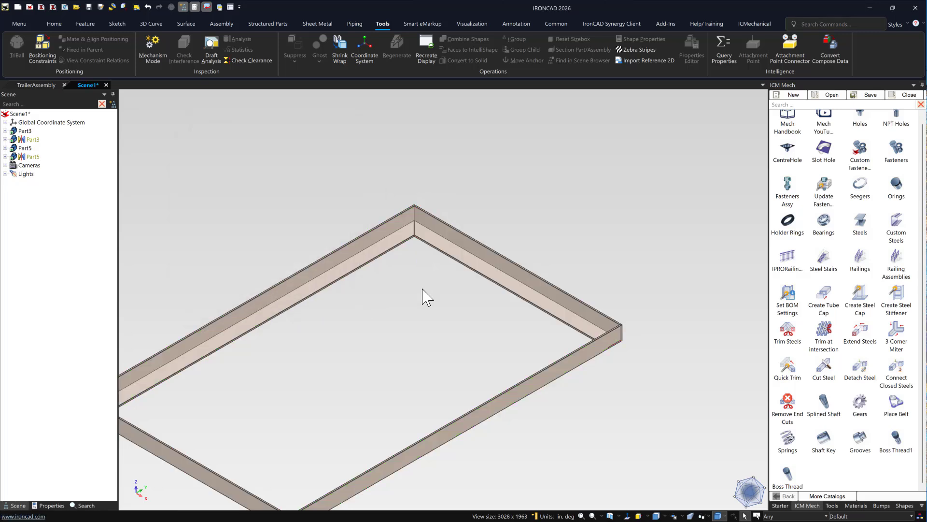
Miter the original cross member with the linked long angle at the adjoining corner, using Extend Steels with Cut Both.
{"action": "mouse_move", "coordinate": [414, 306]}
{"action": "middle_mouse_down"}
{"action": "mouse_move", "coordinate": [435, 300]}
{"action": "mouse_move", "coordinate": [407, 312]}
{"action": "middle_mouse_up"}
{"action": "scroll", "coordinate": [427, 275], "scroll_direction": "down", "scroll_amount": 3}
{"action": "scroll", "coordinate": [450, 266], "scroll_direction": "up", "scroll_amount": 4}
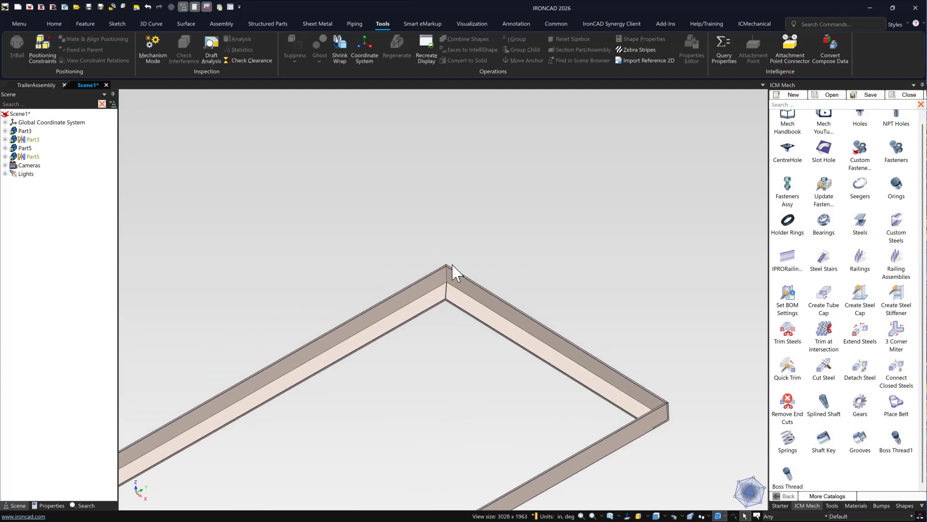
{"action": "middle_click_drag", "start_coordinate": [453, 265], "coordinate": [472, 286]}
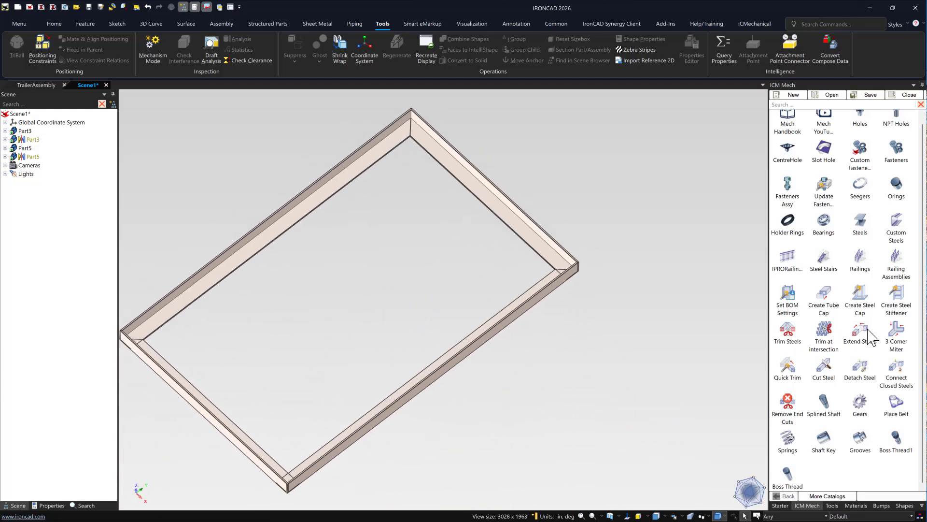
{"action": "left_click_drag", "start_coordinate": [869, 336], "coordinate": [534, 245]}
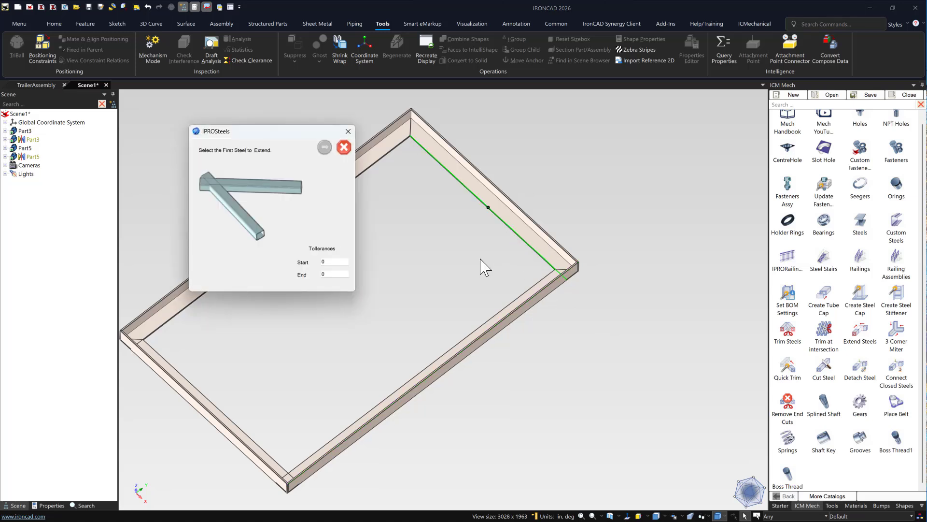
{"action": "left_click", "coordinate": [524, 220]}
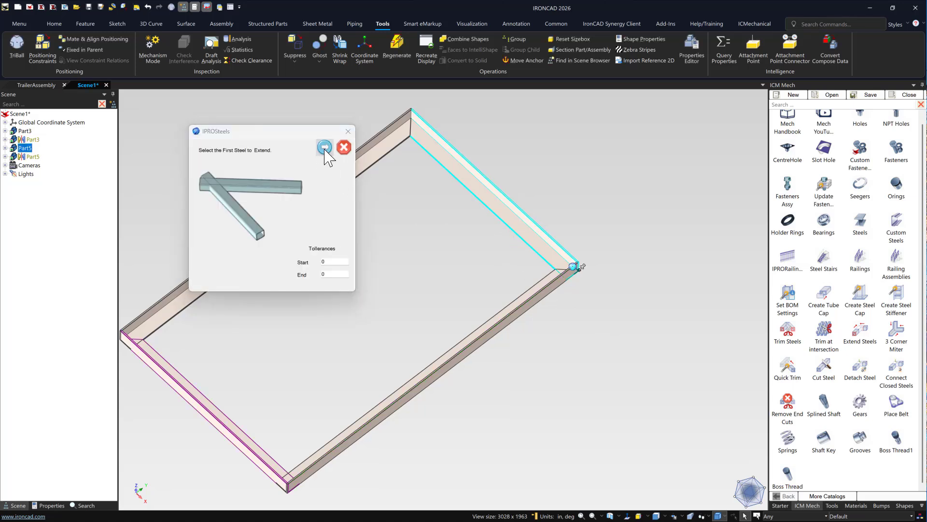
{"action": "left_click", "coordinate": [325, 147]}
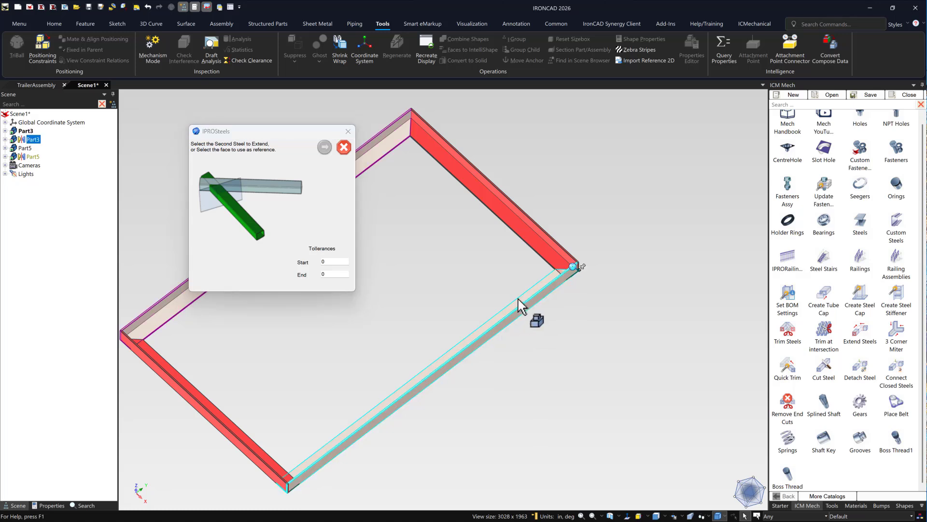
{"action": "left_click", "coordinate": [539, 299]}
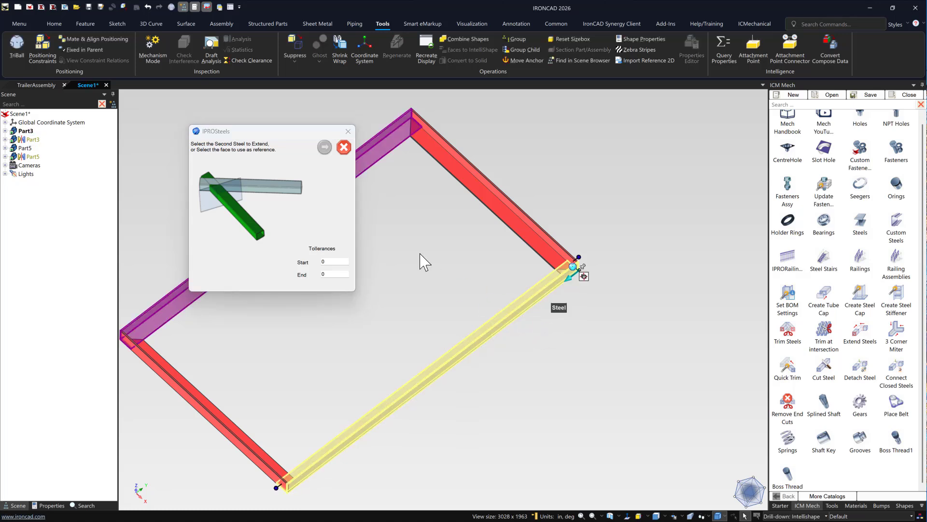
{"action": "left_click", "coordinate": [516, 311]}
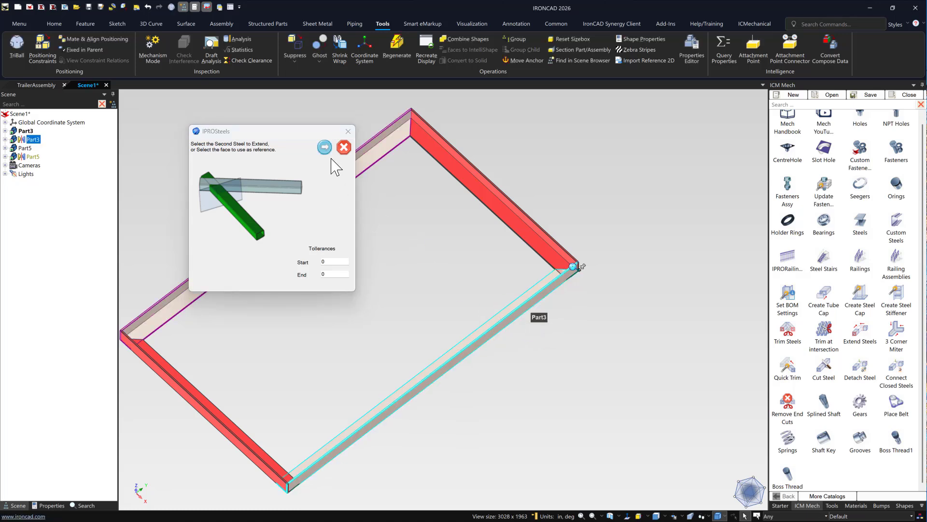
{"action": "left_click", "coordinate": [325, 148]}
{"action": "left_click", "coordinate": [323, 147]}
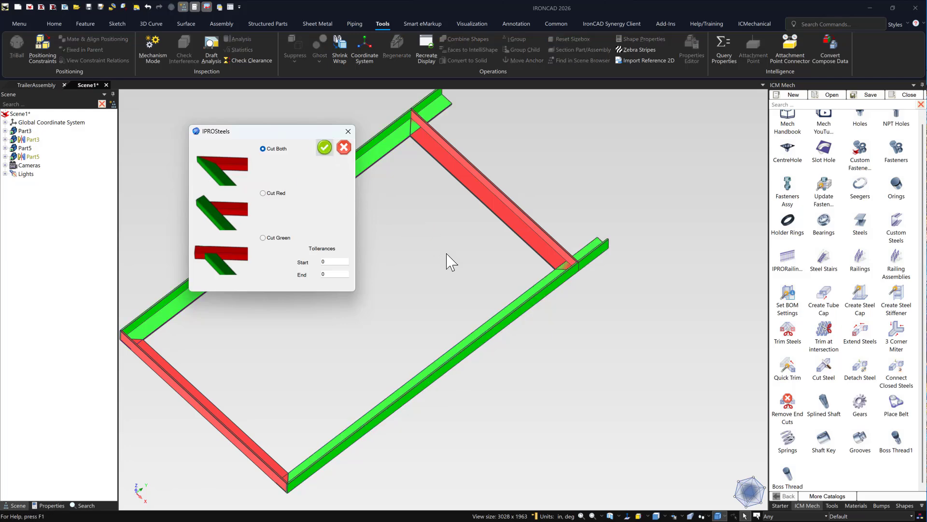
Miter the linked cross member with the original long angle using Extend Steels and Cut Both.
{"action": "middle_click_drag", "start_coordinate": [429, 267], "coordinate": [286, 372]}
{"action": "scroll", "coordinate": [285, 367], "scroll_direction": "up", "scroll_amount": 2}
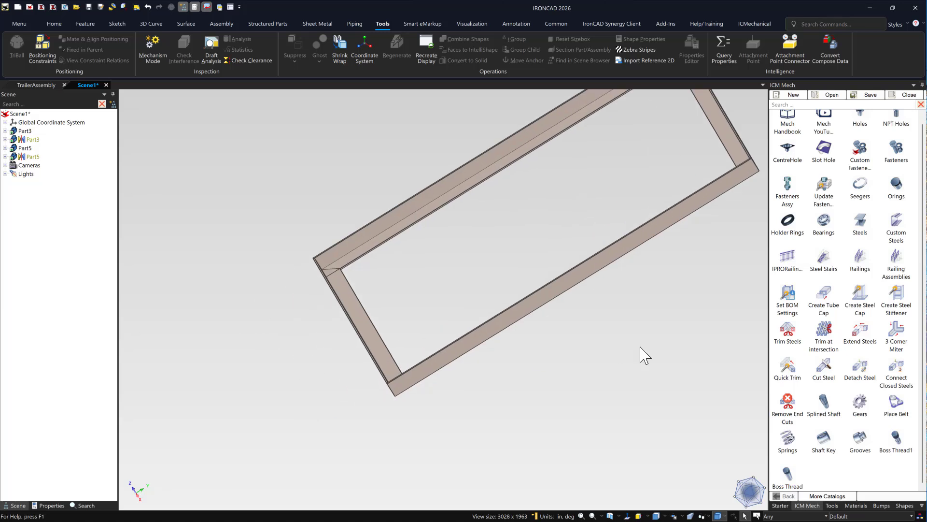
{"action": "left_click", "coordinate": [859, 331]}
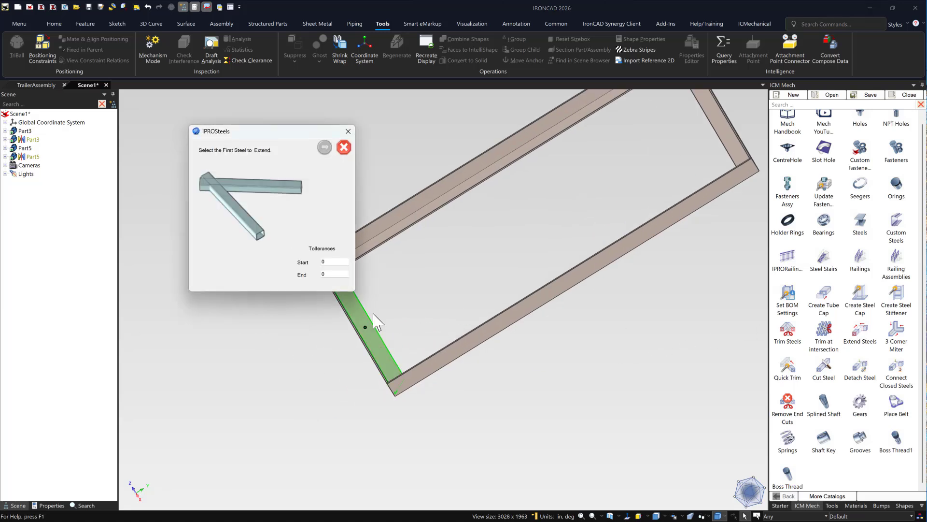
{"action": "scroll", "coordinate": [351, 218], "scroll_direction": "up", "scroll_amount": 3}
{"action": "left_click", "coordinate": [390, 350]}
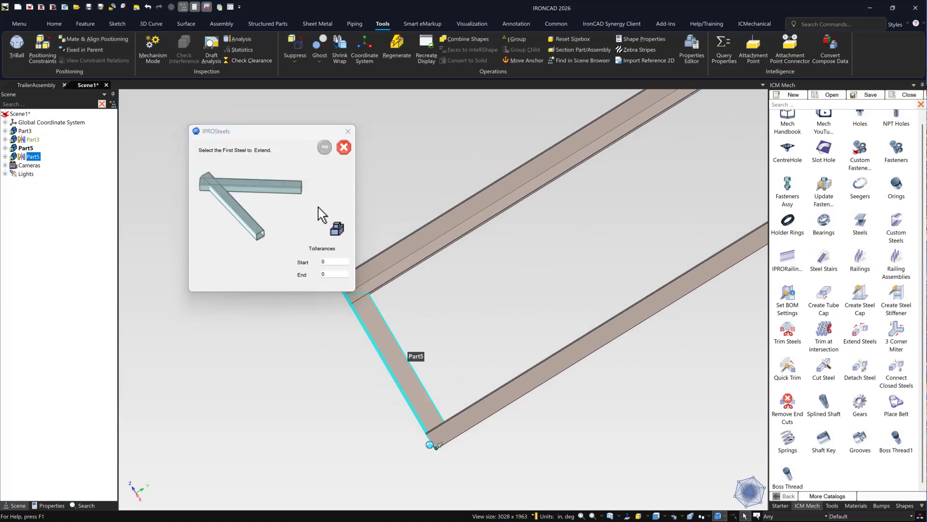
{"action": "left_click", "coordinate": [324, 148]}
{"action": "left_click", "coordinate": [410, 256]}
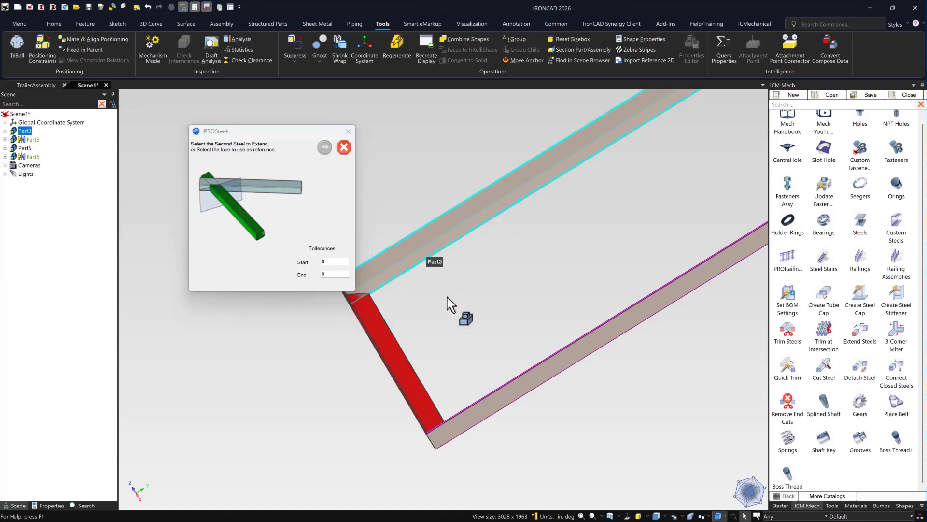
{"action": "left_click", "coordinate": [511, 416]}
{"action": "left_click", "coordinate": [324, 147]}
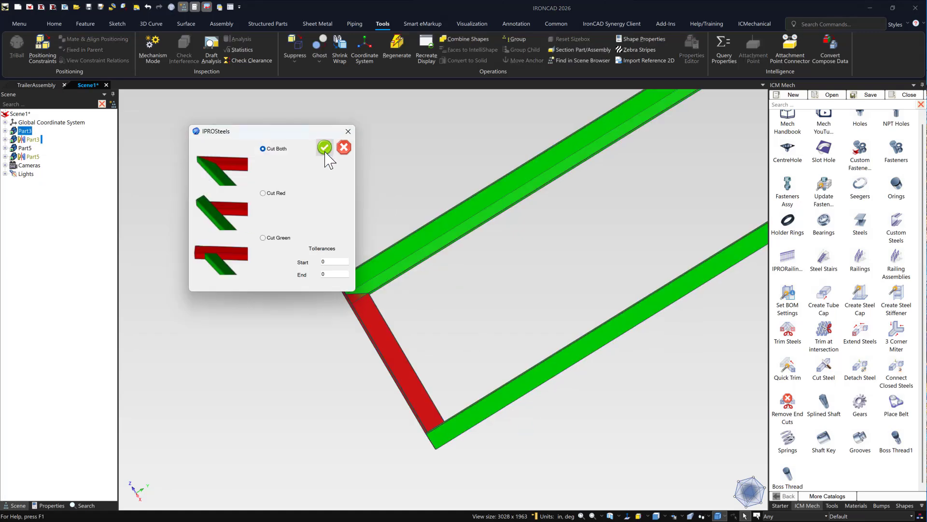
{"action": "left_click", "coordinate": [324, 148]}
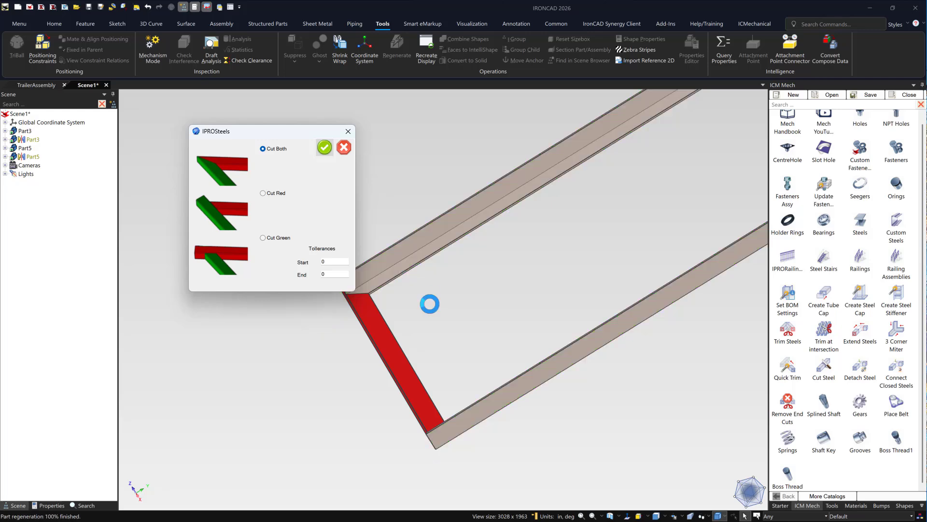
Rename the original long angle as "Long Side RIght".
{"action": "middle_click_drag", "start_coordinate": [430, 304], "coordinate": [496, 340]}
{"action": "scroll", "coordinate": [497, 333], "scroll_direction": "down", "scroll_amount": 6}
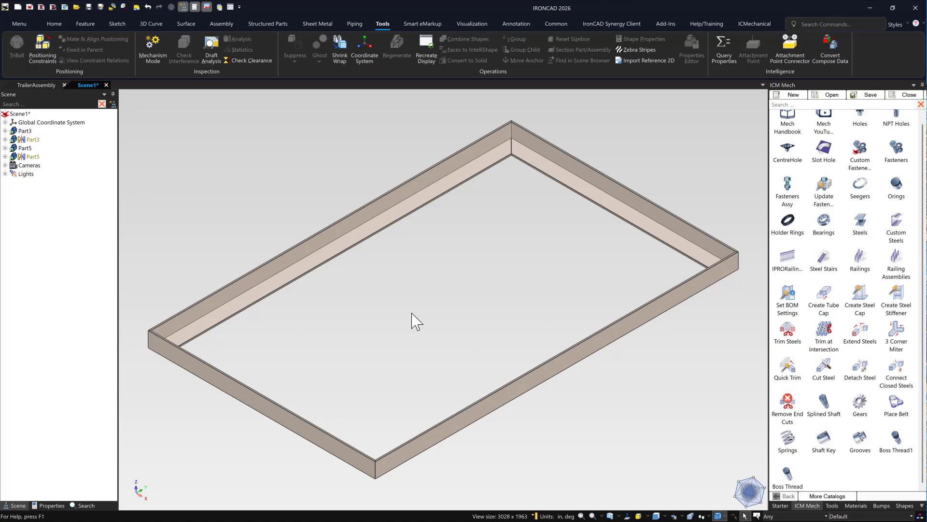
{"action": "left_click", "coordinate": [30, 139]}
{"action": "double_click", "coordinate": [27, 132]}
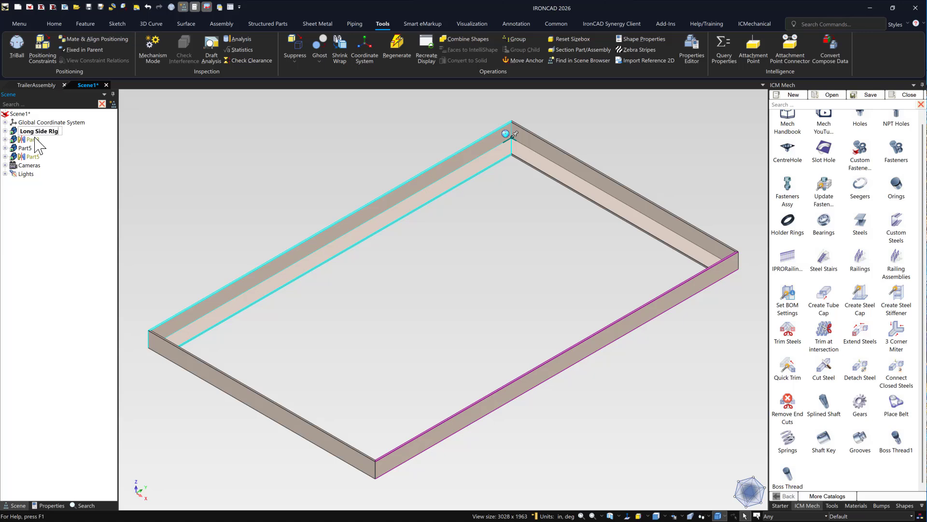
{"action": "key", "text": "Return"}
Rename the linked copy of the long angle as "Long Side LEft".
{"action": "left_click", "coordinate": [35, 139]}
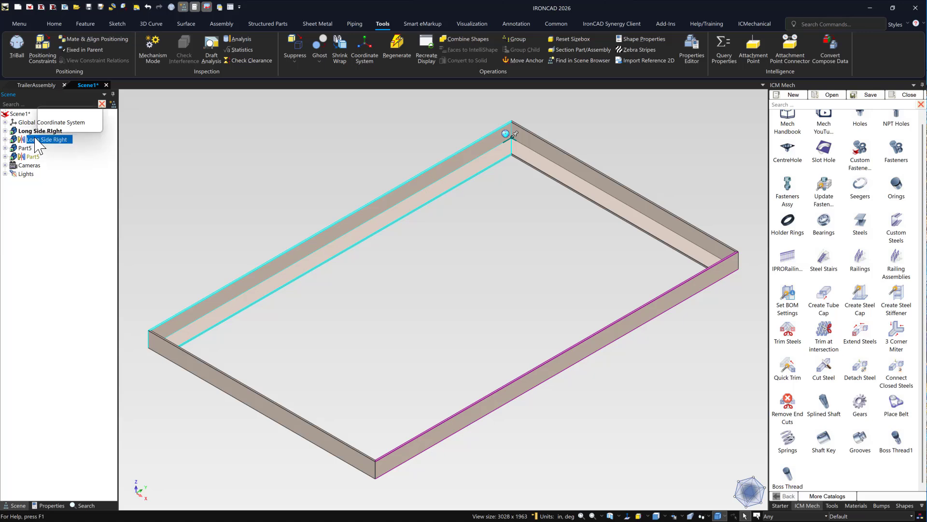
{"action": "left_click", "coordinate": [62, 140]}
{"action": "left_click", "coordinate": [76, 140]}
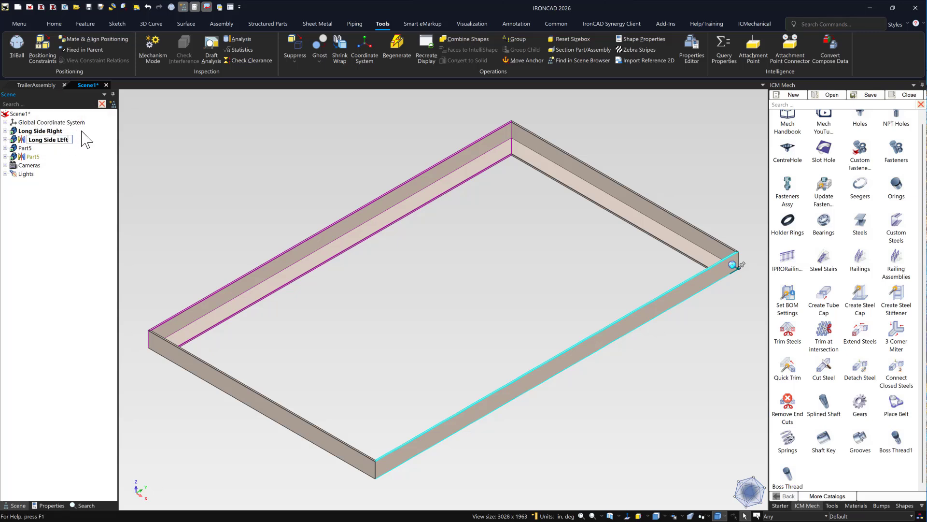
{"action": "type", "text": "LEft"}
{"action": "key", "text": "Return"}
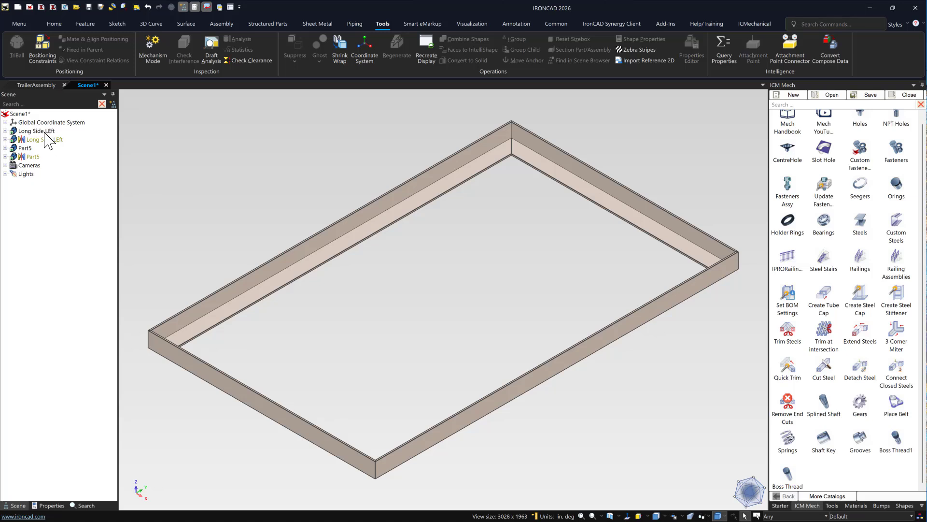
Rename the original long angle as "Long Side" and the original cross member as "Short Side", and deselect.
{"action": "left_click", "coordinate": [45, 131]}
{"action": "left_click", "coordinate": [45, 132]}
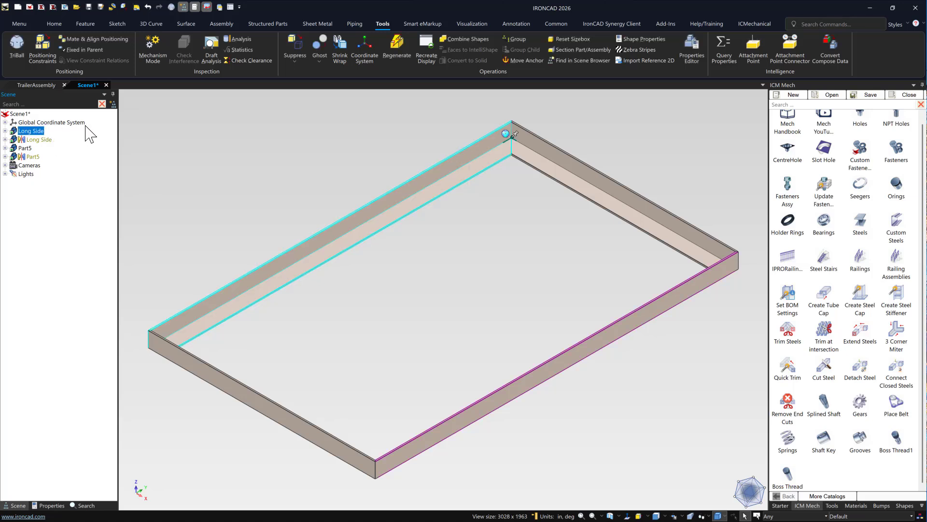
{"action": "left_click", "coordinate": [30, 148]}
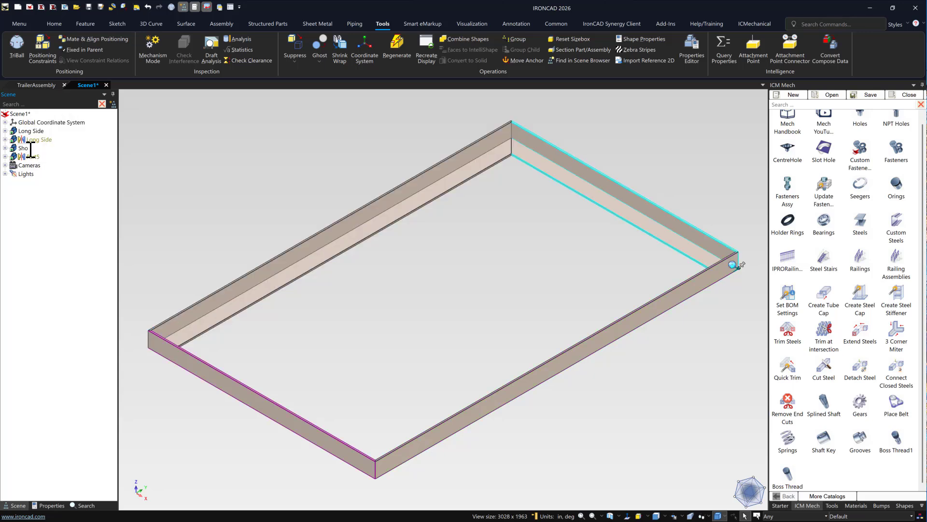
{"action": "type", "text": "Short Side"}
{"action": "key", "text": "Return"}
{"action": "left_click", "coordinate": [489, 272]}
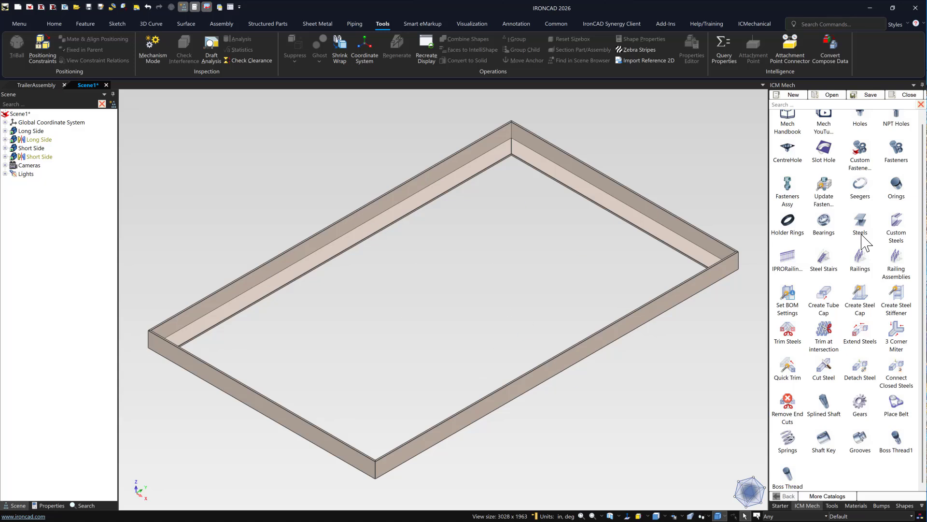
Insert a new steel member inside the frame and choose the UPE channel profile, type UPE80.
{"action": "left_click_drag", "start_coordinate": [855, 224], "coordinate": [519, 259]}
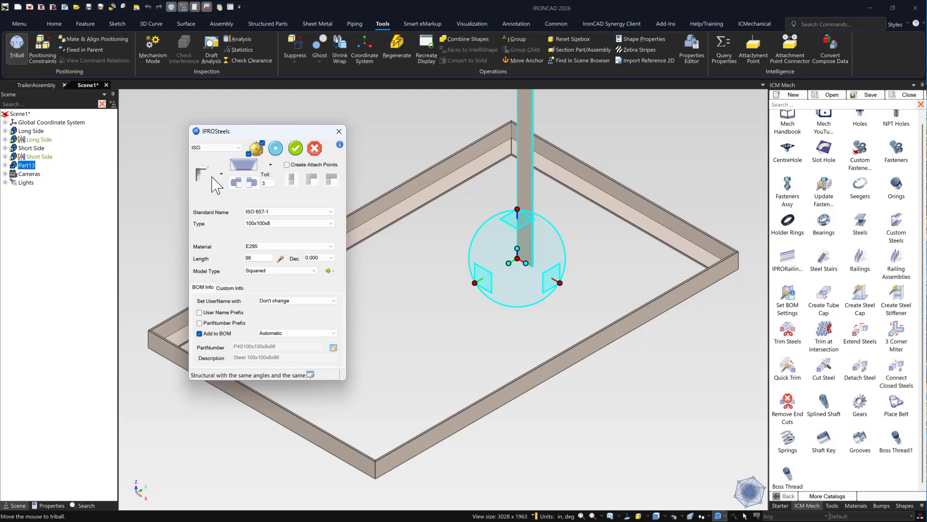
{"action": "left_click", "coordinate": [213, 177]}
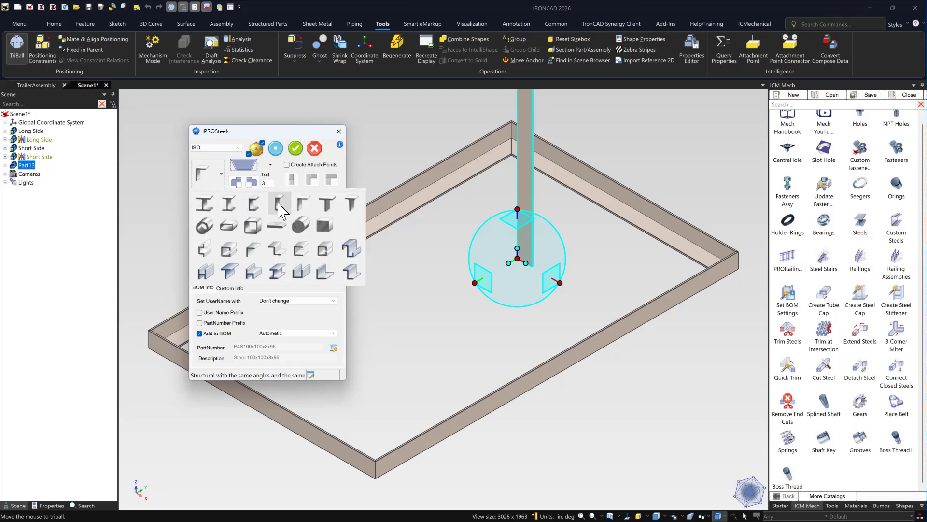
{"action": "left_click", "coordinate": [253, 204]}
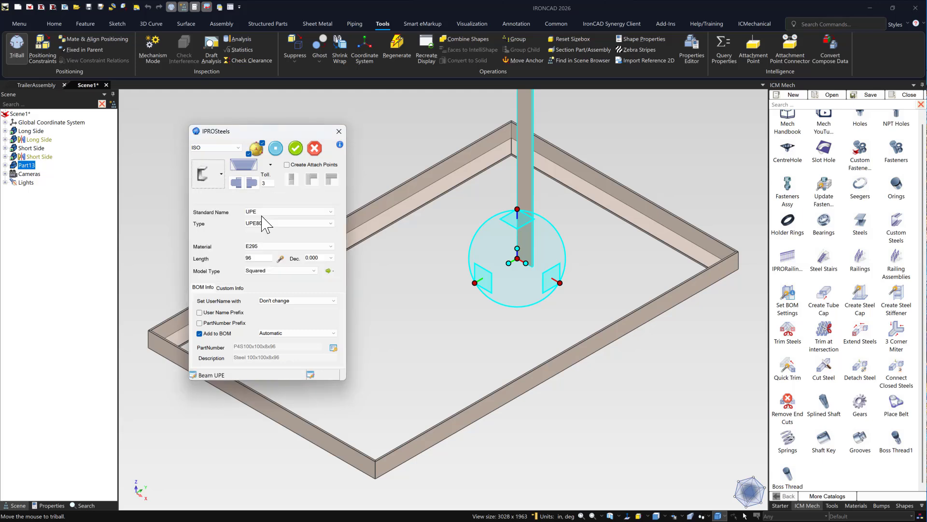
{"action": "left_click", "coordinate": [263, 223]}
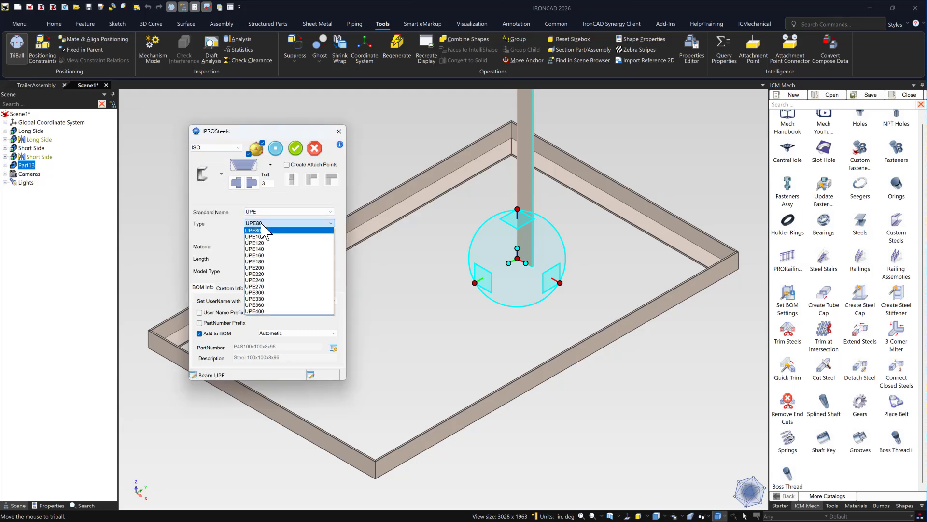
{"action": "left_click", "coordinate": [271, 228]}
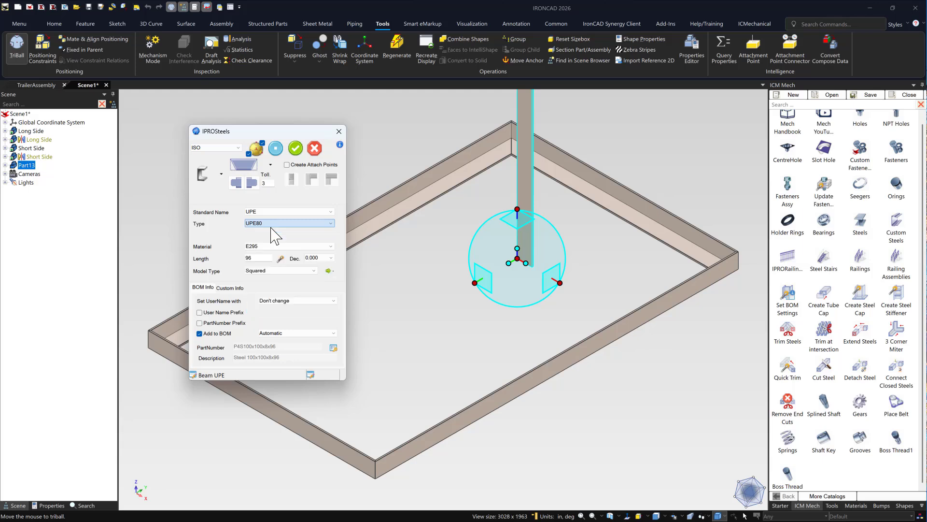
Try the UPN channel profile with type 80x8 and look through its type, standard and material options.
{"action": "left_click", "coordinate": [207, 172]}
{"action": "left_click", "coordinate": [279, 204]}
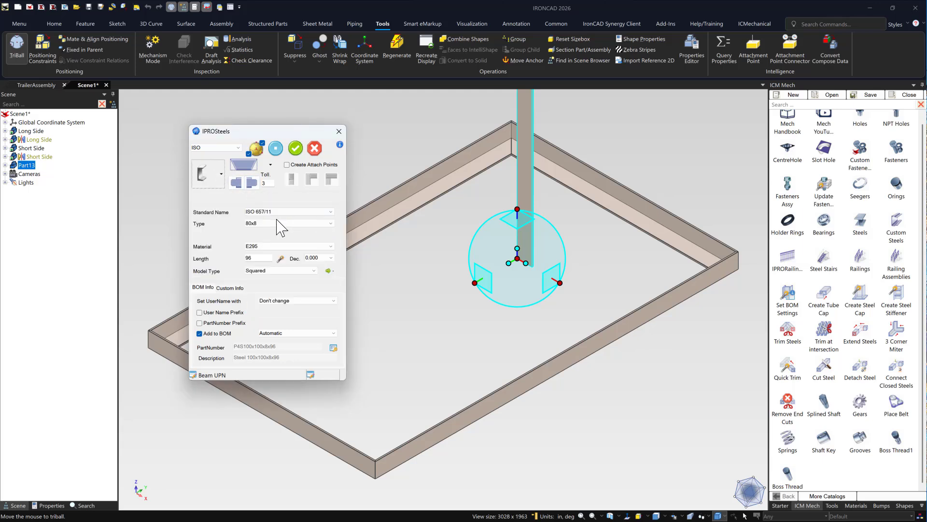
{"action": "left_click", "coordinate": [278, 226]}
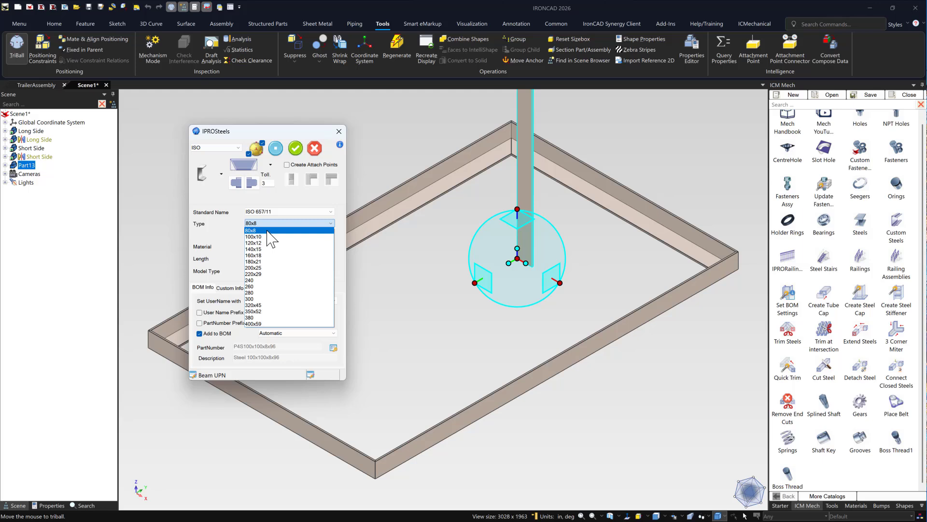
{"action": "left_click", "coordinate": [271, 231]}
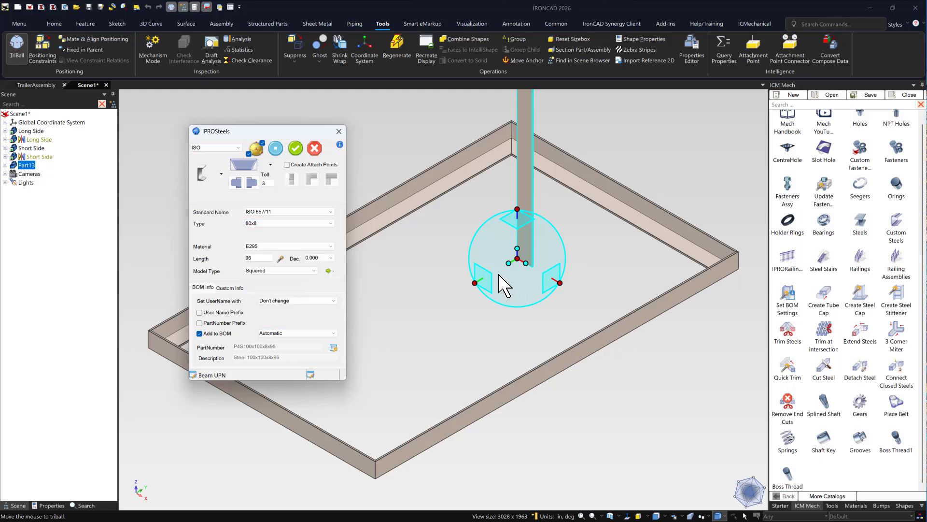
{"action": "left_click", "coordinate": [300, 227]}
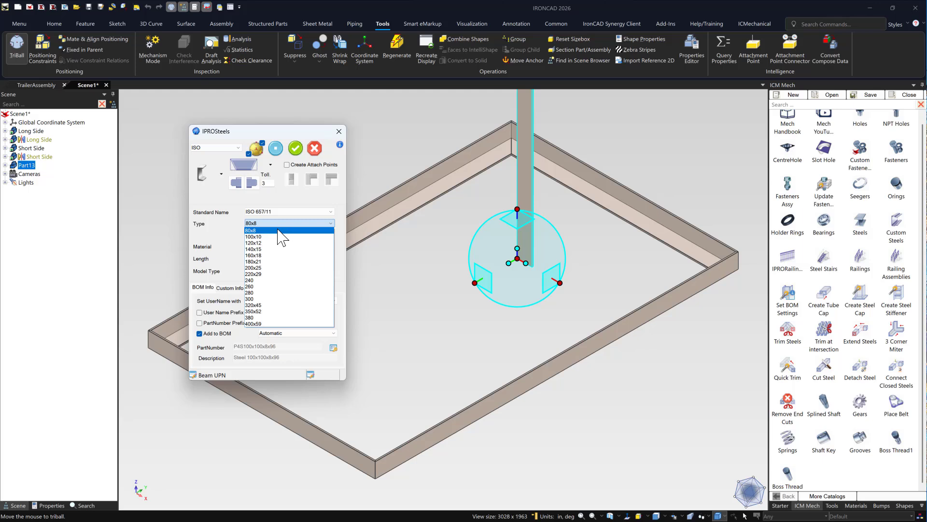
{"action": "left_click", "coordinate": [230, 240]}
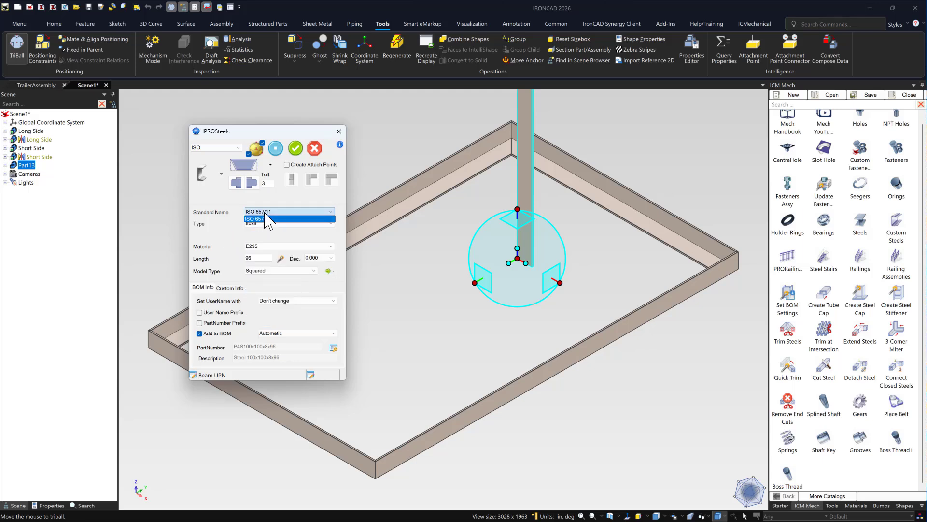
{"action": "left_click", "coordinate": [260, 246]}
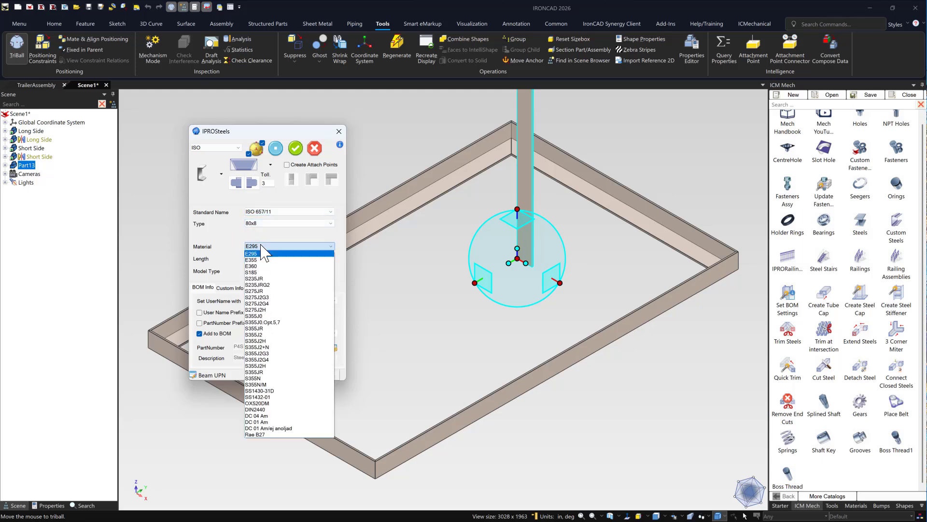
{"action": "left_click", "coordinate": [260, 246]}
Define the member as a UPE80 channel with a length of 60 in and create it.
{"action": "left_click", "coordinate": [222, 175]}
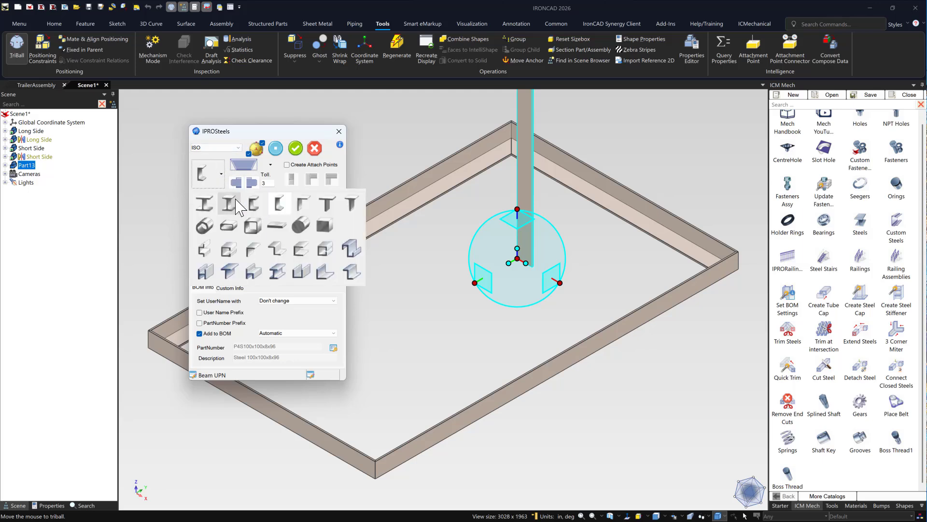
{"action": "left_click", "coordinate": [253, 208]}
{"action": "left_click", "coordinate": [265, 224]}
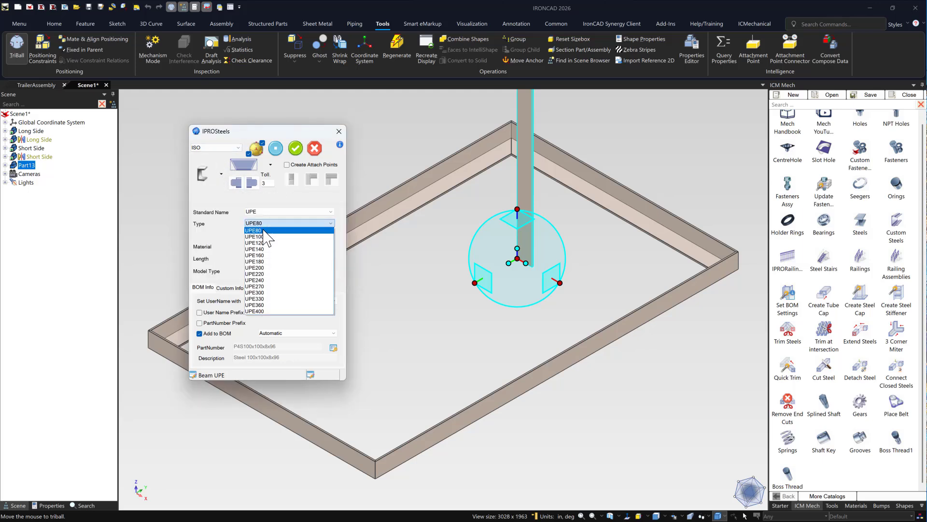
{"action": "left_click", "coordinate": [263, 230]}
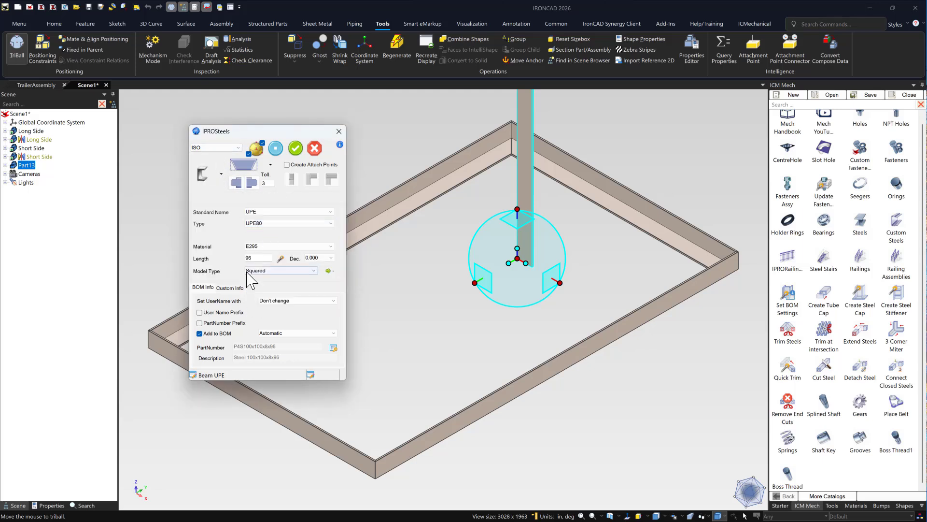
{"action": "left_click", "coordinate": [267, 256]}
{"action": "type", "text": "60"}
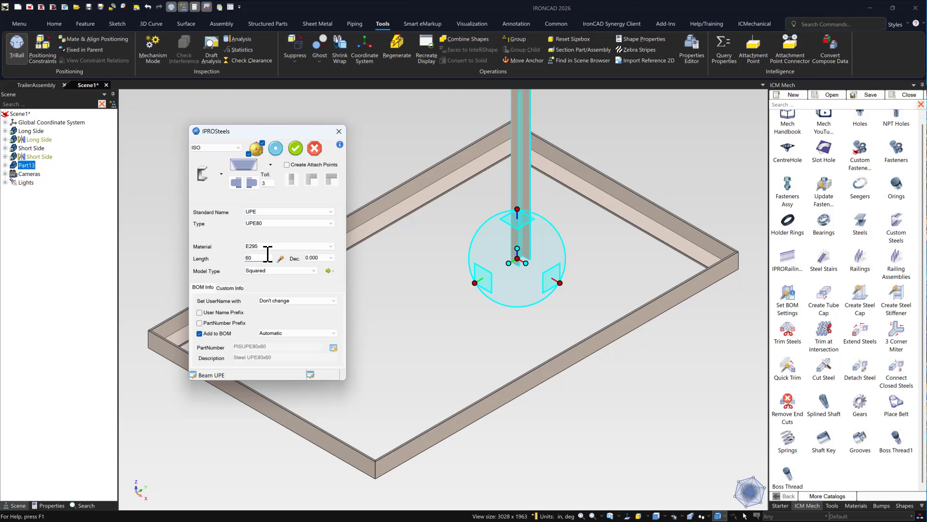
{"action": "left_click", "coordinate": [300, 146]}
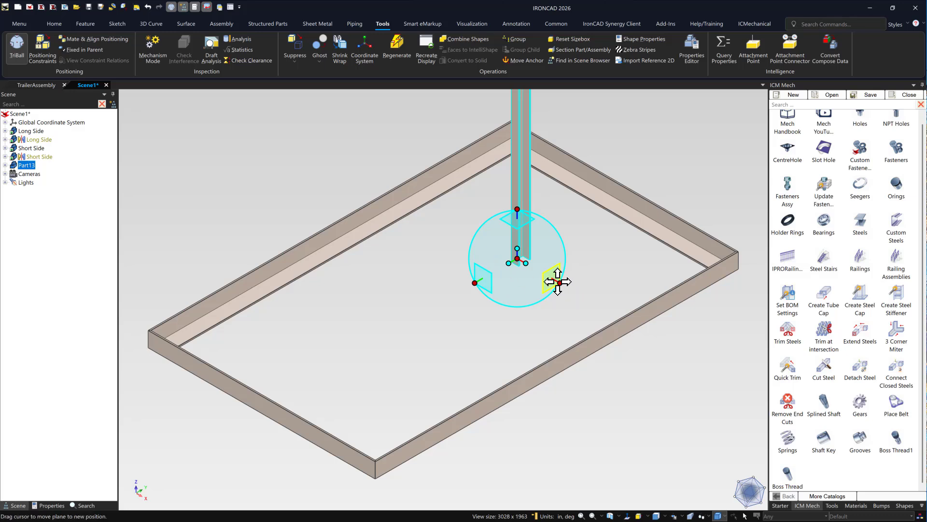
Rotate the channel 90° about each of two TriBall axes so it lies parallel to the frame's short sides.
{"action": "left_click_drag", "start_coordinate": [493, 278], "coordinate": [489, 299]}
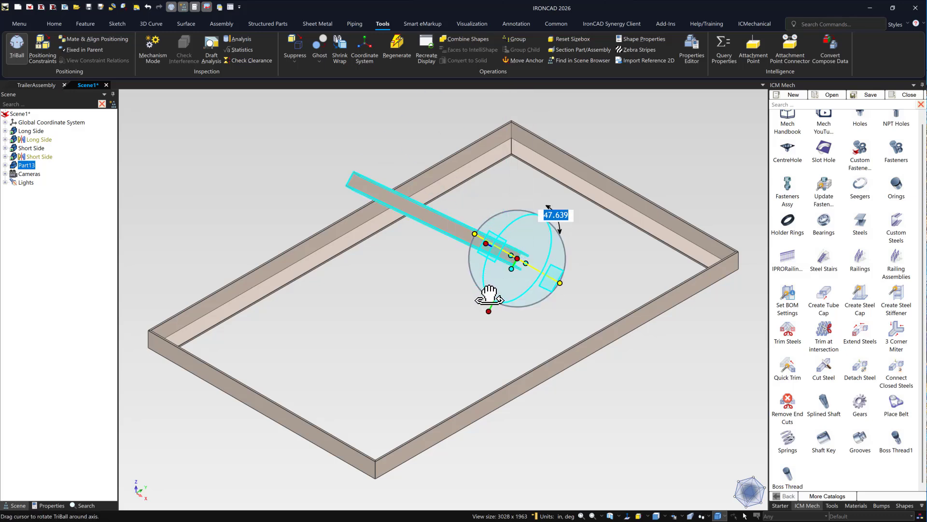
{"action": "type", "text": "90"}
{"action": "key", "text": "Return"}
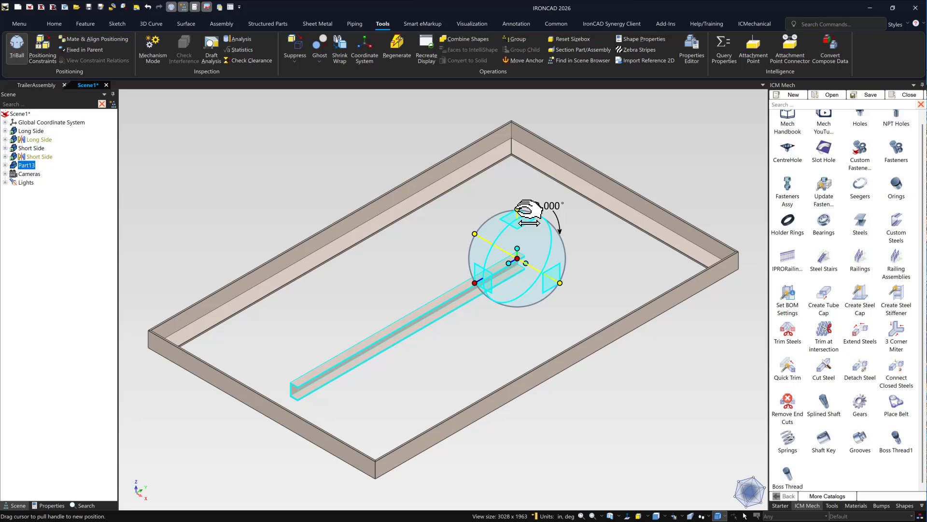
{"action": "left_click_drag", "start_coordinate": [528, 213], "coordinate": [536, 270]}
{"action": "type", "text": "90"}
{"action": "key", "text": "Return"}
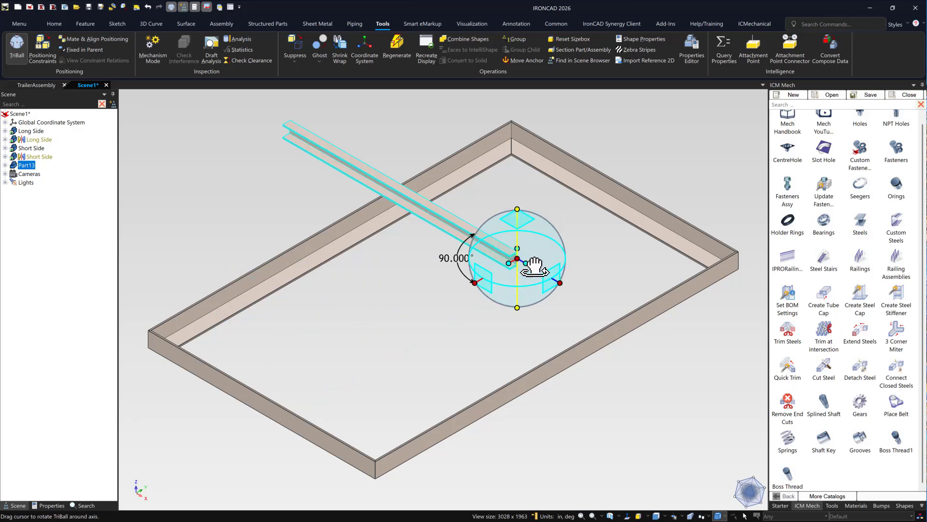
{"action": "left_click", "coordinate": [594, 264]}
Move the channel with the TriBall so that its open end approaches the nearer long side.
{"action": "scroll", "coordinate": [578, 252], "scroll_direction": "up", "scroll_amount": 1}
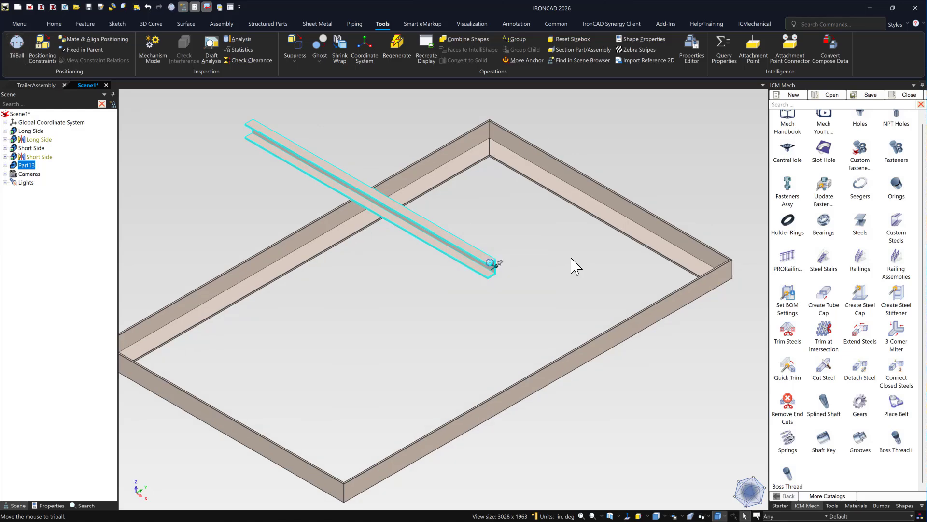
{"action": "scroll", "coordinate": [571, 263], "scroll_direction": "up", "scroll_amount": 4}
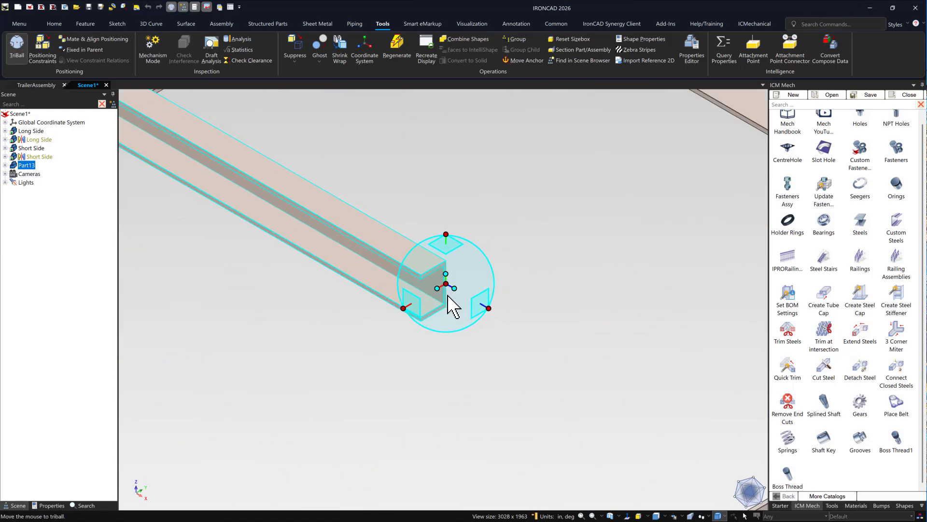
{"action": "scroll", "coordinate": [483, 312], "scroll_direction": "down", "scroll_amount": 3}
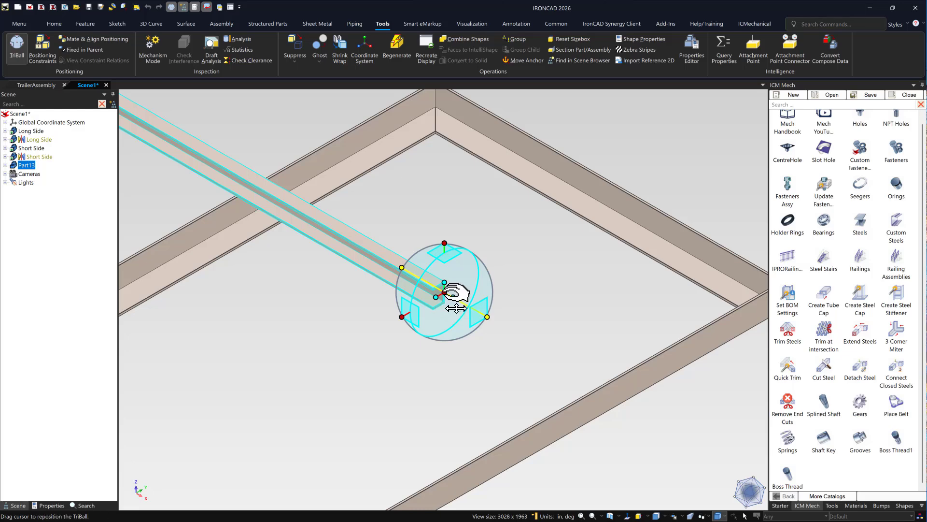
{"action": "left_click_drag", "start_coordinate": [447, 293], "coordinate": [618, 392]}
{"action": "scroll", "coordinate": [584, 379], "scroll_direction": "up", "scroll_amount": 2}
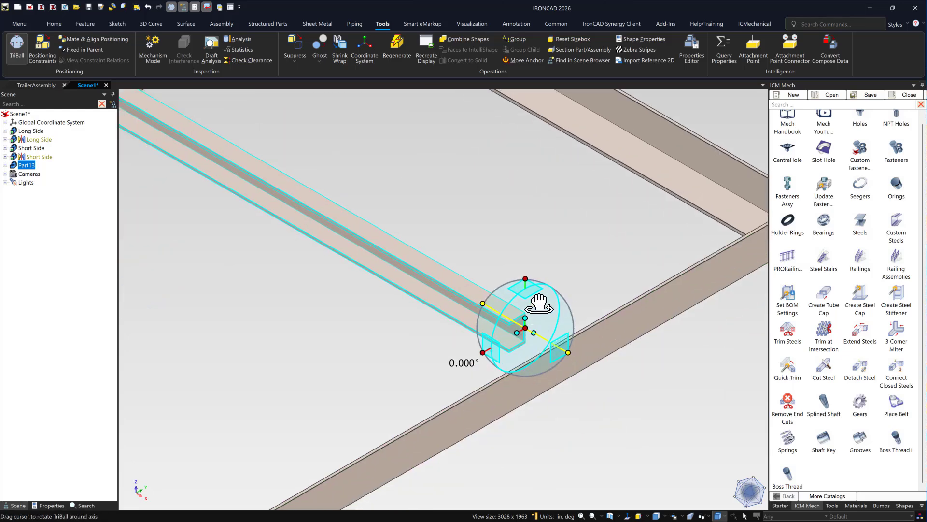
Re-anchor the TriBall on the channel's end and move the channel onto the long side so it spans the frame.
{"action": "left_click", "coordinate": [525, 278]}
{"action": "scroll", "coordinate": [509, 333], "scroll_direction": "up", "scroll_amount": 4}
{"action": "scroll", "coordinate": [483, 328], "scroll_direction": "up", "scroll_amount": 2}
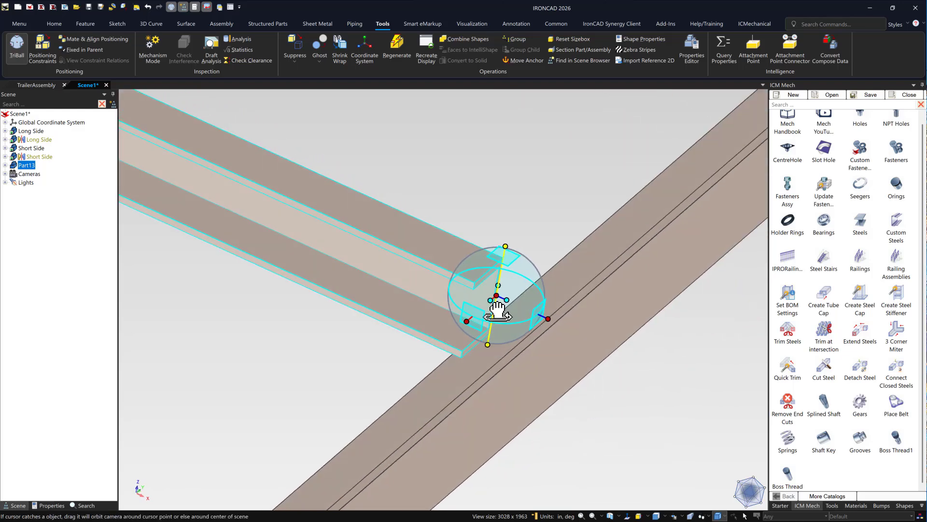
{"action": "key", "text": "space"}
{"action": "left_click_drag", "start_coordinate": [498, 296], "coordinate": [523, 334]}
{"action": "key", "text": "space"}
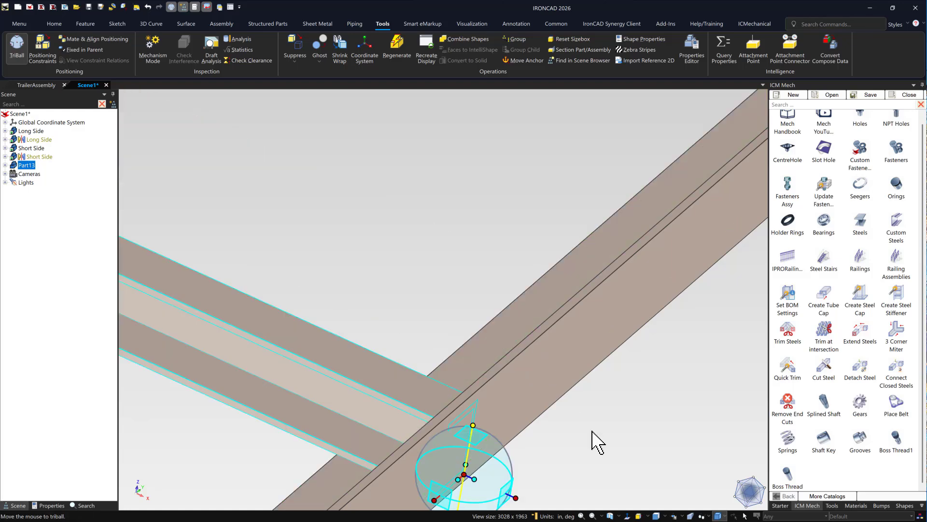
{"action": "left_click", "coordinate": [592, 431]}
{"action": "scroll", "coordinate": [512, 379], "scroll_direction": "down", "scroll_amount": 2}
{"action": "left_click", "coordinate": [370, 179]}
{"action": "scroll", "coordinate": [339, 217], "scroll_direction": "down", "scroll_amount": 2}
{"action": "scroll", "coordinate": [328, 232], "scroll_direction": "down", "scroll_amount": 3}
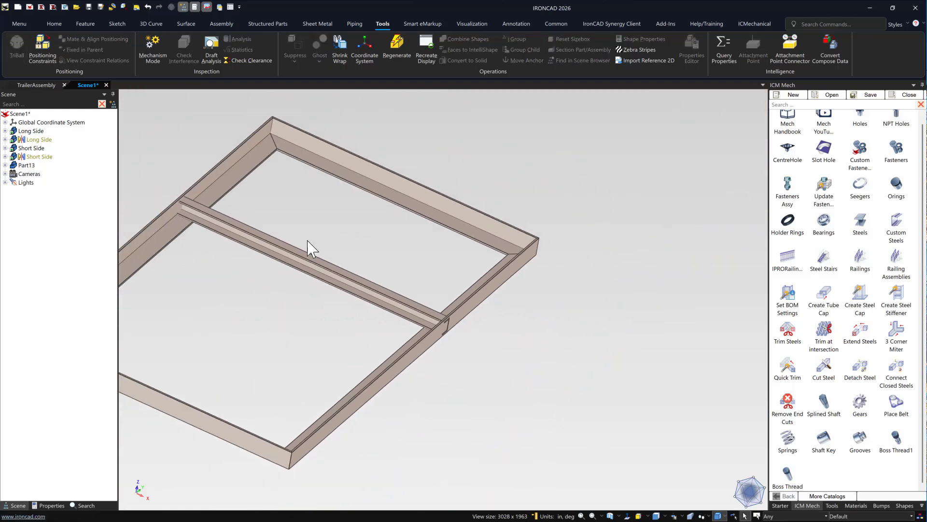
Select the channel and relocate only its TriBall to the midpoint of the channel's length.
{"action": "scroll", "coordinate": [319, 276], "scroll_direction": "up", "scroll_amount": 3}
{"action": "key", "text": "Home"}
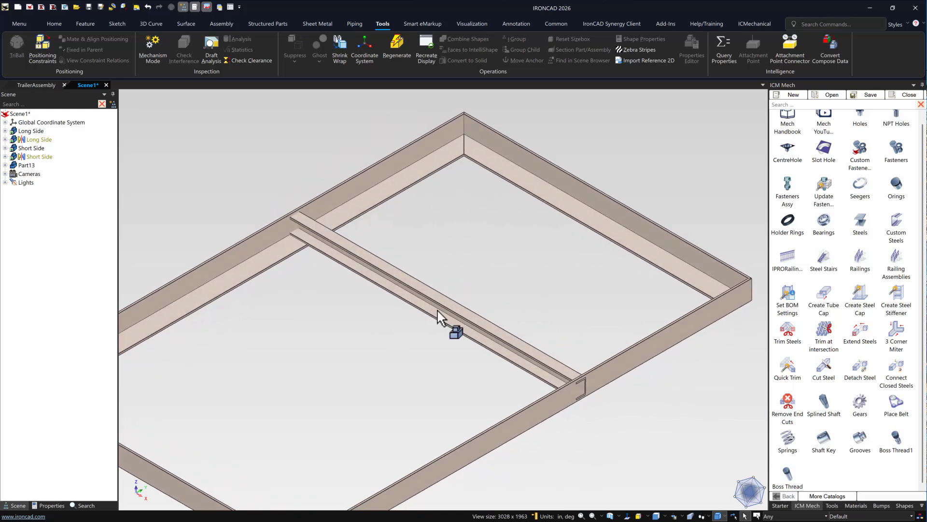
{"action": "left_click", "coordinate": [445, 307]}
{"action": "key", "text": "F10"}
{"action": "scroll", "coordinate": [445, 307], "scroll_direction": "up", "scroll_amount": 2}
{"action": "scroll", "coordinate": [530, 358], "scroll_direction": "up", "scroll_amount": 1}
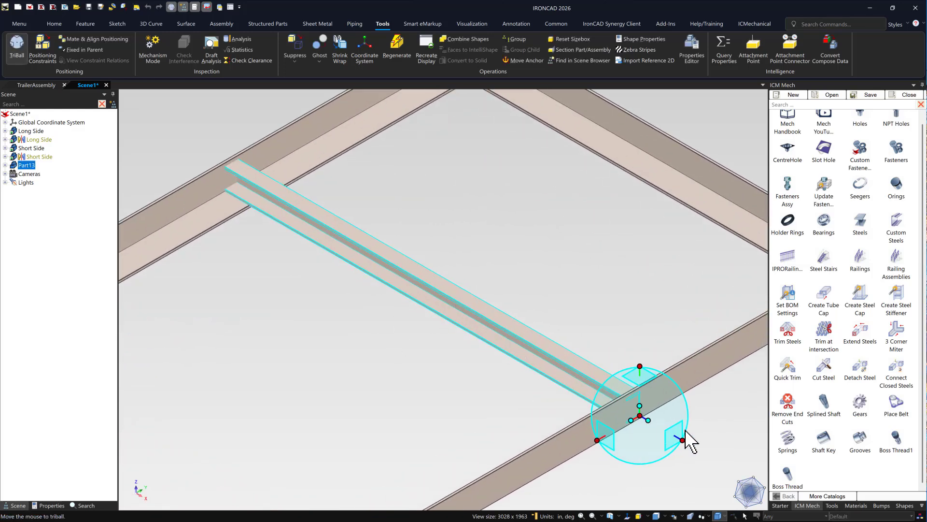
{"action": "key", "text": "space"}
{"action": "left_click_drag", "start_coordinate": [638, 418], "coordinate": [431, 284]}
{"action": "key", "text": "space"}
{"action": "key", "text": "space"}
{"action": "key", "text": "space"}
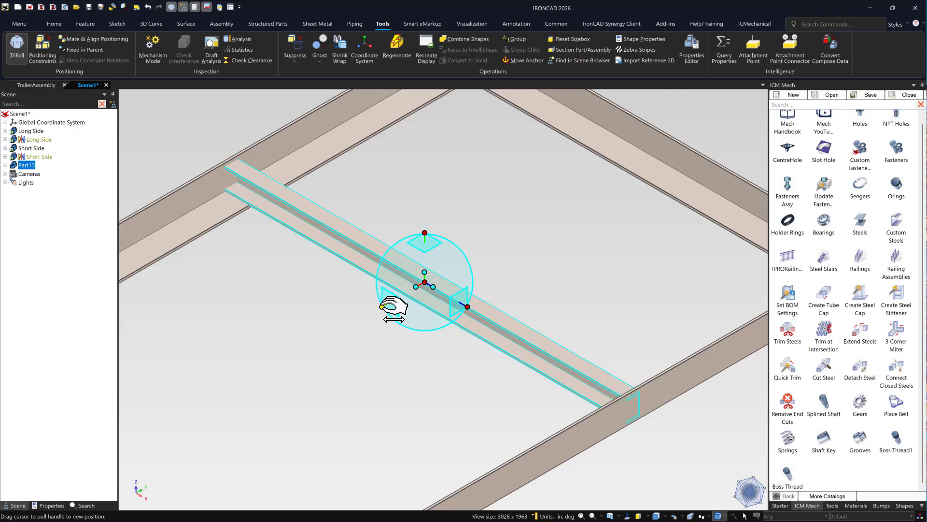
Position the channel closer to the adjacent short side by editing its TriBall distance from a point on that side, and deselect it.
{"action": "right_click", "coordinate": [382, 307]}
{"action": "left_click", "coordinate": [455, 380]}
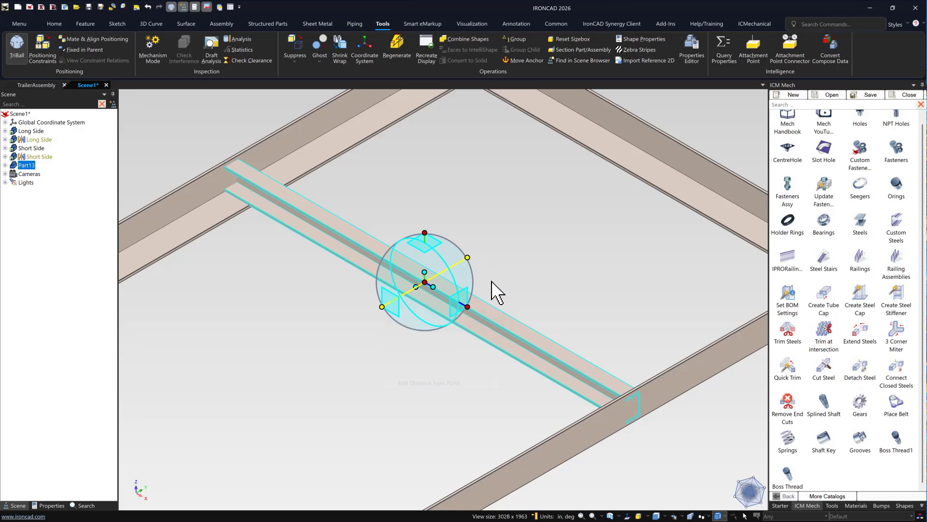
{"action": "scroll", "coordinate": [524, 256], "scroll_direction": "down", "scroll_amount": 3}
{"action": "middle_click_drag", "start_coordinate": [640, 208], "coordinate": [626, 242]}
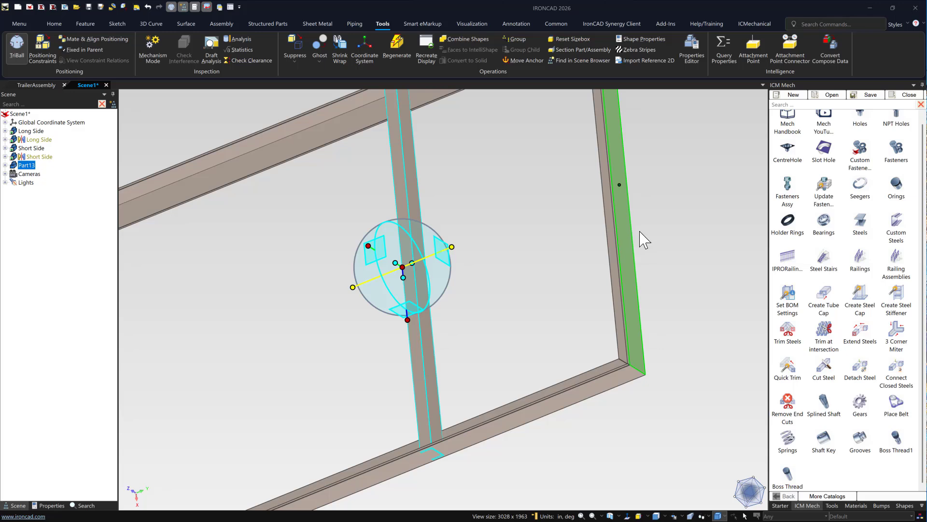
{"action": "left_click_drag", "start_coordinate": [0, 239], "coordinate": [254, 216]}
{"action": "left_click", "coordinate": [289, 229]}
{"action": "left_click", "coordinate": [565, 254]}
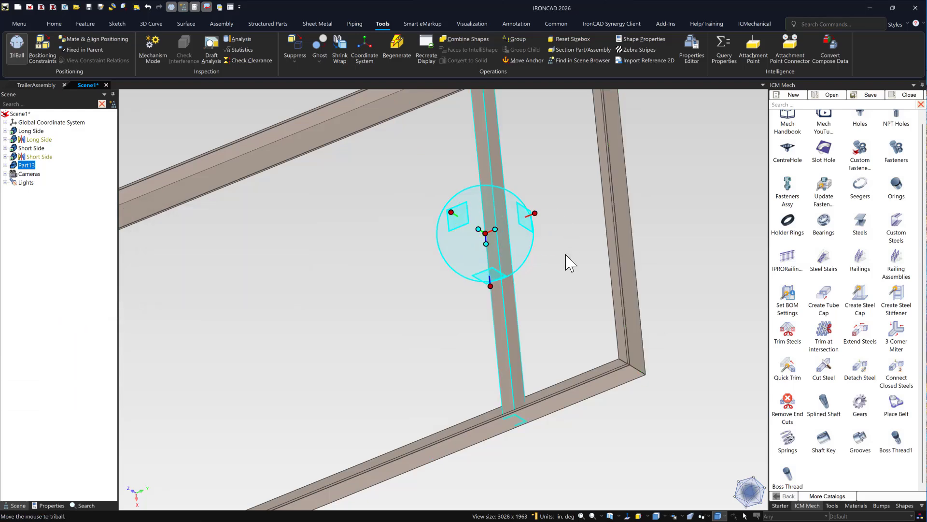
{"action": "key", "text": "F10"}
{"action": "middle_click_drag", "start_coordinate": [567, 283], "coordinate": [583, 259]}
{"action": "left_click", "coordinate": [575, 259]}
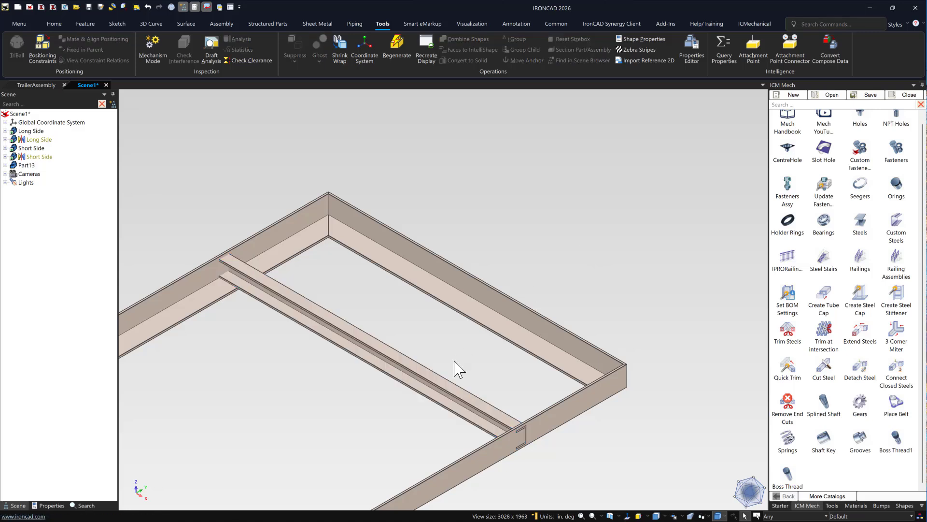
Rotate the cross-member channel 180 degrees about its lengthwise TriBall axis.
{"action": "scroll", "coordinate": [454, 361], "scroll_direction": "down", "scroll_amount": 3}
{"action": "left_click", "coordinate": [438, 357]}
{"action": "scroll", "coordinate": [420, 360], "scroll_direction": "down", "scroll_amount": 1}
{"action": "scroll", "coordinate": [420, 367], "scroll_direction": "up", "scroll_amount": 2}
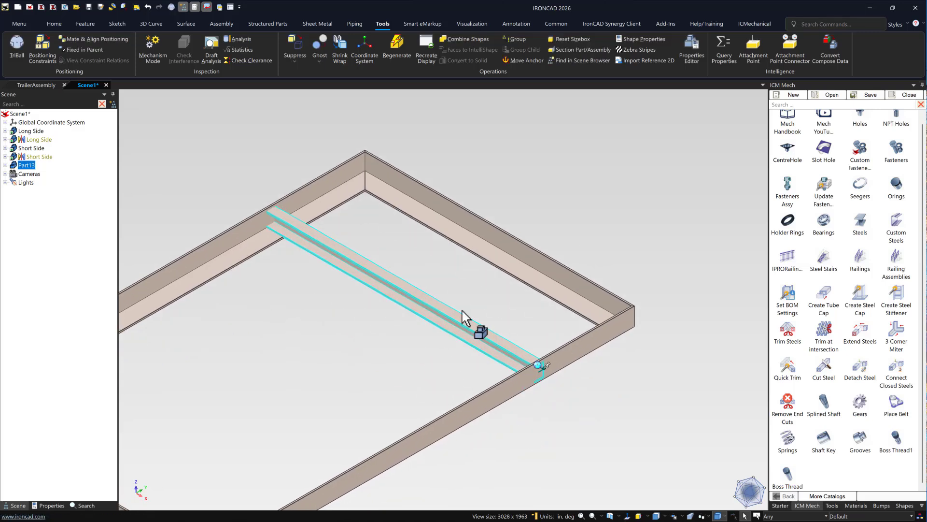
{"action": "key", "text": "F10"}
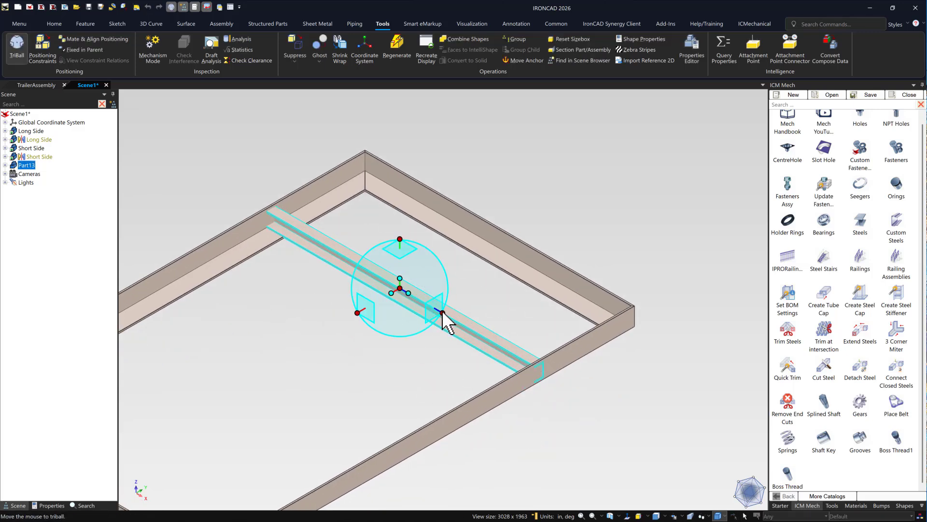
{"action": "left_click", "coordinate": [444, 314]}
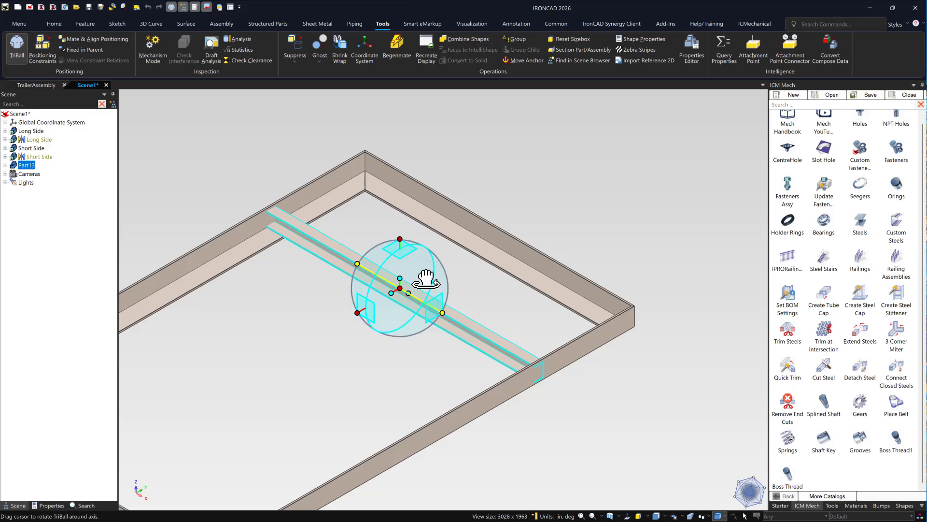
{"action": "left_click_drag", "start_coordinate": [425, 275], "coordinate": [438, 285]}
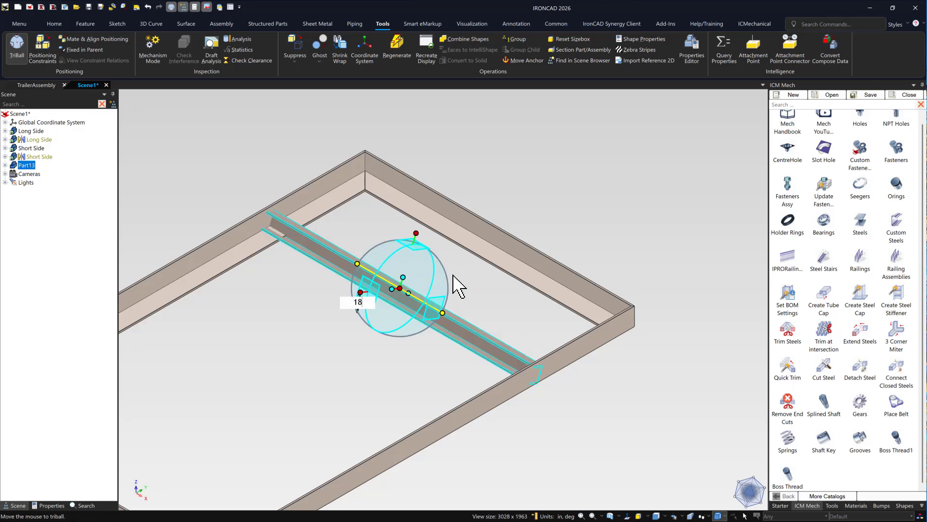
{"action": "type", "text": "0"}
{"action": "key", "text": "Return"}
{"action": "scroll", "coordinate": [407, 302], "scroll_direction": "up", "scroll_amount": 2}
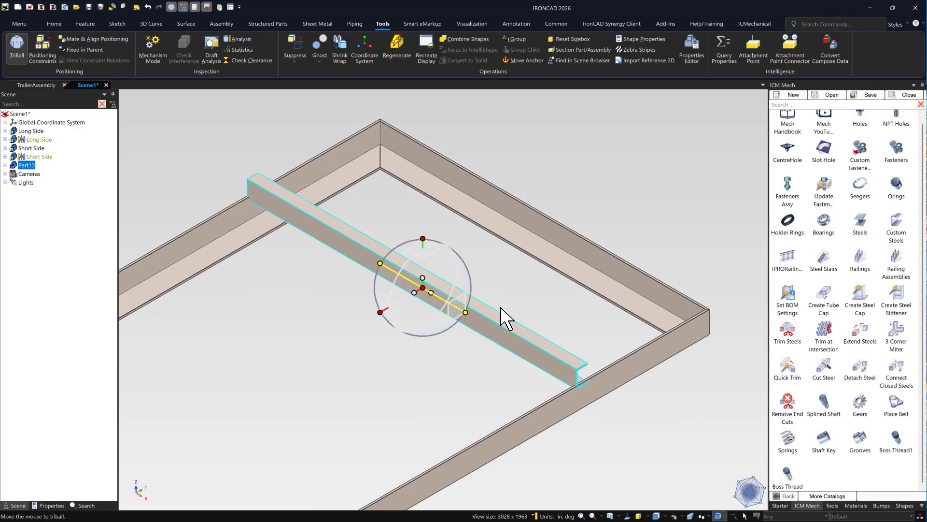
Lower the channel along the TriBall's vertical axis until it sits level with the frame's long sides.
{"action": "scroll", "coordinate": [434, 297], "scroll_direction": "up", "scroll_amount": 1}
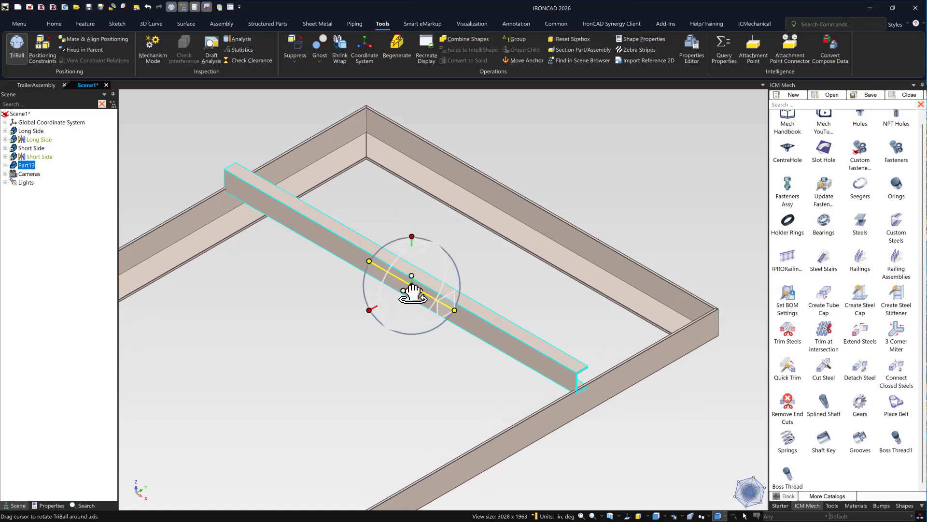
{"action": "mouse_move", "coordinate": [413, 292]}
{"action": "left_mouse_down"}
{"action": "mouse_move", "coordinate": [423, 294]}
{"action": "mouse_move", "coordinate": [413, 296]}
{"action": "left_mouse_up"}
{"action": "scroll", "coordinate": [548, 361], "scroll_direction": "up", "scroll_amount": 2}
{"action": "middle_click_drag", "start_coordinate": [548, 361], "coordinate": [484, 315], "text": "shift"}
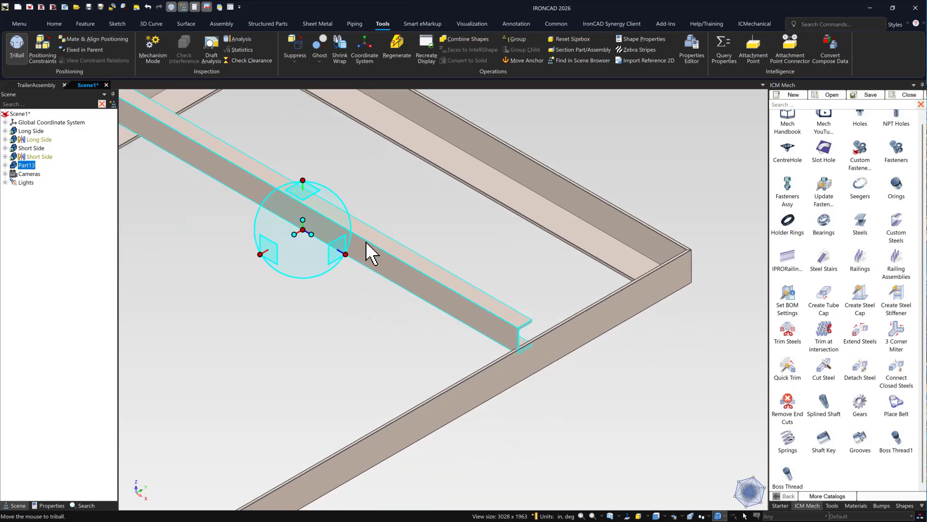
{"action": "left_click", "coordinate": [302, 180]}
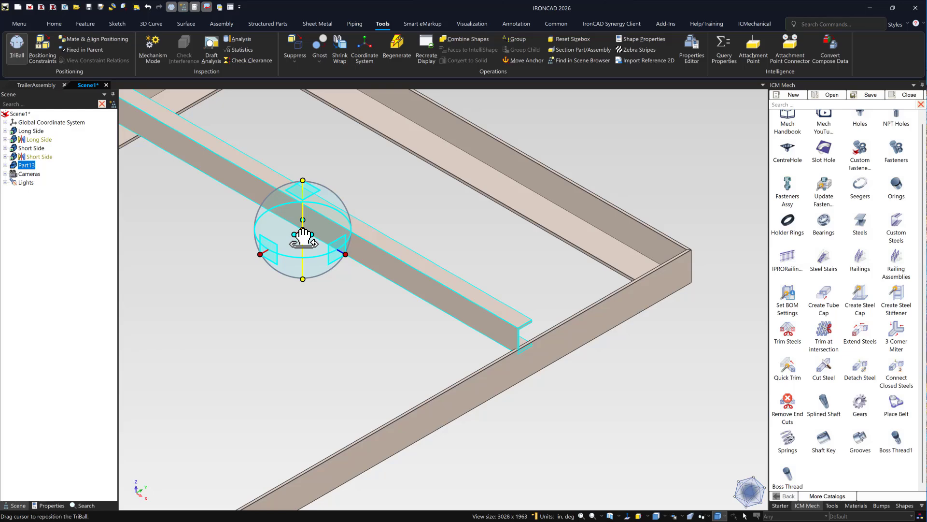
{"action": "left_click_drag", "start_coordinate": [303, 233], "coordinate": [545, 203]}
{"action": "scroll", "coordinate": [544, 320], "scroll_direction": "down", "scroll_amount": 2}
{"action": "left_click", "coordinate": [573, 433]}
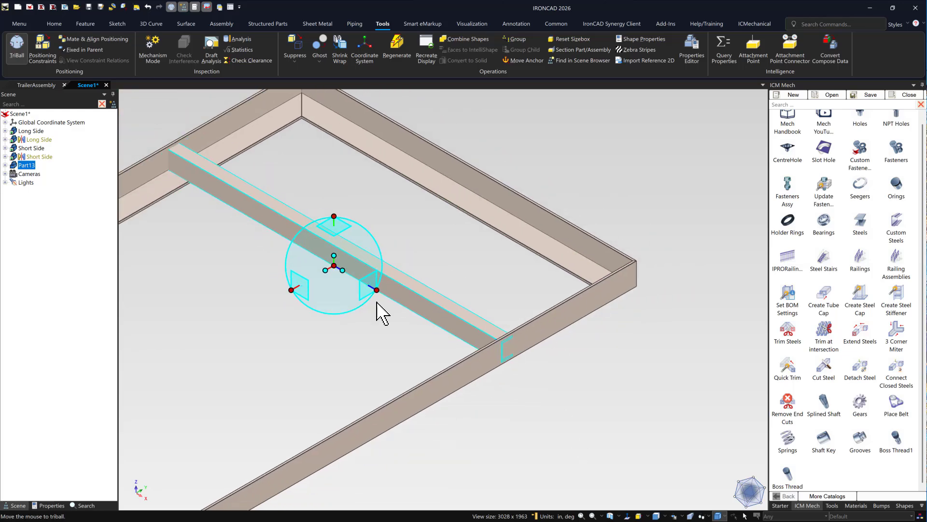
Set the channel's TriBall distance from the outer face of the nearer short side to 22.25 in.
{"action": "right_click", "coordinate": [291, 290]}
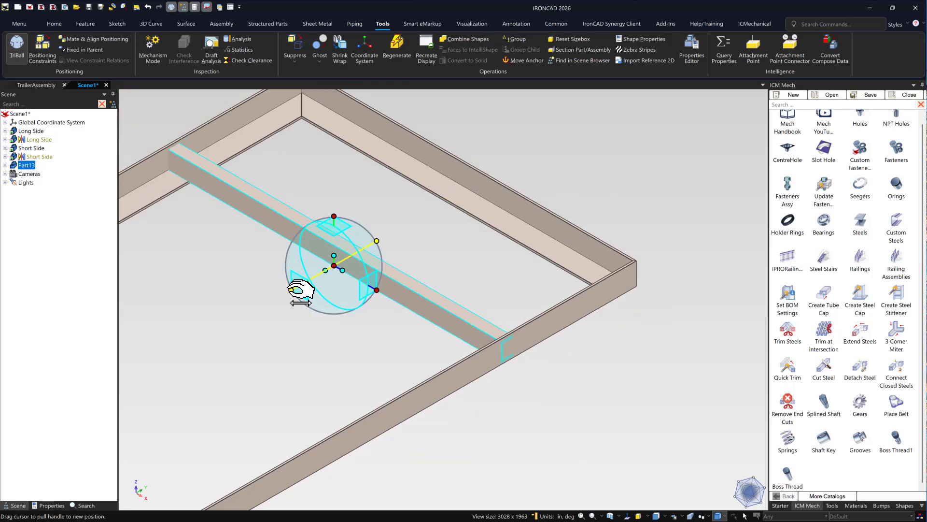
{"action": "left_click", "coordinate": [338, 368]}
{"action": "middle_click_drag", "start_coordinate": [506, 224], "coordinate": [529, 248]}
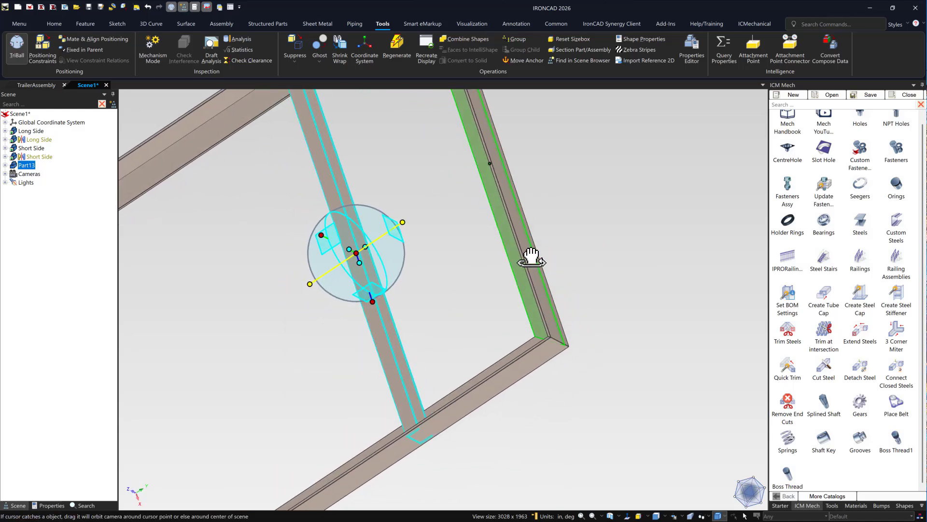
{"action": "left_click", "coordinate": [527, 245]}
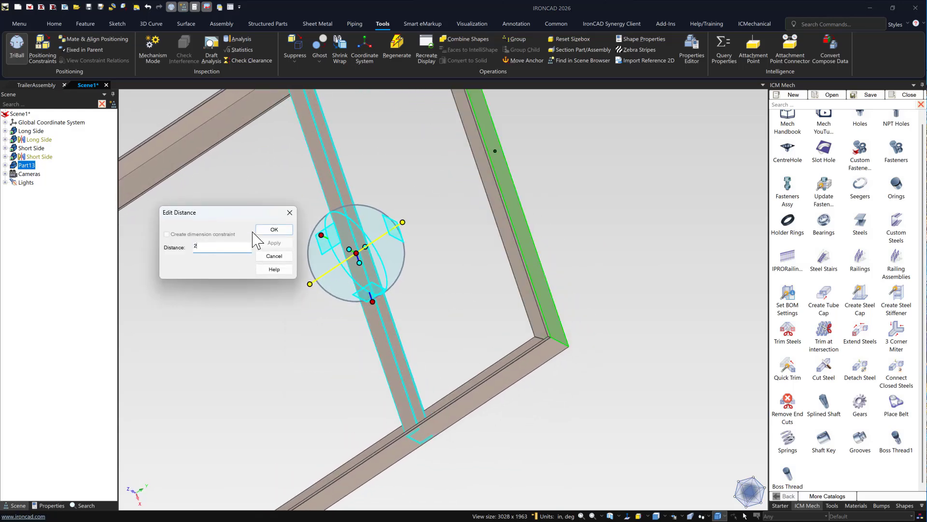
{"action": "type", "text": "22.25"}
{"action": "key", "text": "Return"}
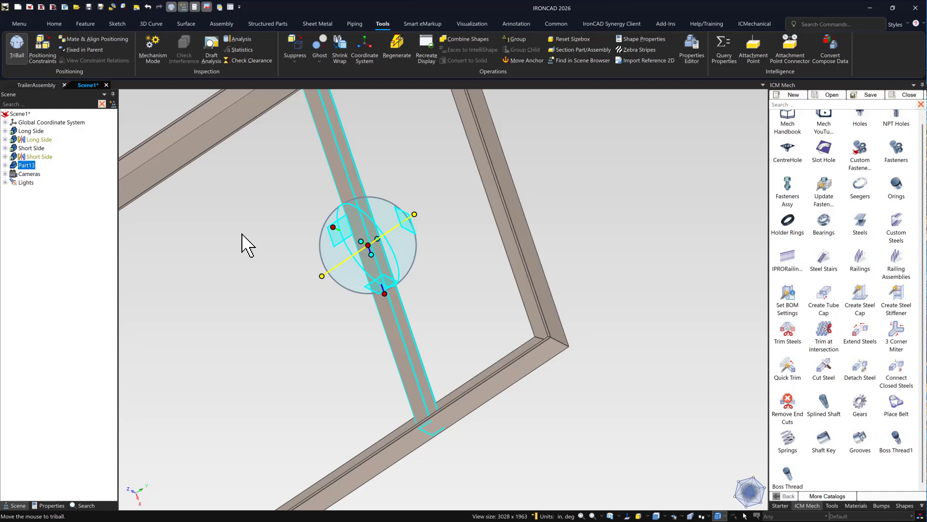
{"action": "left_click", "coordinate": [587, 198]}
{"action": "middle_click_drag", "start_coordinate": [538, 201], "coordinate": [510, 244]}
{"action": "key", "text": "F8"}
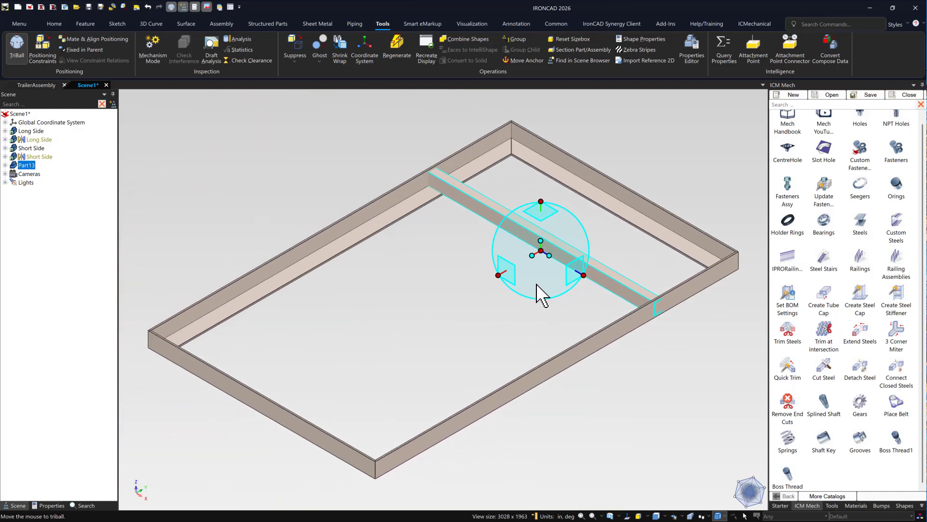
Create one linked copy of the channel 24 in along the long sides, toward the opposite short side.
{"action": "scroll", "coordinate": [556, 273], "scroll_direction": "up", "scroll_amount": 2}
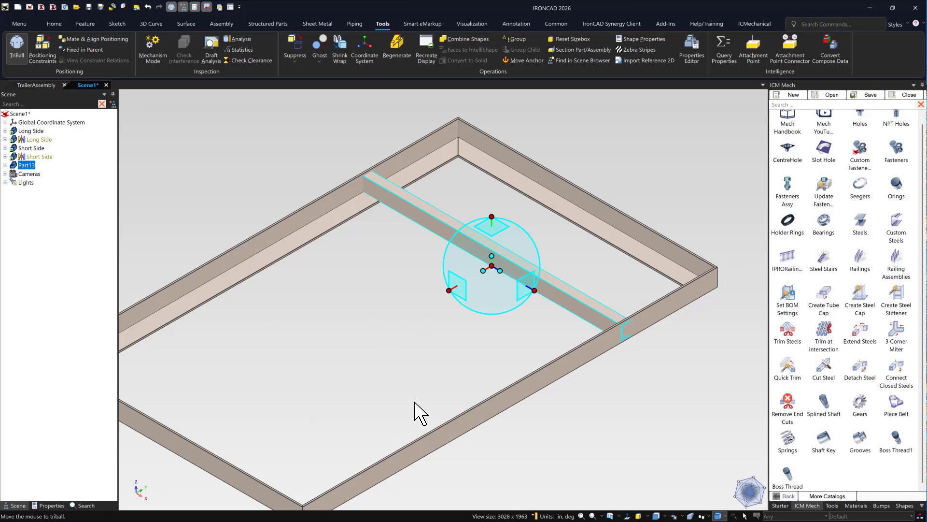
{"action": "scroll", "coordinate": [558, 251], "scroll_direction": "up", "scroll_amount": 2}
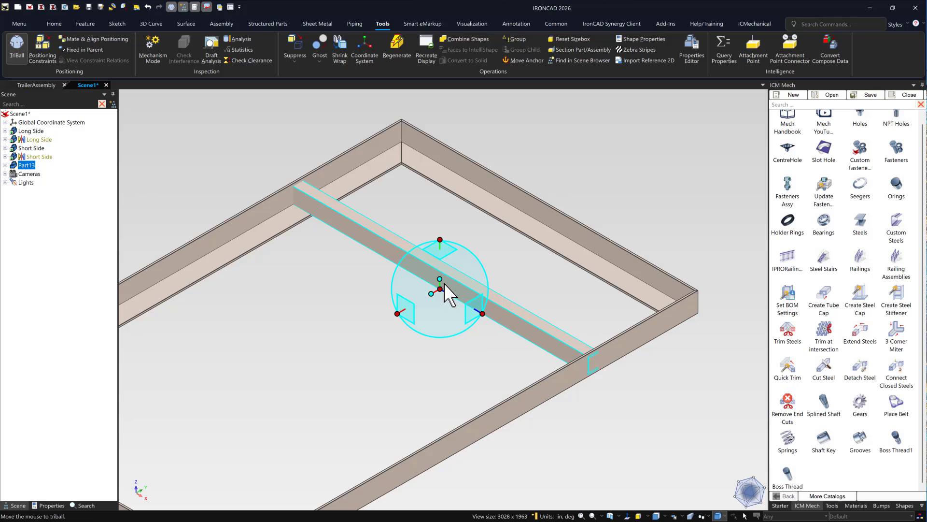
{"action": "mouse_move", "coordinate": [397, 313]}
{"action": "right_mouse_down"}
{"action": "mouse_move", "coordinate": [376, 333]}
{"action": "mouse_move", "coordinate": [397, 315]}
{"action": "right_mouse_up"}
{"action": "left_click", "coordinate": [455, 341]}
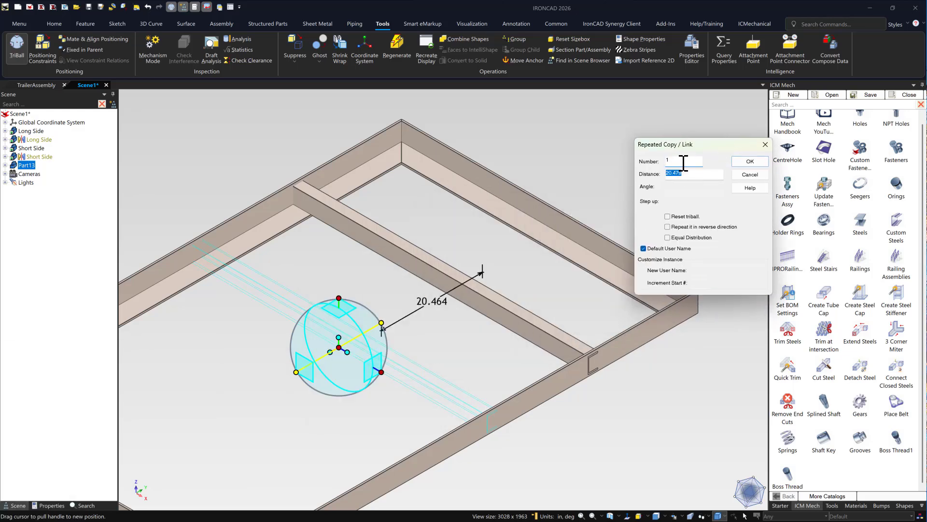
{"action": "type", "text": "24"}
{"action": "key", "text": "Return"}
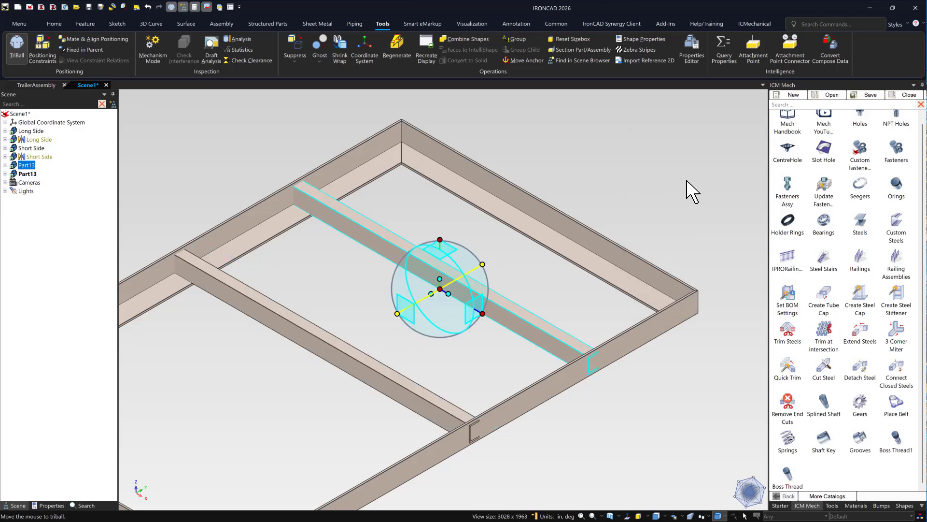
Turn off the TriBall, examine the placement of the two cross members from above, and return to the isometric view.
{"action": "scroll", "coordinate": [592, 234], "scroll_direction": "down", "scroll_amount": 3}
{"action": "key", "text": "F10"}
{"action": "scroll", "coordinate": [487, 314], "scroll_direction": "down", "scroll_amount": 1}
{"action": "key", "text": "ctrl+4"}
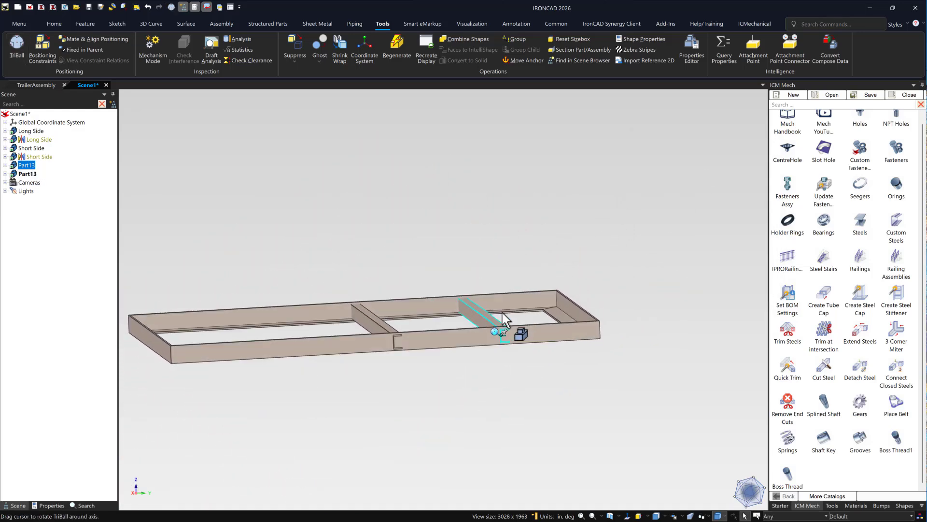
{"action": "key", "text": "ctrl+5"}
{"action": "scroll", "coordinate": [463, 358], "scroll_direction": "down", "scroll_amount": 2}
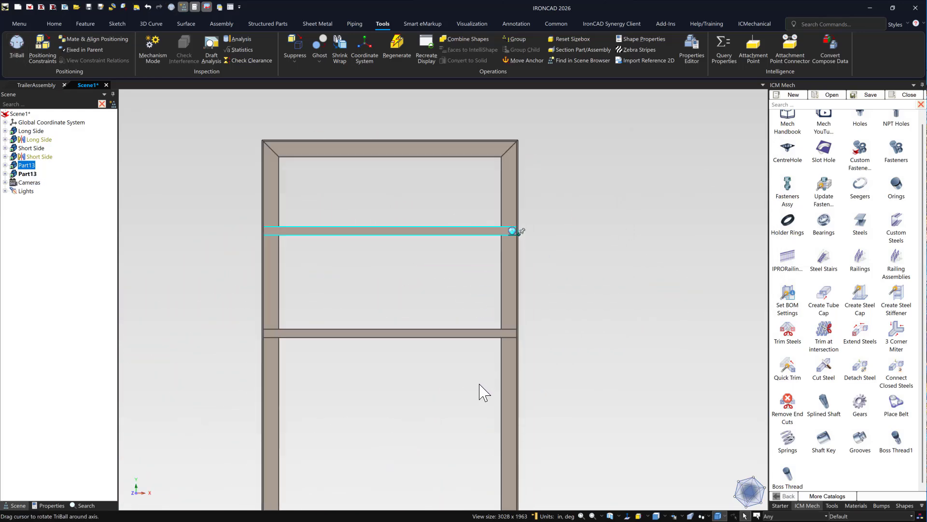
{"action": "key", "text": "ctrl+7"}
{"action": "left_click", "coordinate": [554, 368]}
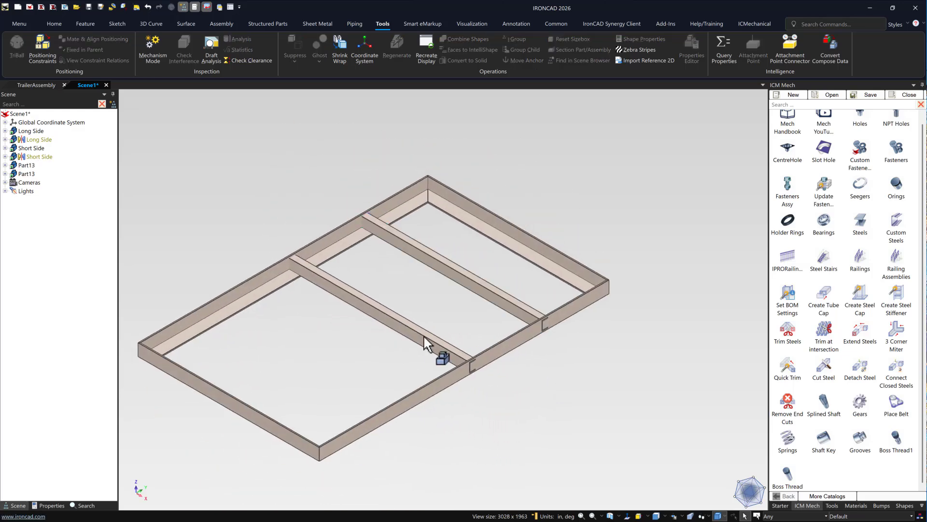
Create one linked copy of the second channel in the remaining open bay as a third cross member, and deselect it.
{"action": "left_click", "coordinate": [441, 349]}
{"action": "key", "text": "F10"}
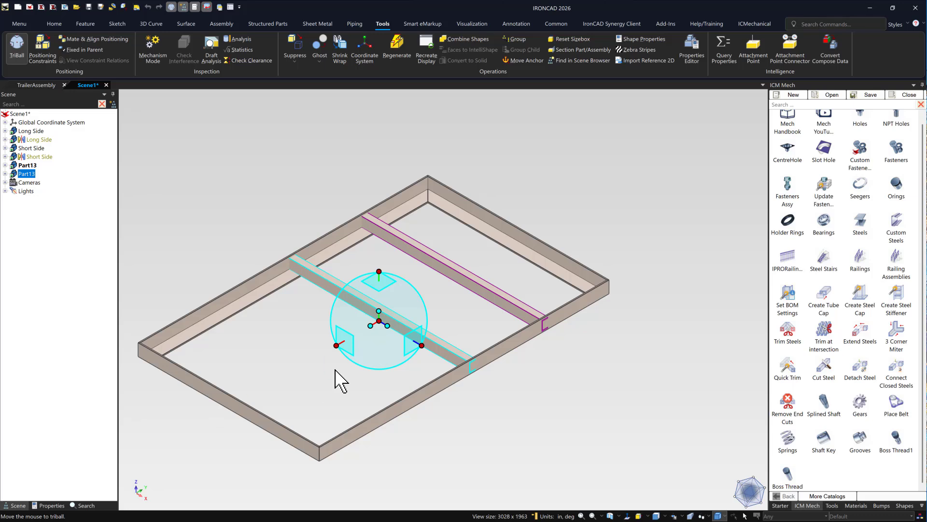
{"action": "scroll", "coordinate": [394, 377], "scroll_direction": "up", "scroll_amount": 2}
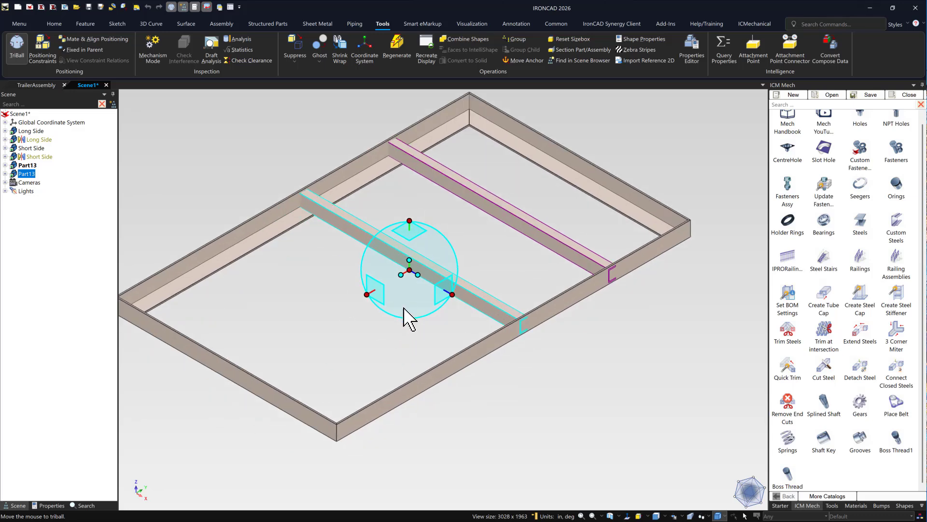
{"action": "scroll", "coordinate": [421, 304], "scroll_direction": "up", "scroll_amount": 2}
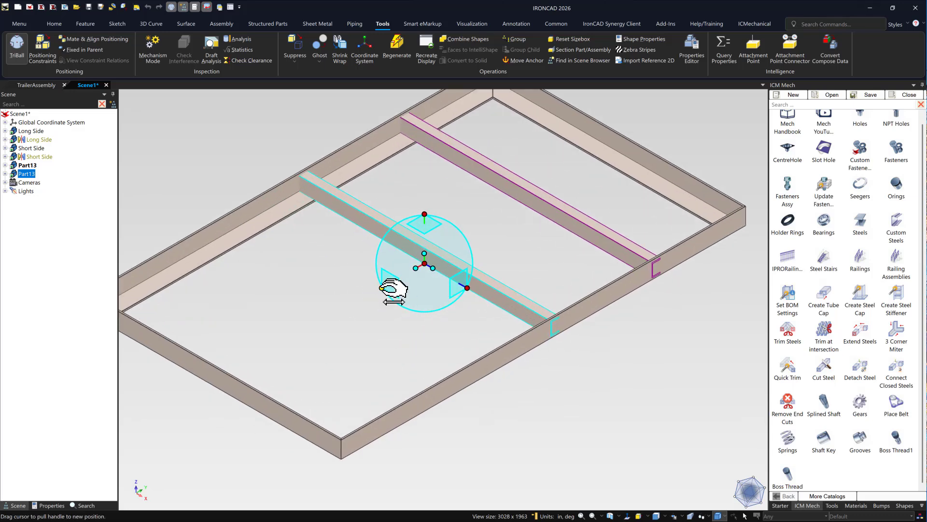
{"action": "left_click_drag", "start_coordinate": [382, 288], "coordinate": [313, 327]}
{"action": "right_click_drag", "start_coordinate": [398, 285], "coordinate": [399, 288]}
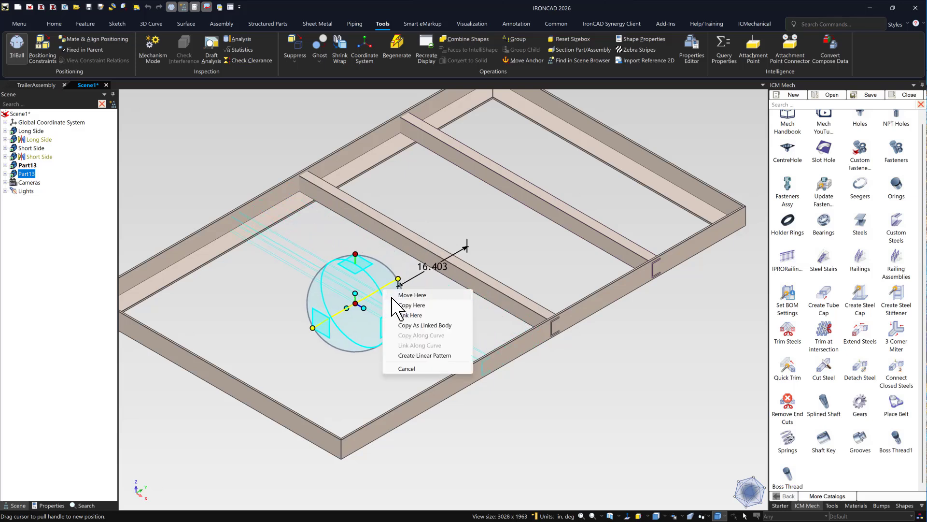
{"action": "left_click", "coordinate": [412, 320]}
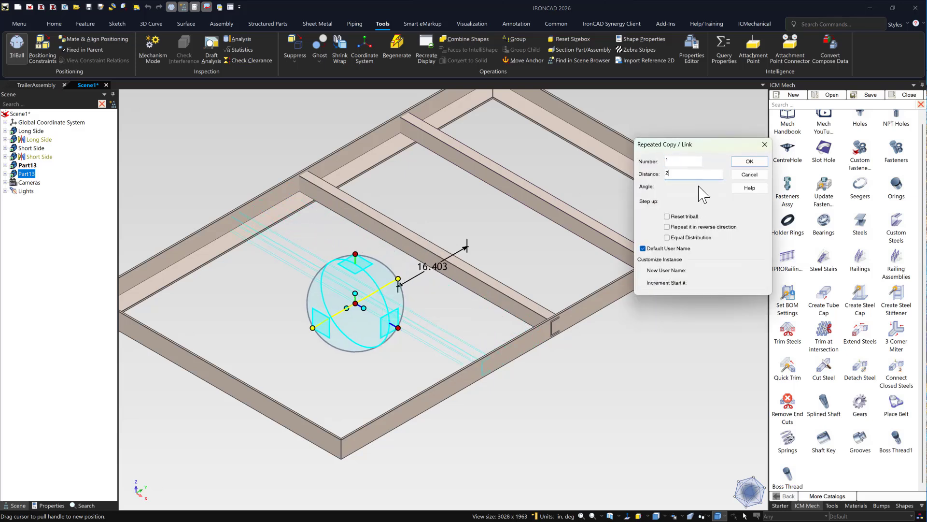
{"action": "key", "text": "Return"}
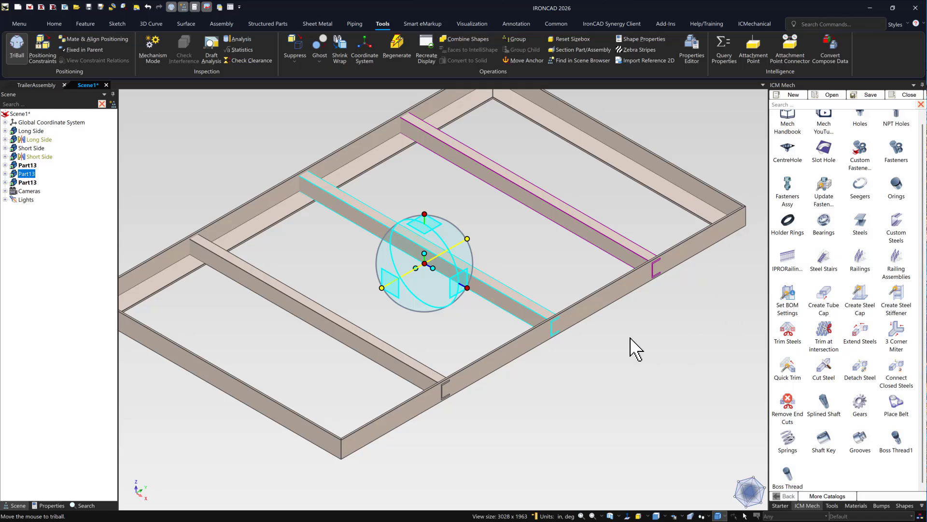
{"action": "left_click", "coordinate": [616, 363]}
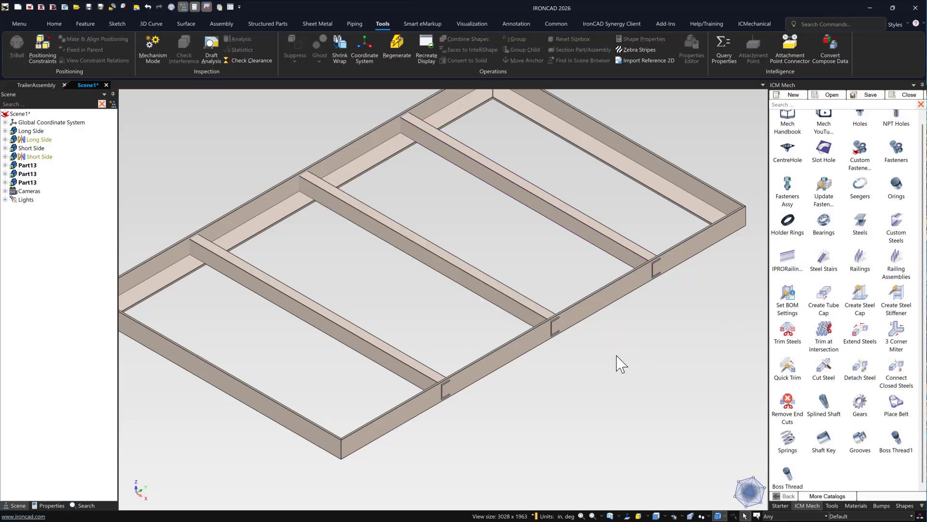
Examine the three cross members from above and the joint where a channel's end meets the long side.
{"action": "key", "text": "t"}
{"action": "key", "text": "F8"}
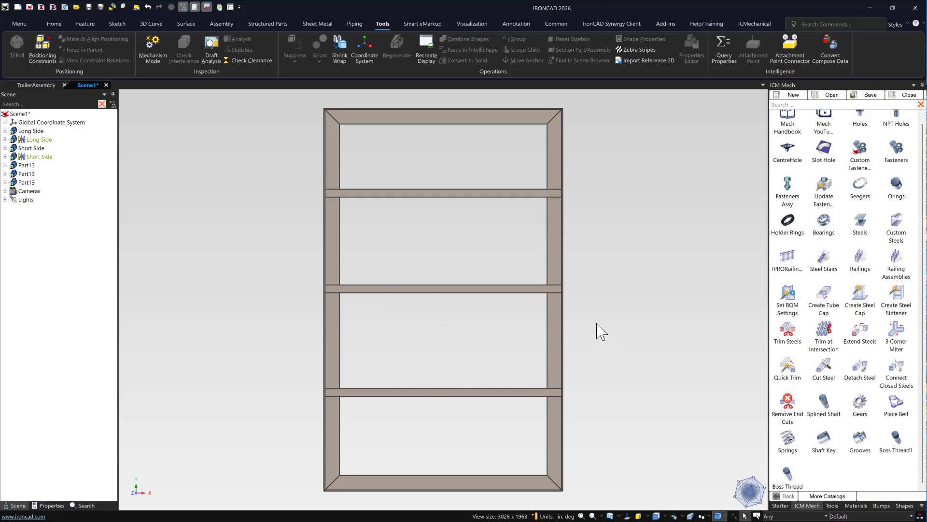
{"action": "key", "text": "i"}
{"action": "scroll", "coordinate": [452, 334], "scroll_direction": "down", "scroll_amount": 3}
{"action": "scroll", "coordinate": [452, 344], "scroll_direction": "up", "scroll_amount": 4}
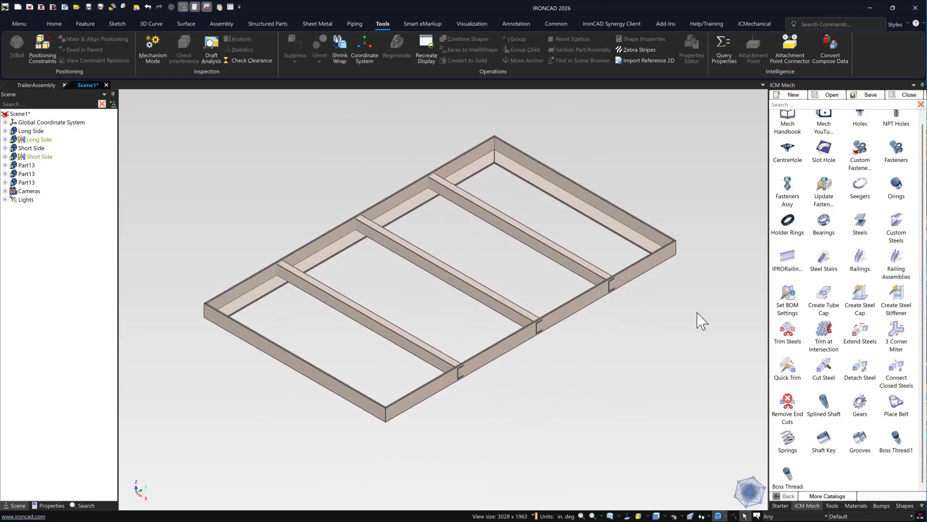
{"action": "scroll", "coordinate": [586, 311], "scroll_direction": "up", "scroll_amount": 2}
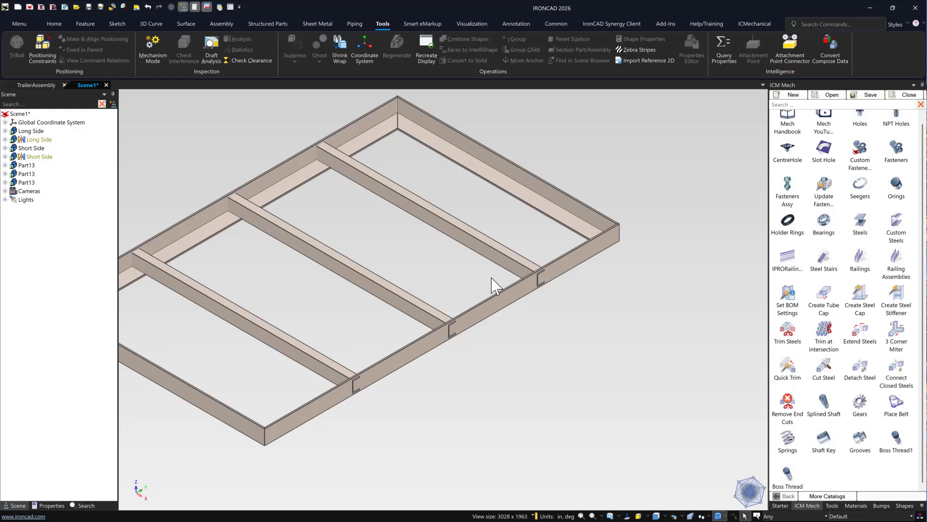
{"action": "scroll", "coordinate": [493, 286], "scroll_direction": "up", "scroll_amount": 3}
{"action": "middle_click_drag", "start_coordinate": [459, 307], "coordinate": [491, 347]}
{"action": "scroll", "coordinate": [490, 320], "scroll_direction": "up", "scroll_amount": 3}
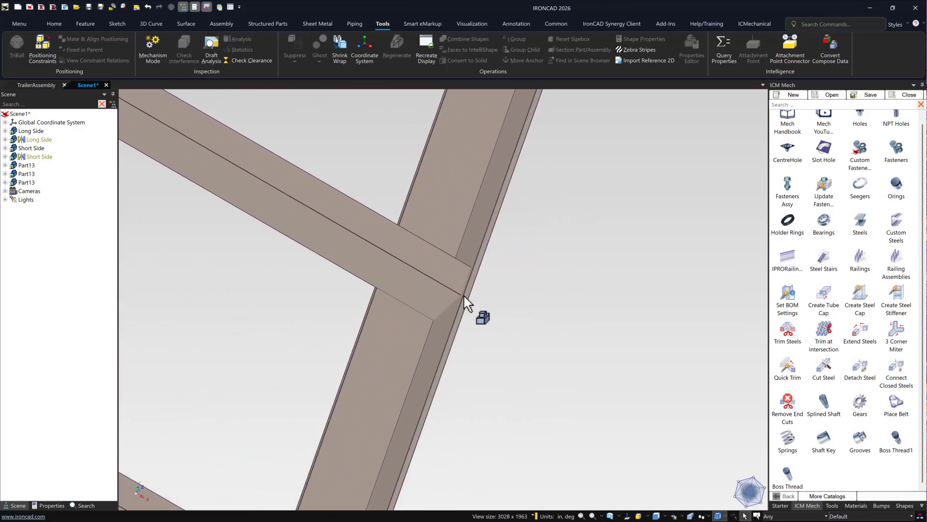
{"action": "scroll", "coordinate": [464, 296], "scroll_direction": "up", "scroll_amount": 1}
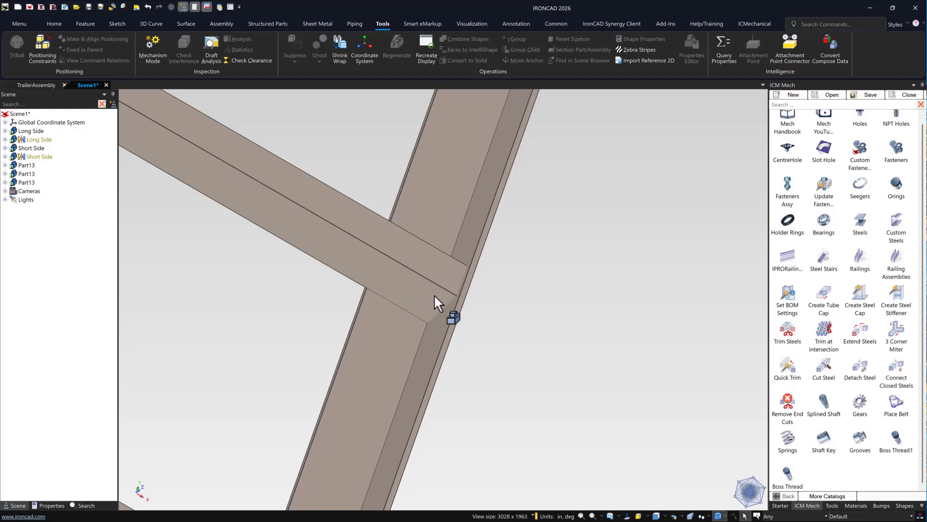
Use Extend Steels to fit one end of the linked channel cross members to the adjoining long side, with the Cut Red option and zero tolerances.
{"action": "scroll", "coordinate": [439, 298], "scroll_direction": "down", "scroll_amount": 3}
{"action": "middle_click_drag", "start_coordinate": [440, 300], "coordinate": [499, 333]}
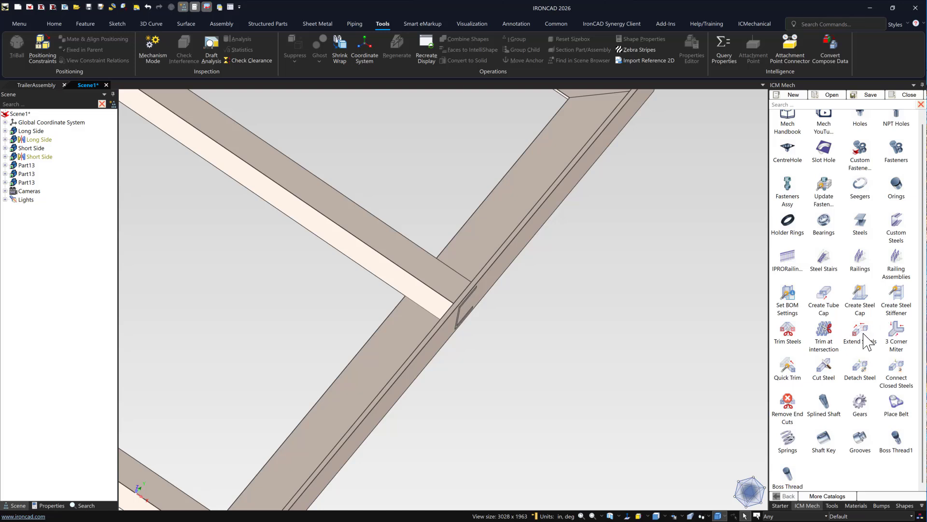
{"action": "left_click_drag", "start_coordinate": [865, 337], "coordinate": [357, 250]}
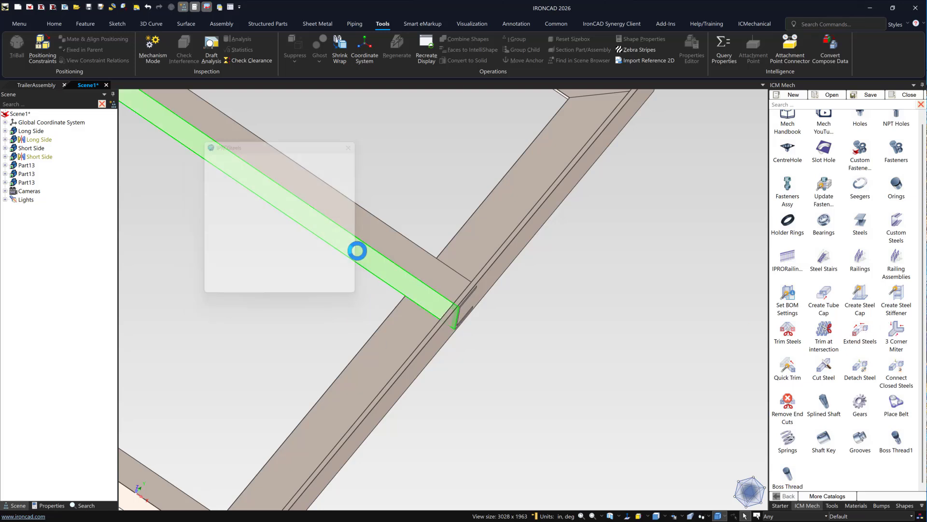
{"action": "left_click", "coordinate": [394, 254]}
{"action": "scroll", "coordinate": [405, 244], "scroll_direction": "down", "scroll_amount": 5}
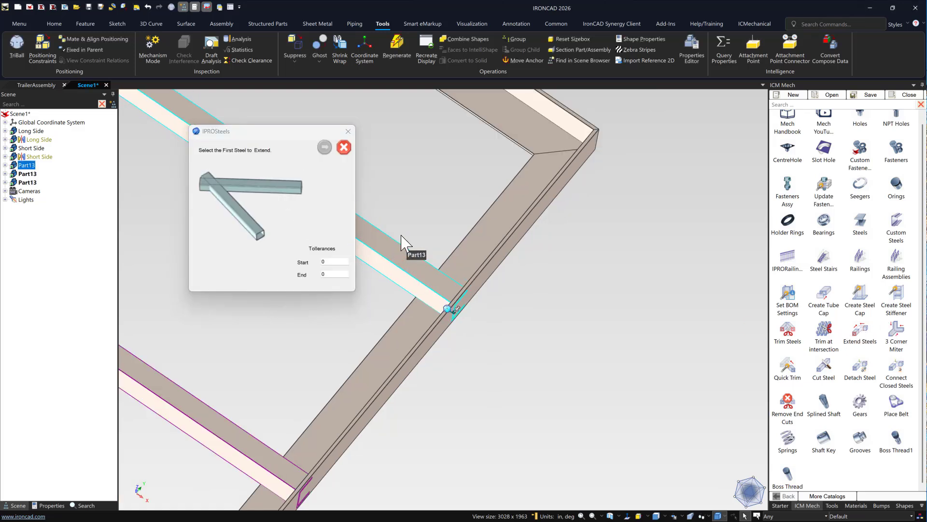
{"action": "left_click_drag", "start_coordinate": [284, 137], "coordinate": [159, 190]}
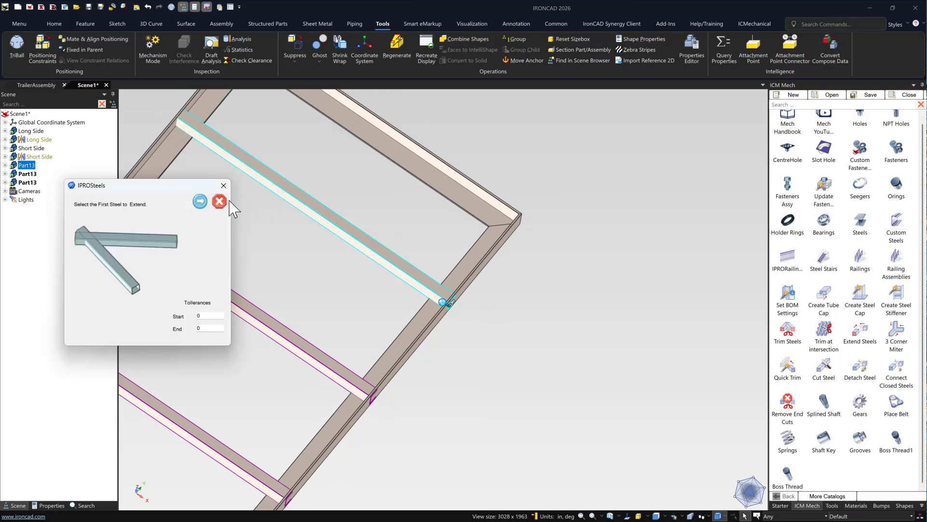
{"action": "left_click", "coordinate": [200, 201]}
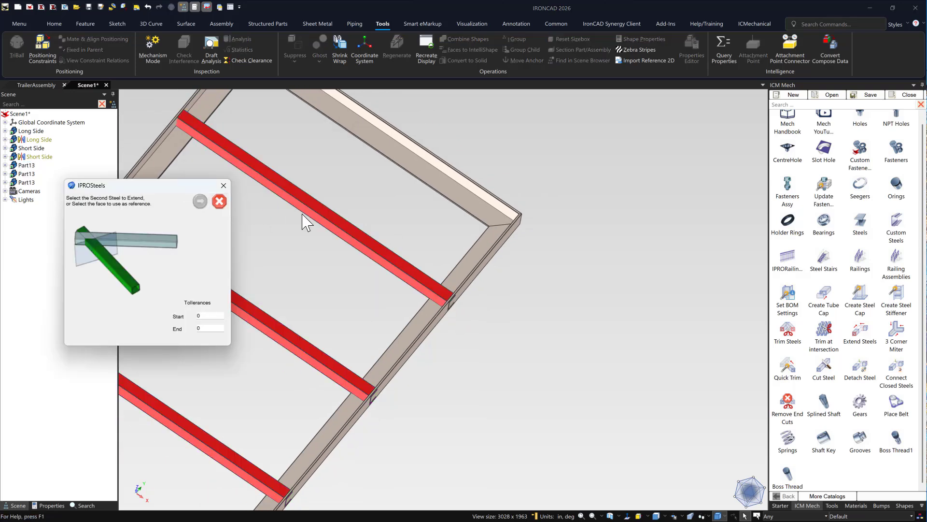
{"action": "left_click", "coordinate": [419, 310]}
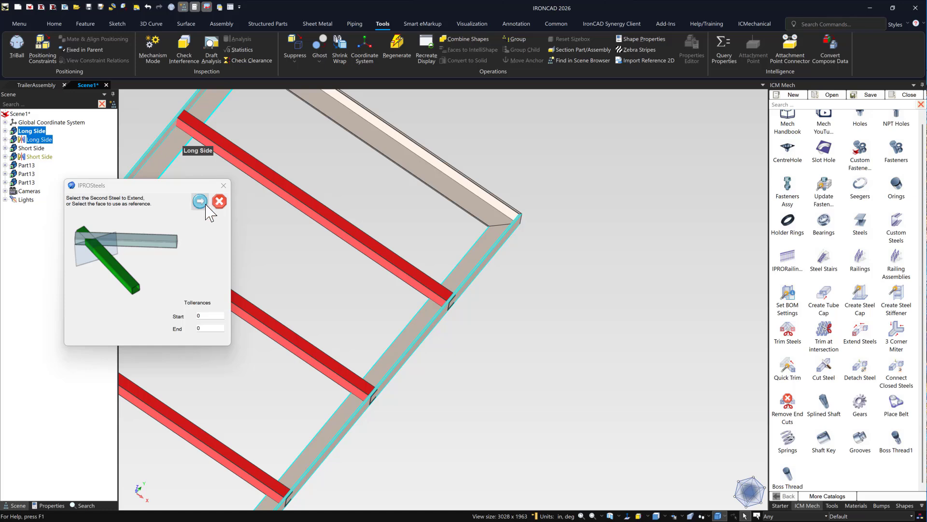
{"action": "left_click", "coordinate": [203, 203]}
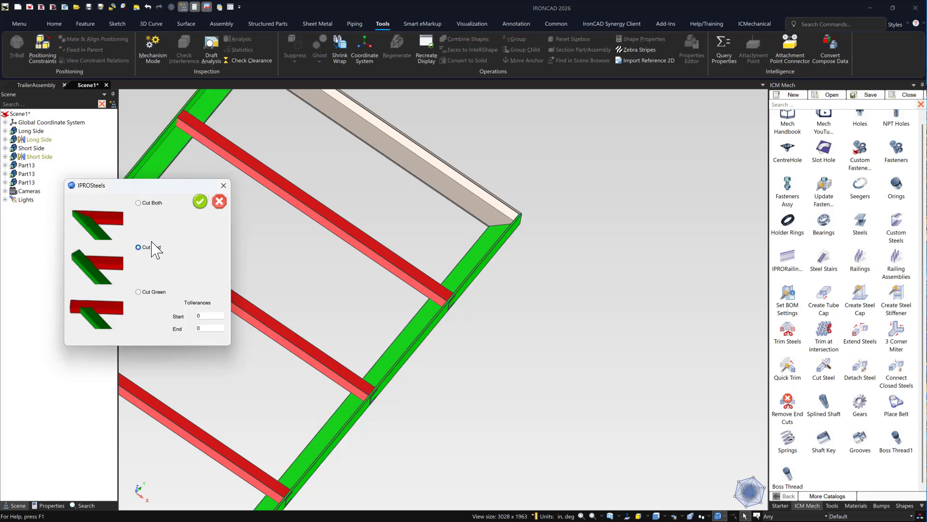
{"action": "left_click", "coordinate": [201, 202]}
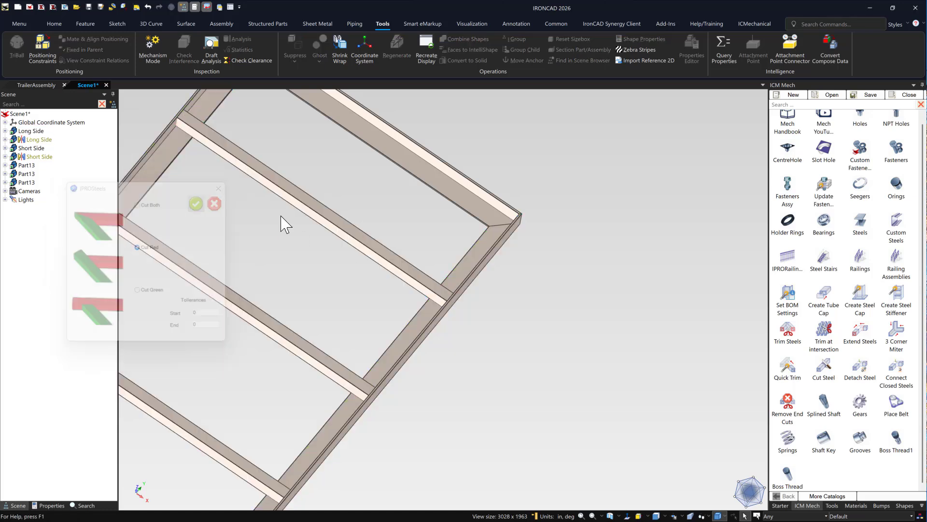
Use Extend Steels to fit the cross members' other ends to the opposite long side, with the Cut Red option and zero tolerances.
{"action": "scroll", "coordinate": [442, 299], "scroll_direction": "up", "scroll_amount": 2}
{"action": "middle_click_drag", "start_coordinate": [442, 298], "coordinate": [310, 198]}
{"action": "scroll", "coordinate": [310, 196], "scroll_direction": "down", "scroll_amount": 4}
{"action": "scroll", "coordinate": [204, 141], "scroll_direction": "up", "scroll_amount": 4}
{"action": "middle_click_drag", "start_coordinate": [204, 140], "coordinate": [371, 246], "text": "shift"}
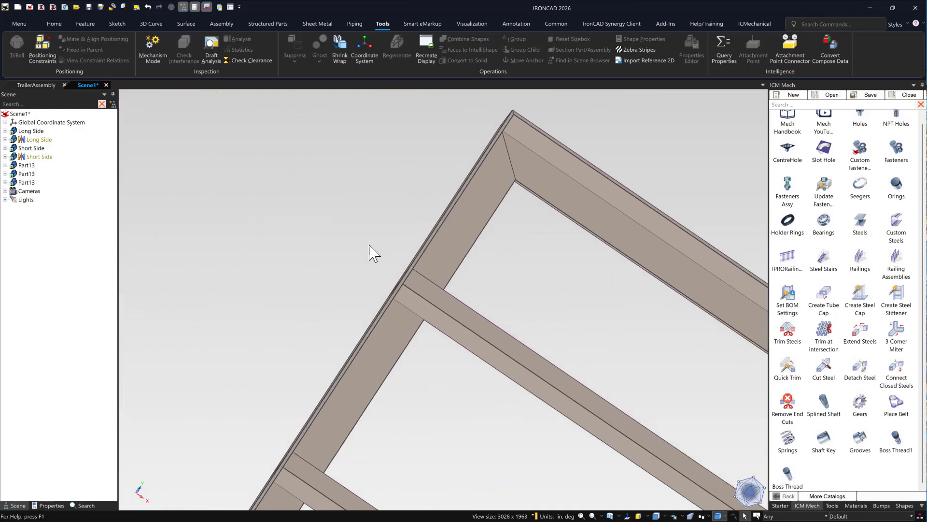
{"action": "scroll", "coordinate": [370, 245], "scroll_direction": "up", "scroll_amount": 3}
{"action": "mouse_move", "coordinate": [477, 326]}
{"action": "middle_mouse_down"}
{"action": "mouse_move", "coordinate": [524, 359]}
{"action": "mouse_move", "coordinate": [440, 321]}
{"action": "mouse_move", "coordinate": [478, 334]}
{"action": "middle_mouse_up"}
{"action": "left_click", "coordinate": [861, 332]}
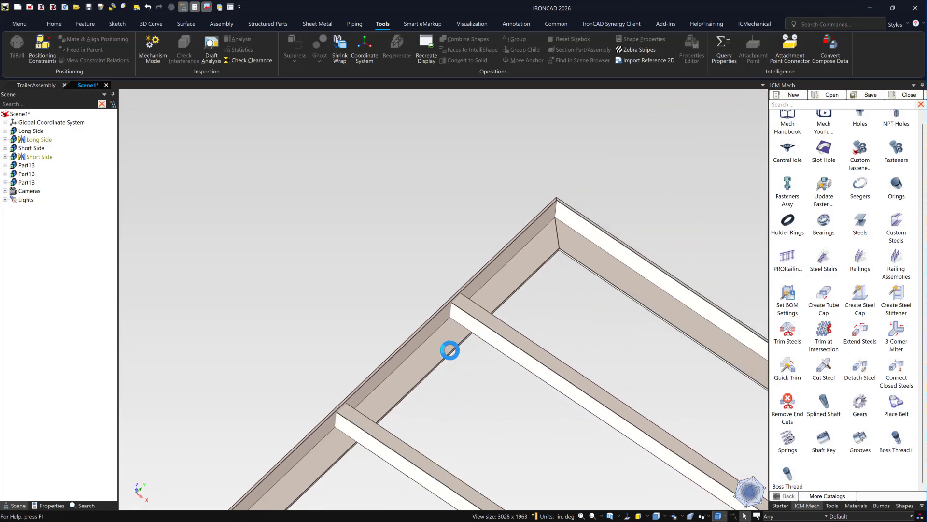
{"action": "left_click", "coordinate": [536, 356]}
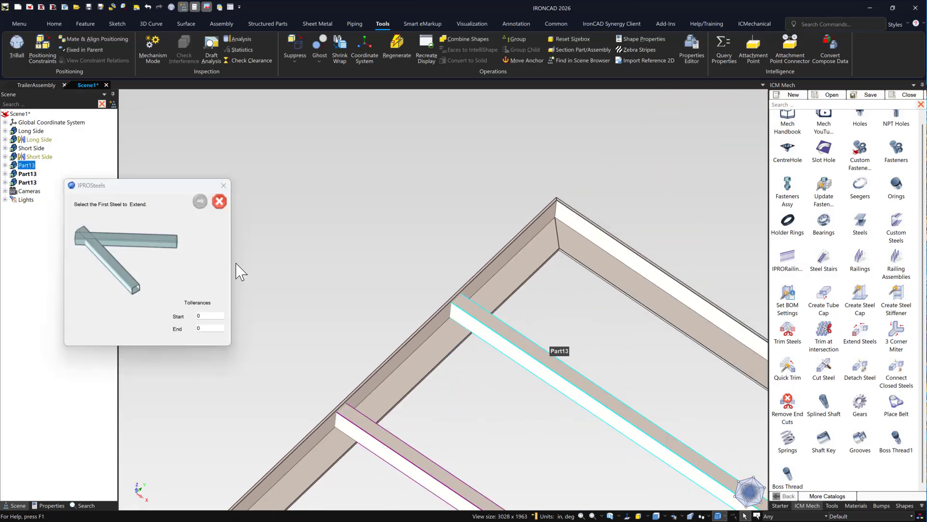
{"action": "left_click", "coordinate": [200, 202]}
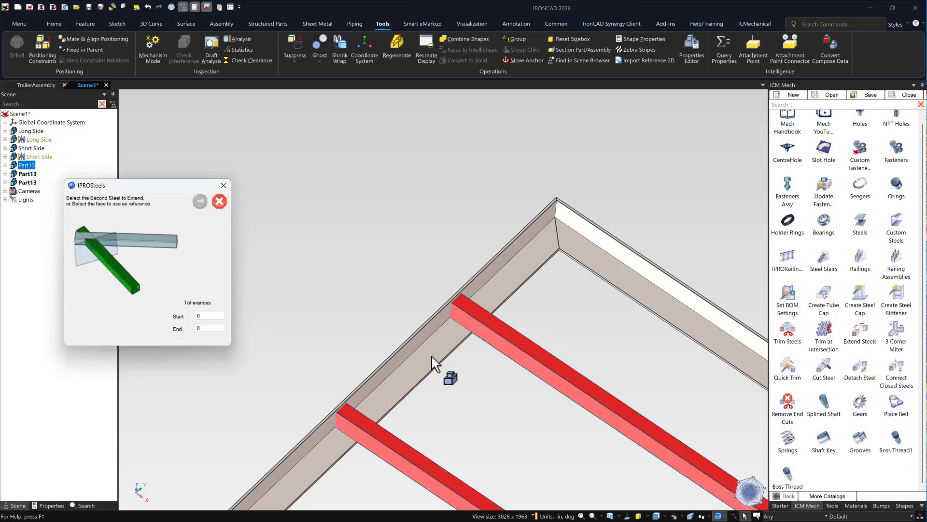
{"action": "left_click", "coordinate": [198, 202]}
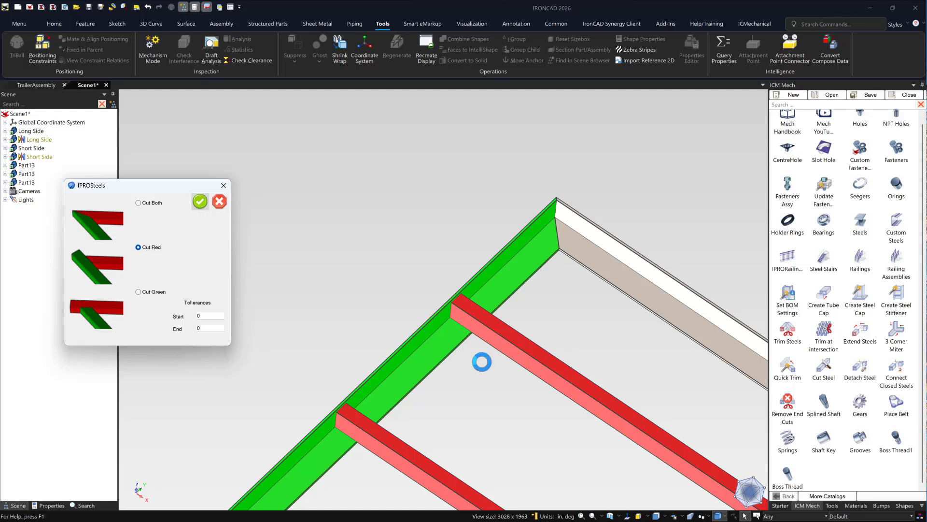
Shorten the overhanging linked channels to about 59.37 in by pulling one channel's free end back to the long side's edge.
{"action": "scroll", "coordinate": [378, 435], "scroll_direction": "up", "scroll_amount": 3}
{"action": "middle_click_drag", "start_coordinate": [401, 425], "coordinate": [511, 356], "text": "shift"}
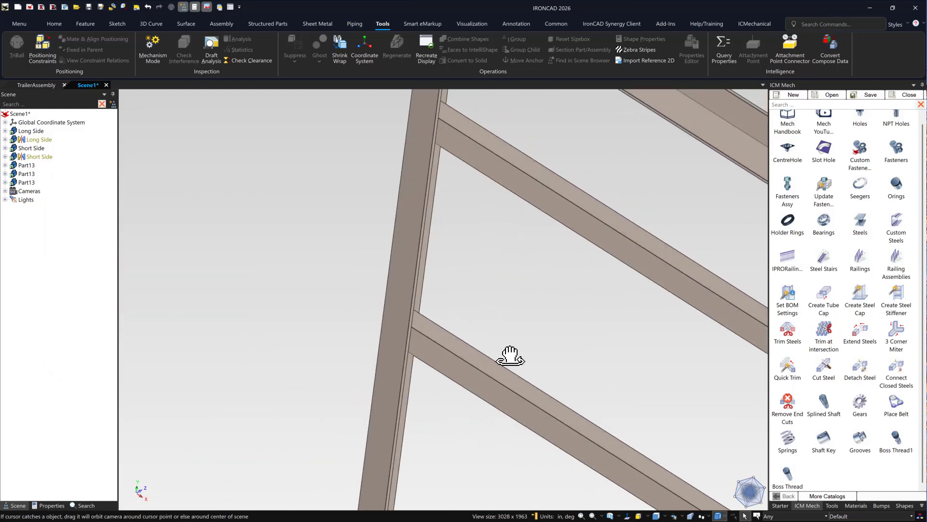
{"action": "scroll", "coordinate": [511, 357], "scroll_direction": "down", "scroll_amount": 5}
{"action": "middle_click_drag", "start_coordinate": [545, 445], "coordinate": [513, 378]}
{"action": "scroll", "coordinate": [534, 428], "scroll_direction": "up", "scroll_amount": 3}
{"action": "scroll", "coordinate": [500, 336], "scroll_direction": "up", "scroll_amount": 3}
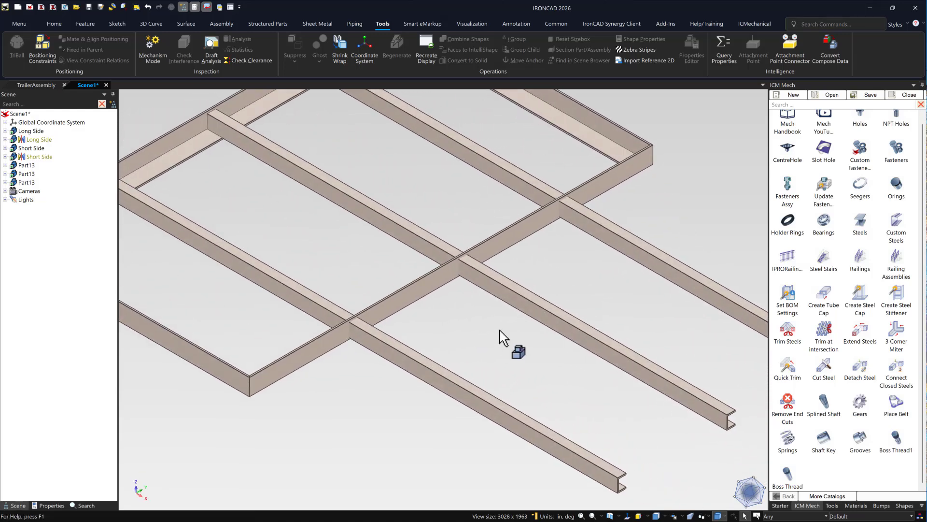
{"action": "scroll", "coordinate": [500, 336], "scroll_direction": "down", "scroll_amount": 5}
{"action": "left_click", "coordinate": [573, 290]}
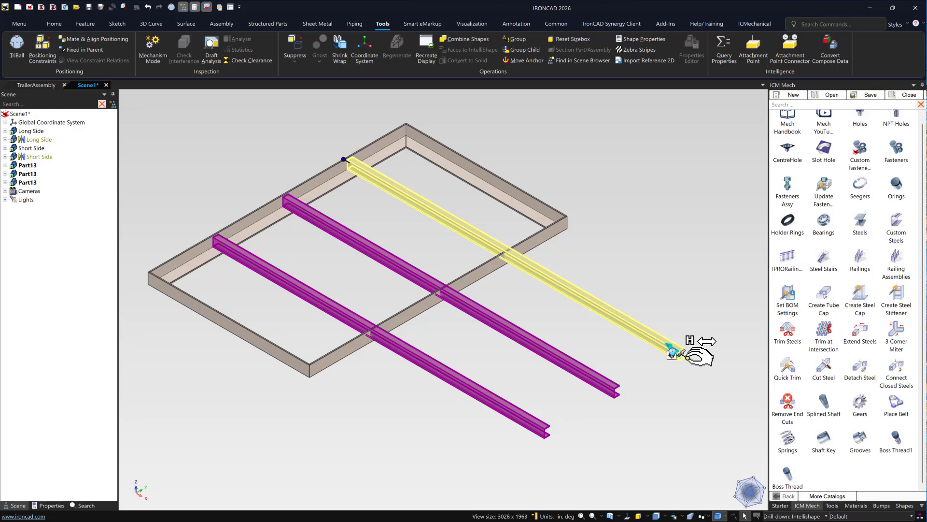
{"action": "left_click_drag", "start_coordinate": [696, 352], "coordinate": [601, 308]}
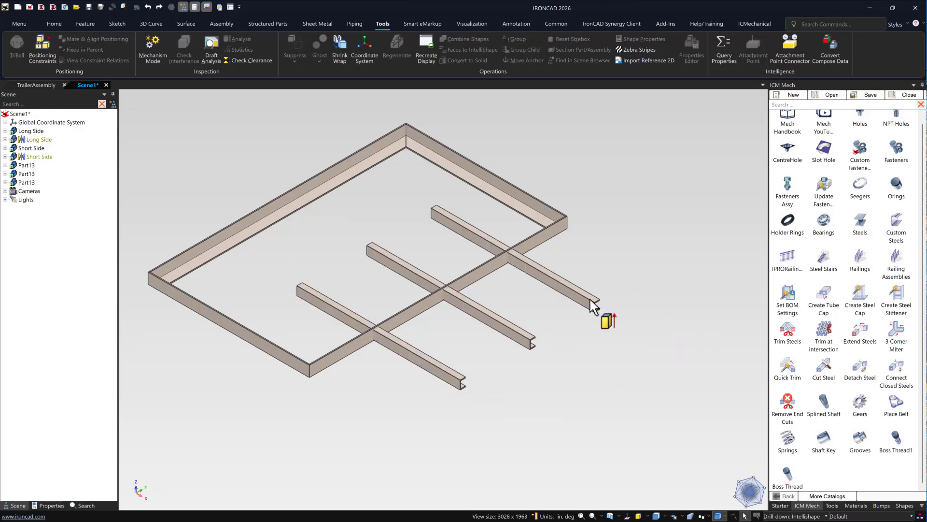
{"action": "key", "text": "ctrl+z"}
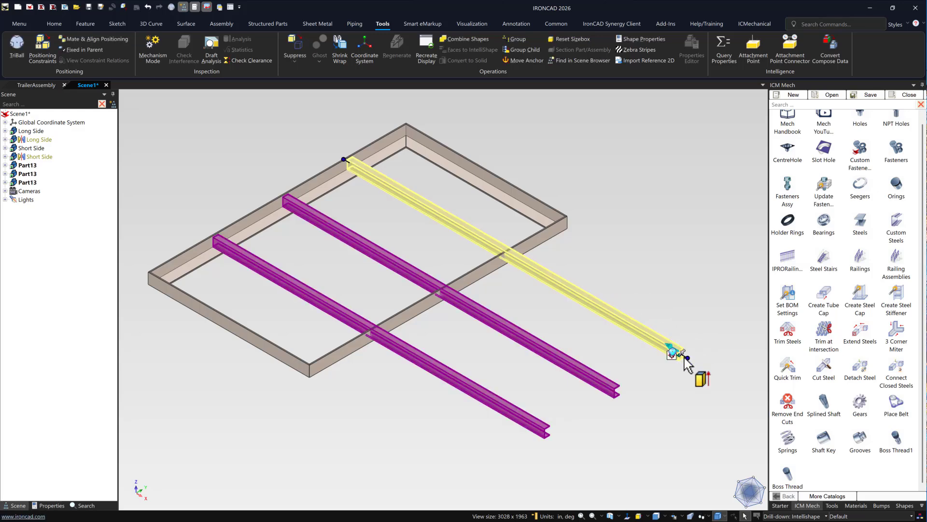
{"action": "left_click_drag", "start_coordinate": [686, 350], "coordinate": [503, 250]}
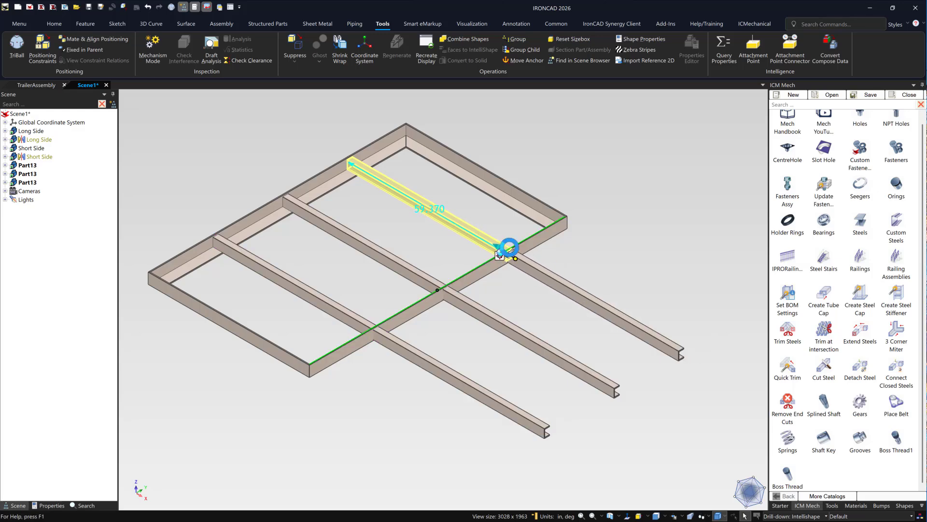
Adjust the channel's shortened end so it meets the vertical leg of the long side, and check the whole frame.
{"action": "scroll", "coordinate": [436, 293], "scroll_direction": "up", "scroll_amount": 4}
{"action": "middle_click_drag", "start_coordinate": [435, 293], "coordinate": [393, 265]}
{"action": "left_click", "coordinate": [419, 284]}
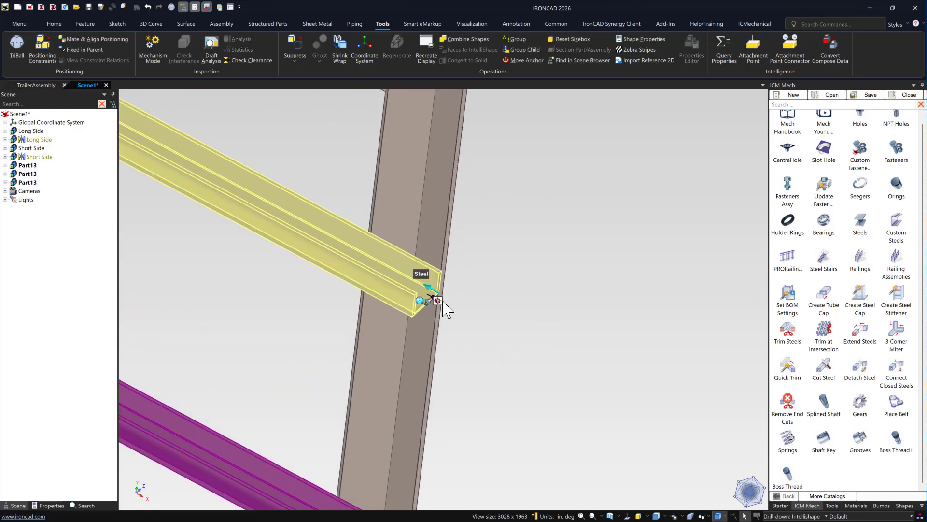
{"action": "left_click_drag", "start_coordinate": [434, 296], "coordinate": [480, 240]}
{"action": "scroll", "coordinate": [480, 289], "scroll_direction": "down", "scroll_amount": 8}
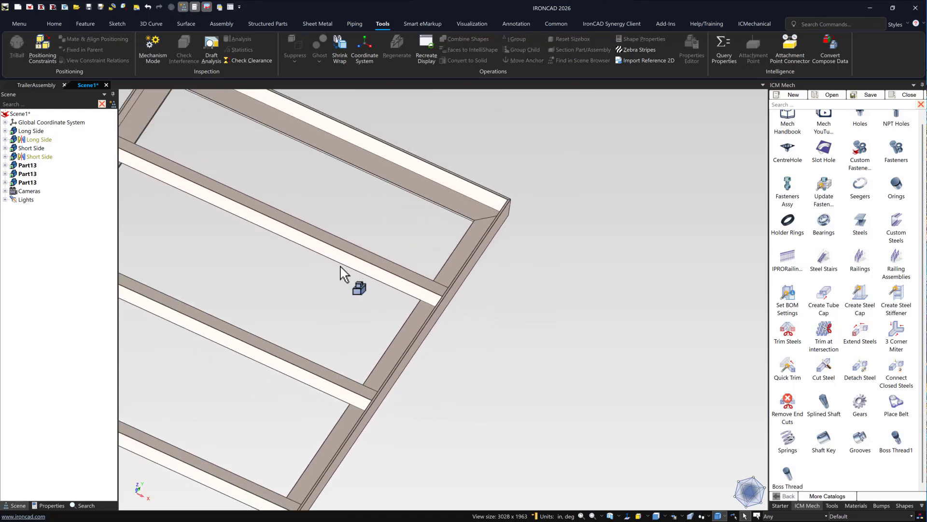
{"action": "middle_click_drag", "start_coordinate": [323, 268], "coordinate": [395, 322]}
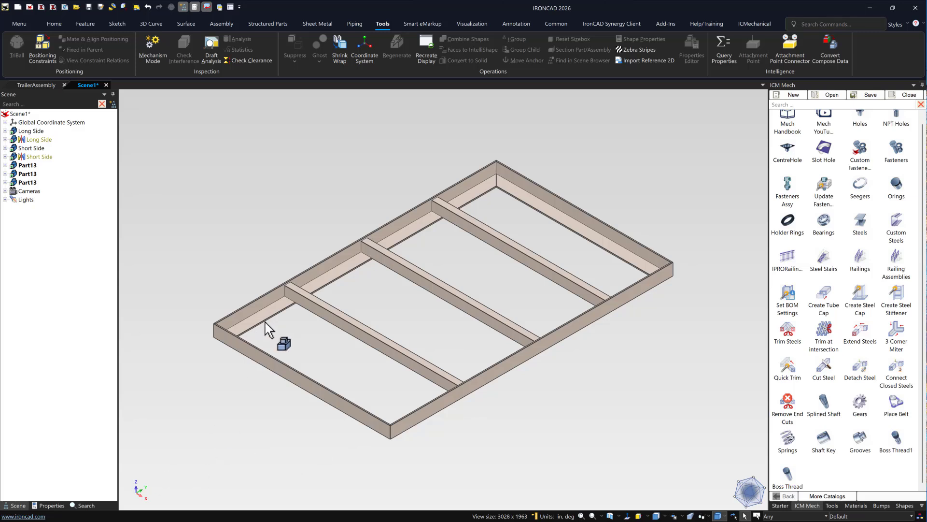
{"action": "scroll", "coordinate": [298, 438], "scroll_direction": "down", "scroll_amount": 1}
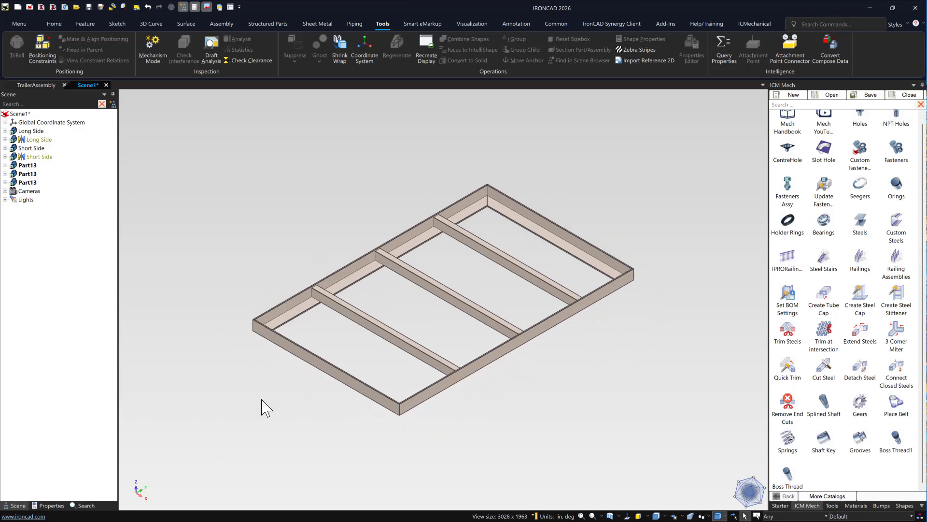
Rename the linked channel cross members as Frame Support and clear the selection.
{"action": "double_click", "coordinate": [31, 167]}
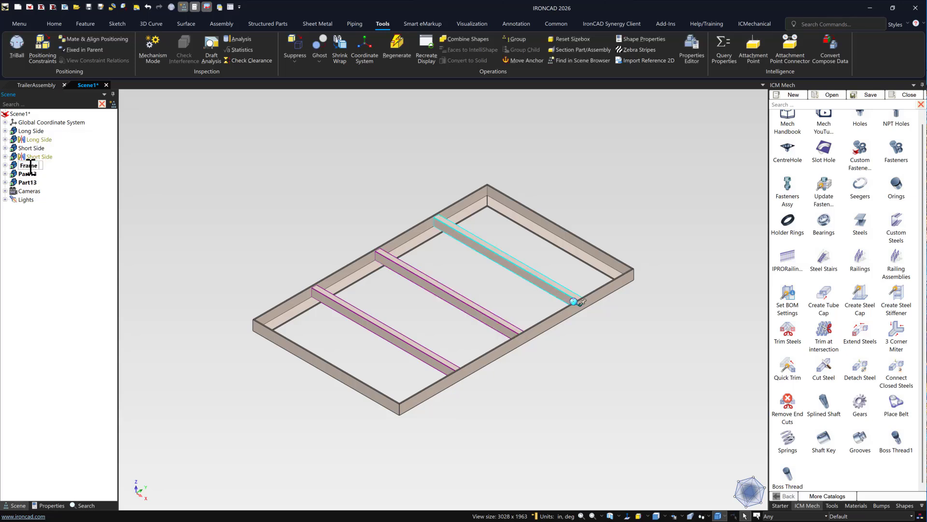
{"action": "type", "text": "Frame Support"}
{"action": "key", "text": "Return"}
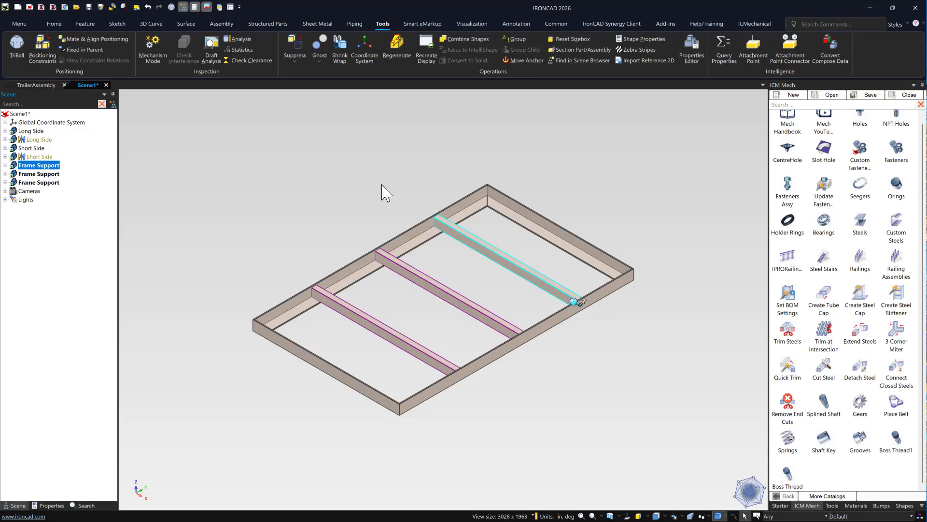
{"action": "left_click", "coordinate": [277, 216]}
Place a new steel on the long side within the end bay and change its profile to a UPE80 channel.
{"action": "scroll", "coordinate": [338, 355], "scroll_direction": "up", "scroll_amount": 3}
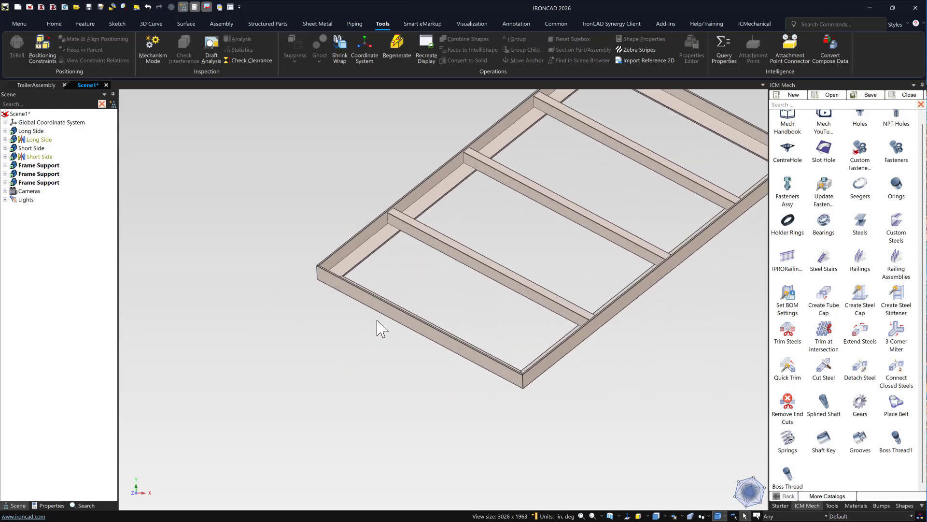
{"action": "key", "text": "t"}
{"action": "scroll", "coordinate": [521, 369], "scroll_direction": "down", "scroll_amount": 1}
{"action": "scroll", "coordinate": [529, 380], "scroll_direction": "up", "scroll_amount": 2}
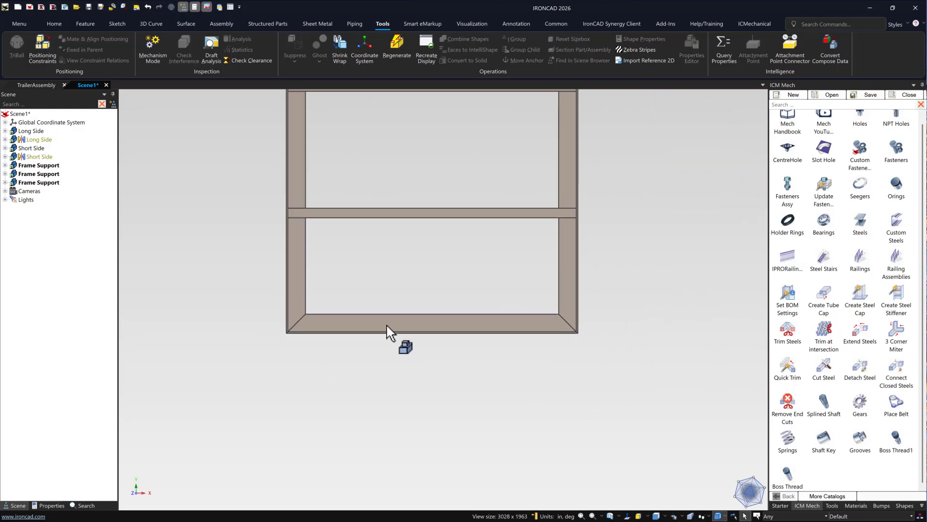
{"action": "middle_click_drag", "start_coordinate": [388, 332], "coordinate": [344, 263]}
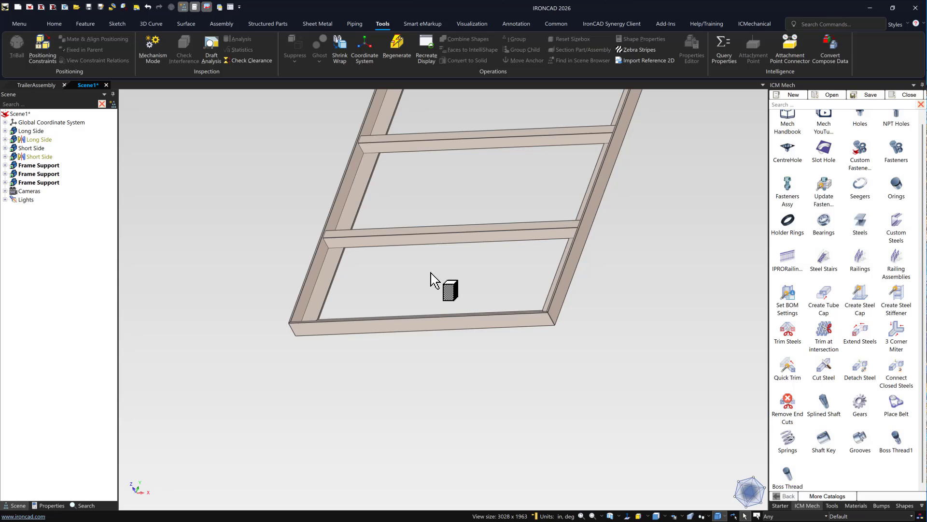
{"action": "left_click_drag", "start_coordinate": [431, 273], "coordinate": [325, 264]}
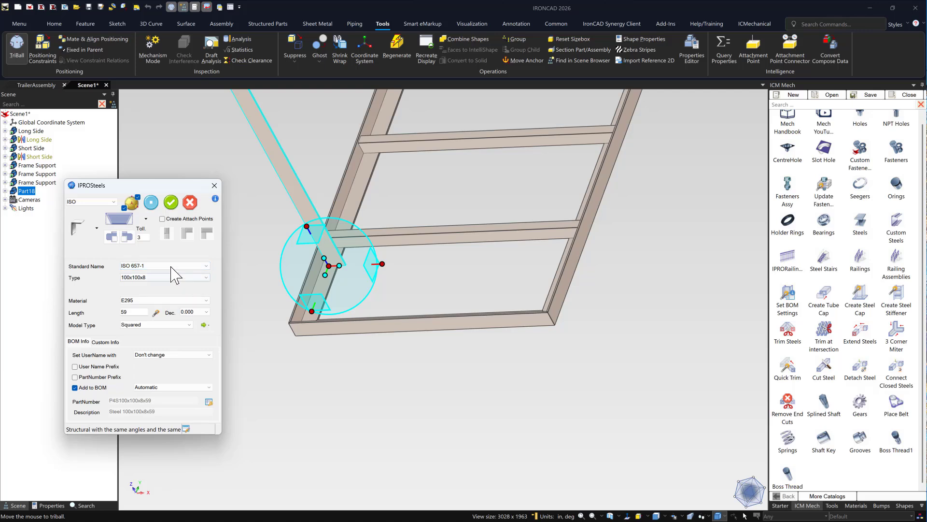
{"action": "left_click", "coordinate": [97, 229]}
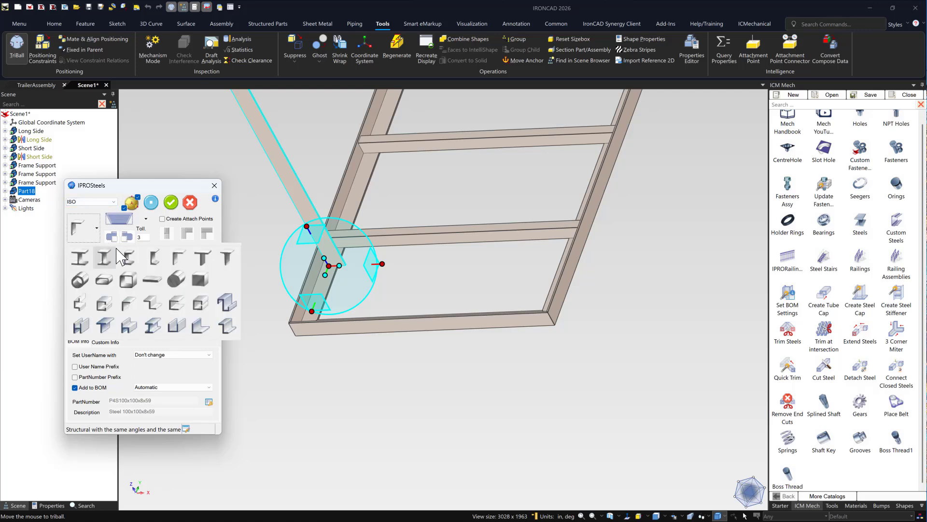
{"action": "left_click", "coordinate": [129, 261]}
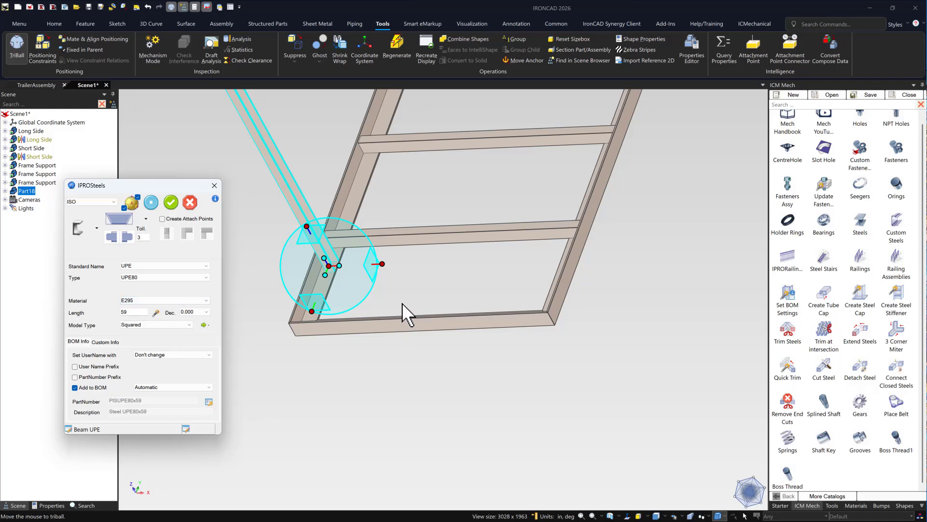
Rotate the new UPE80 channel 90° with the TriBall so it lies horizontally, parallel to the frame's long sides.
{"action": "left_click", "coordinate": [410, 290]}
{"action": "key", "text": "Home"}
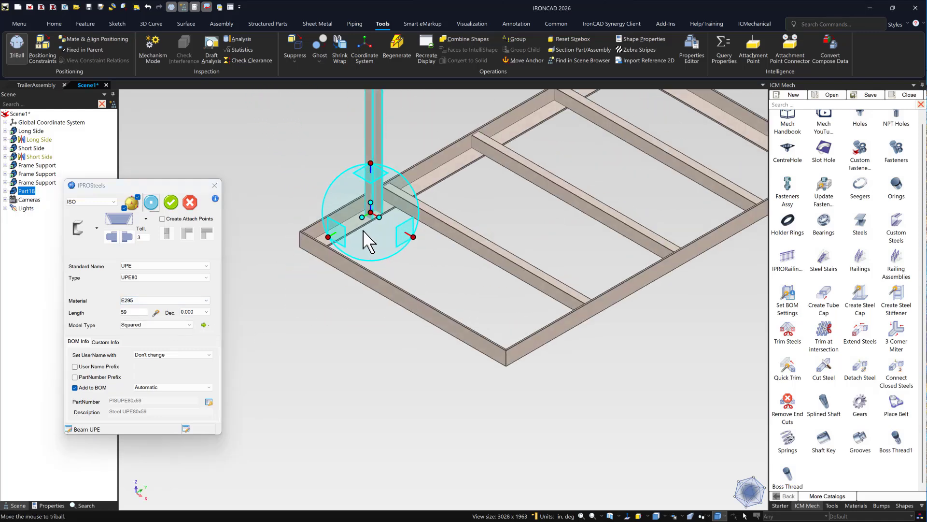
{"action": "left_click", "coordinate": [411, 236]}
{"action": "left_click_drag", "start_coordinate": [354, 207], "coordinate": [352, 232]}
{"action": "key", "text": "Return"}
{"action": "scroll", "coordinate": [373, 236], "scroll_direction": "up", "scroll_amount": 3}
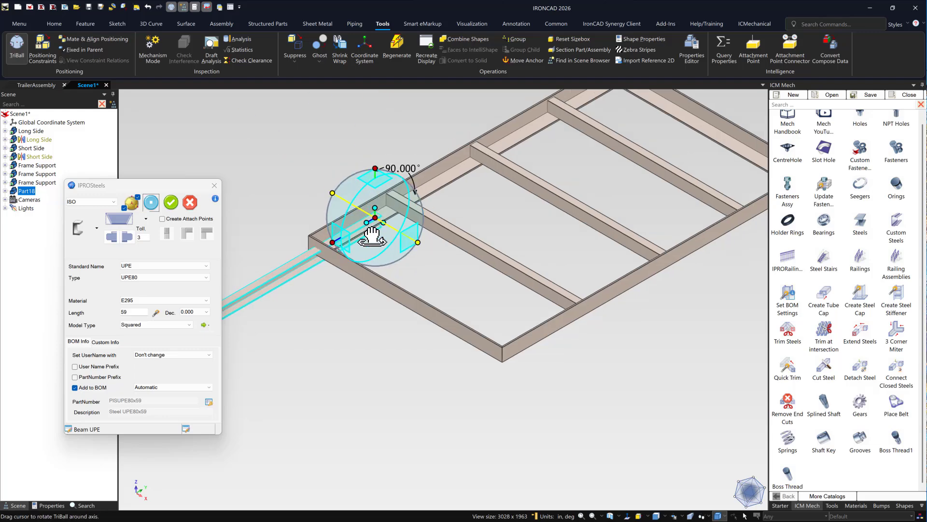
{"action": "scroll", "coordinate": [445, 253], "scroll_direction": "up", "scroll_amount": 1}
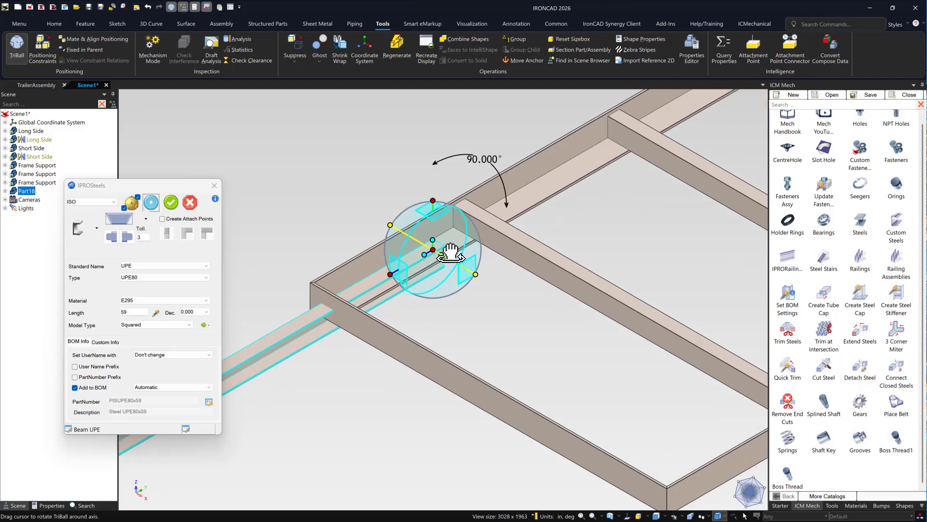
{"action": "scroll", "coordinate": [447, 275], "scroll_direction": "up", "scroll_amount": 2}
{"action": "scroll", "coordinate": [425, 292], "scroll_direction": "up", "scroll_amount": 1}
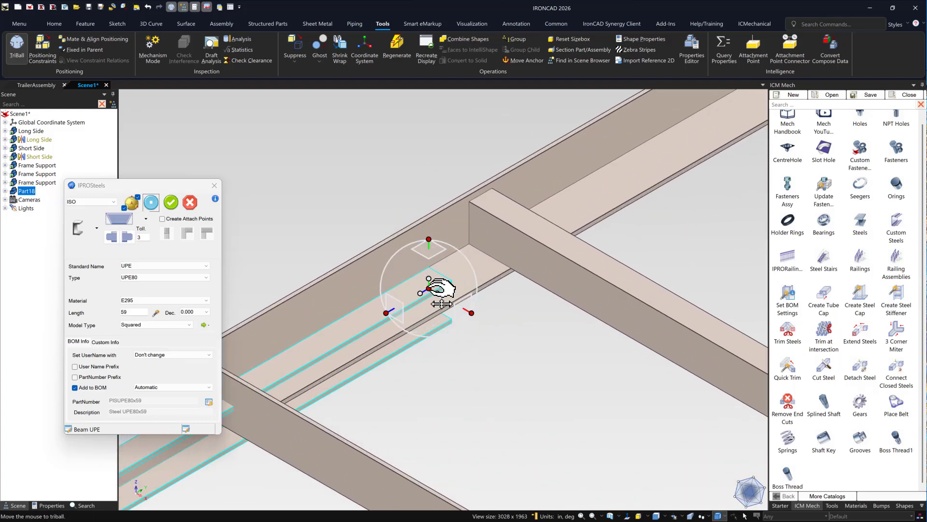
Reposition only the TriBall onto the outer end corner of the UPE80 channel, on the side facing the long side's vertical leg.
{"action": "left_click_drag", "start_coordinate": [441, 289], "coordinate": [463, 325]}
{"action": "left_click_drag", "start_coordinate": [462, 323], "coordinate": [452, 297]}
{"action": "scroll", "coordinate": [452, 297], "scroll_direction": "up", "scroll_amount": 4}
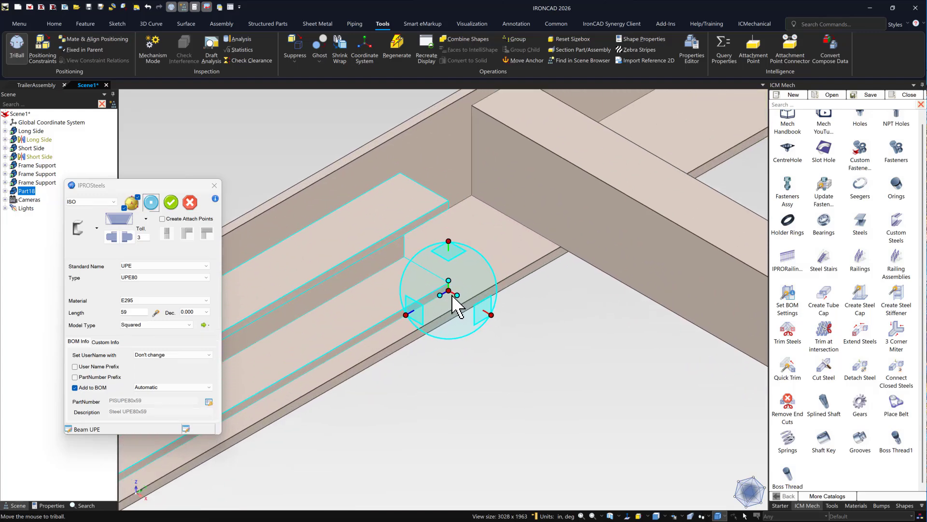
{"action": "left_click", "coordinate": [449, 241]}
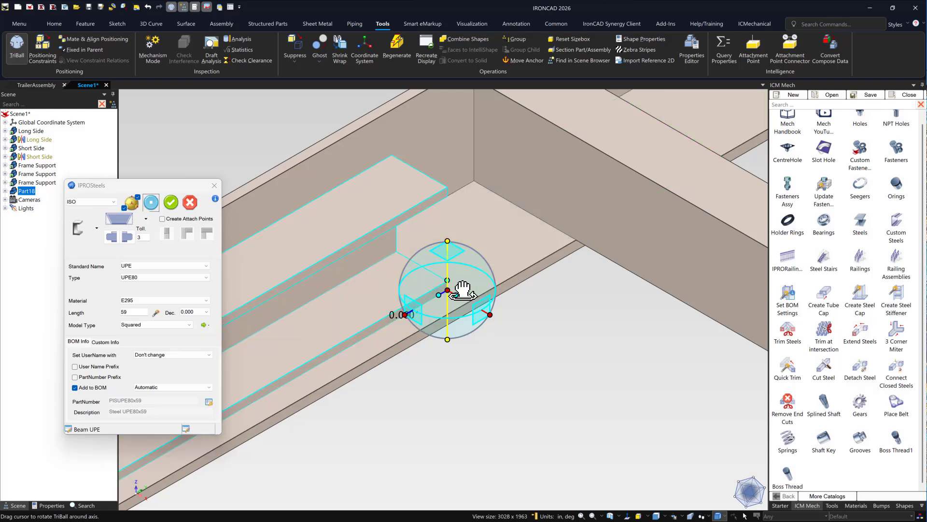
{"action": "scroll", "coordinate": [439, 330], "scroll_direction": "down", "scroll_amount": 3}
{"action": "key", "text": "F7"}
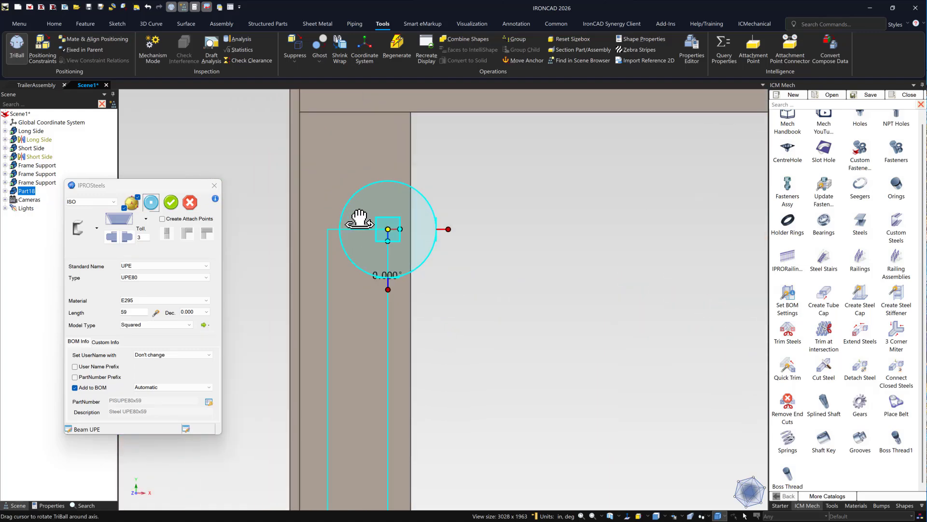
{"action": "key", "text": "space"}
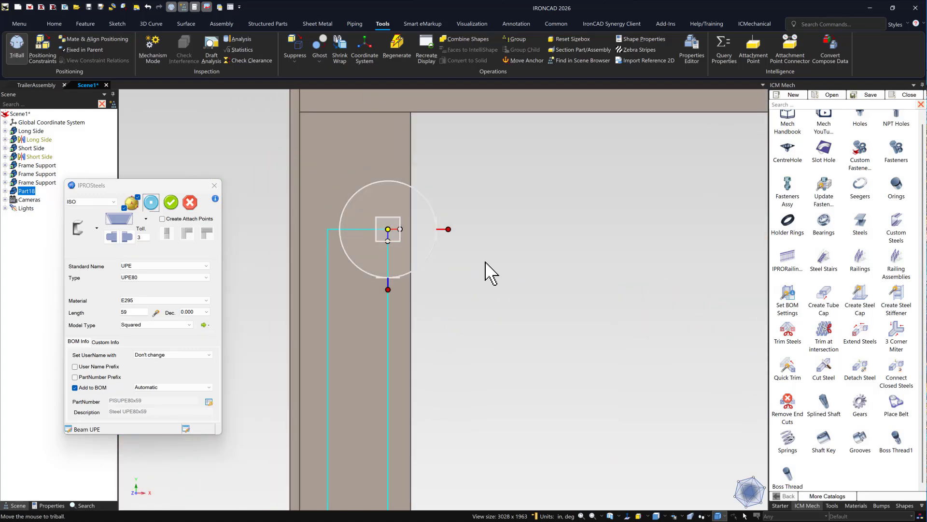
{"action": "left_click_drag", "start_coordinate": [388, 229], "coordinate": [343, 232]}
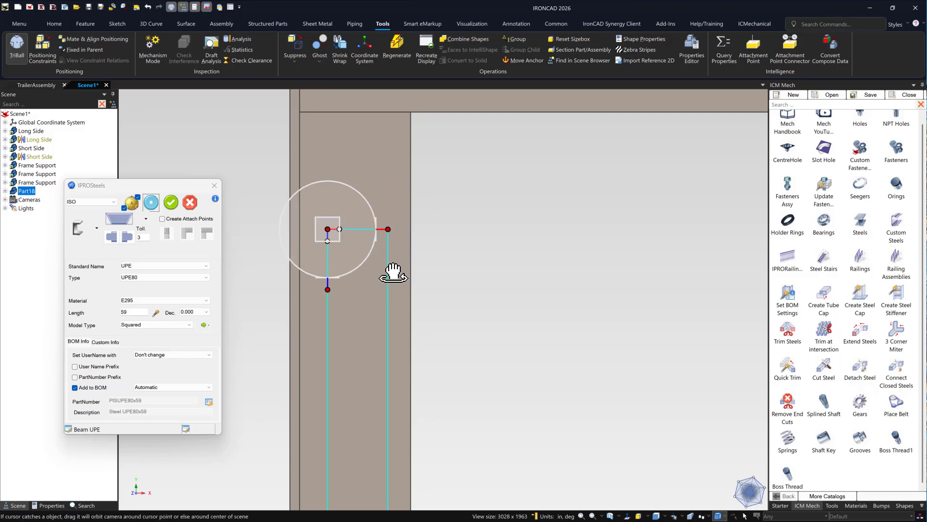
{"action": "middle_click_drag", "start_coordinate": [393, 273], "coordinate": [352, 234]}
{"action": "scroll", "coordinate": [349, 223], "scroll_direction": "up", "scroll_amount": 2}
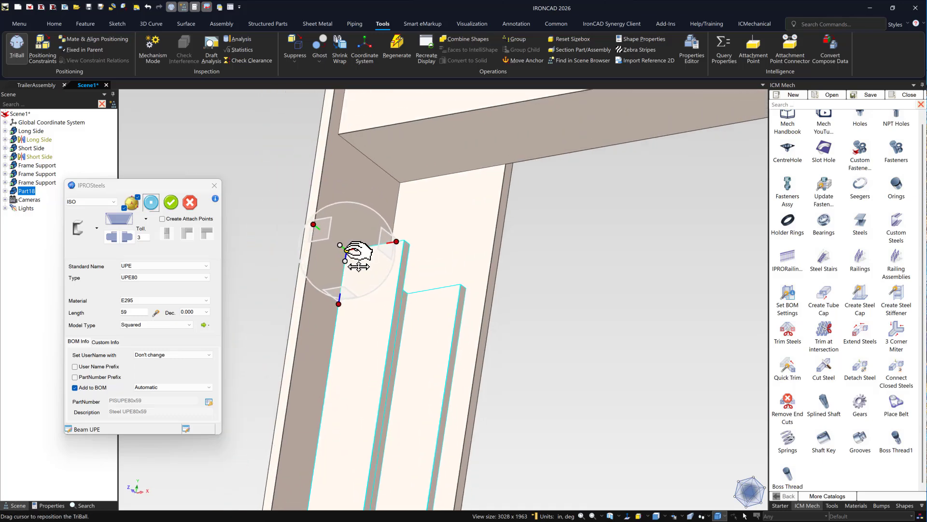
Move the channel against the long side's vertical leg and set its end 3.5 in from the face of the neighbouring cross member.
{"action": "key", "text": "space"}
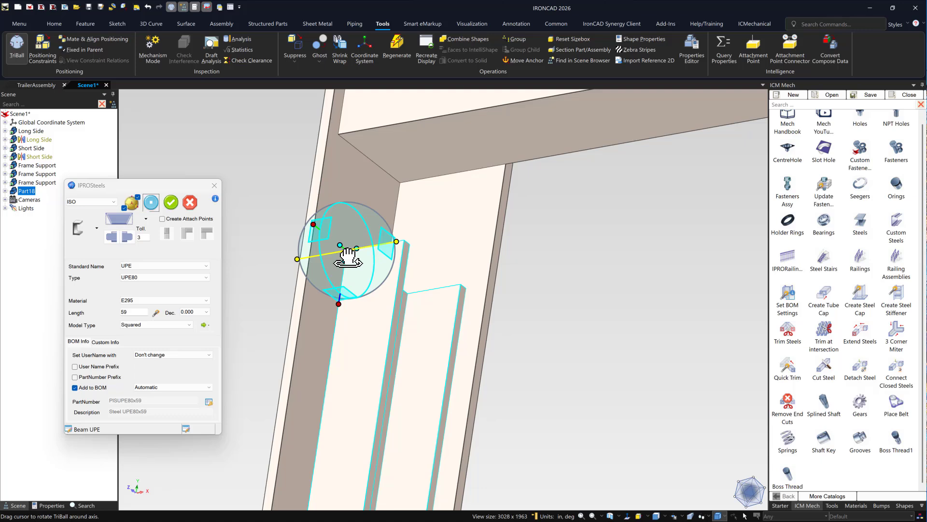
{"action": "left_click_drag", "start_coordinate": [356, 258], "coordinate": [330, 260]}
{"action": "middle_click_drag", "start_coordinate": [324, 260], "coordinate": [353, 256], "text": "shift"}
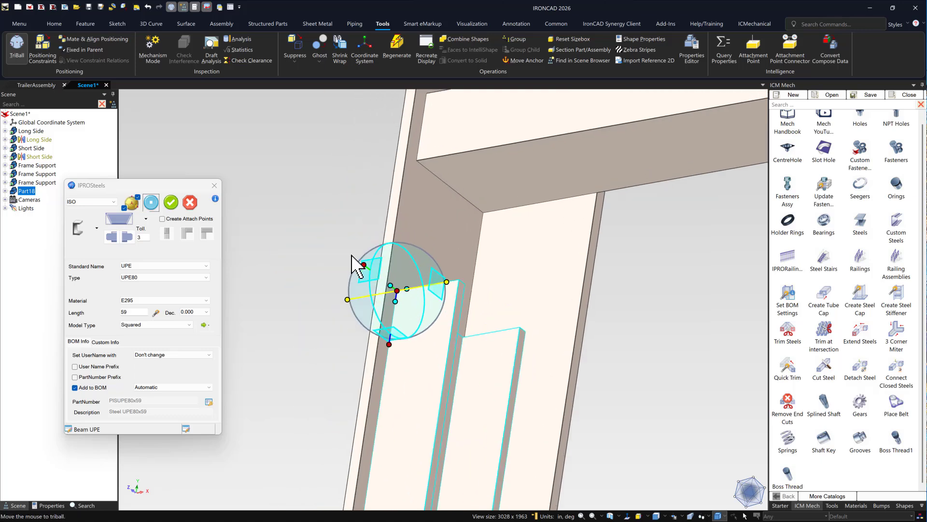
{"action": "right_click", "coordinate": [390, 344]}
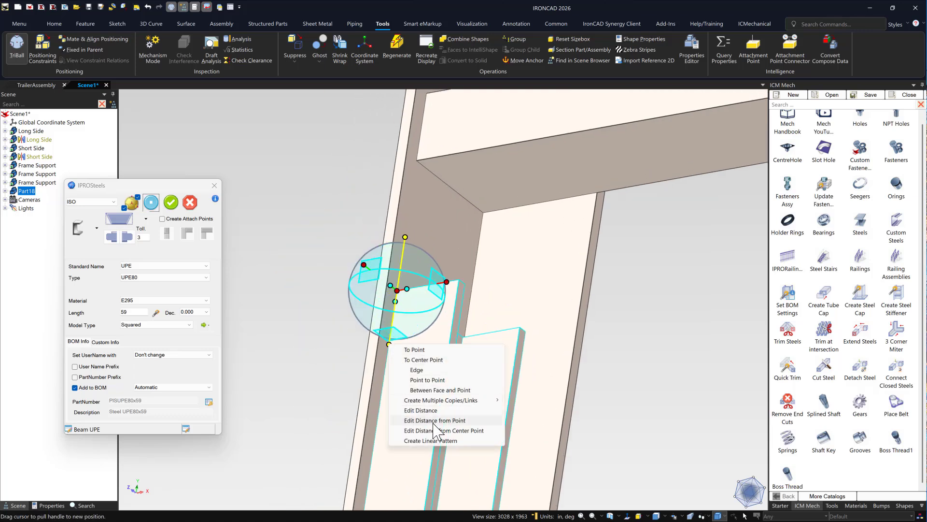
{"action": "left_click", "coordinate": [437, 422]}
{"action": "left_click", "coordinate": [466, 179]}
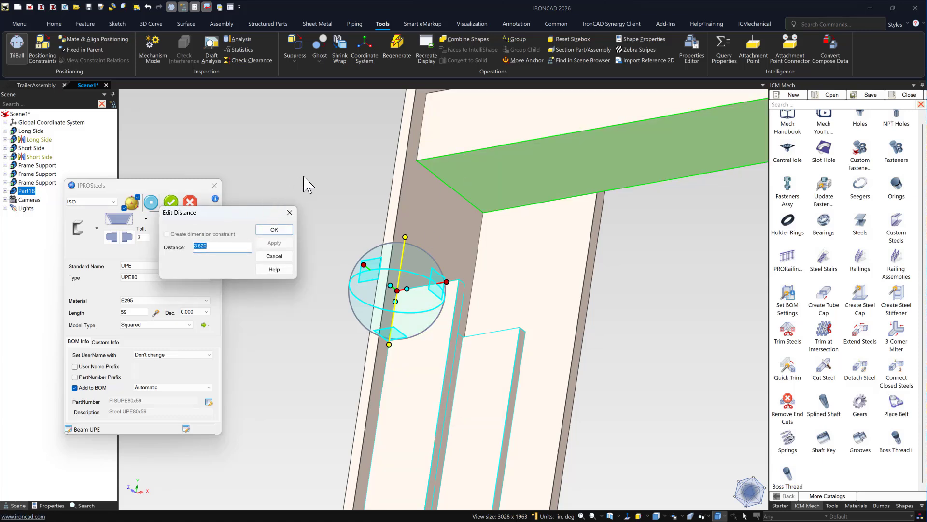
{"action": "left_click_drag", "start_coordinate": [276, 209], "coordinate": [370, 147]}
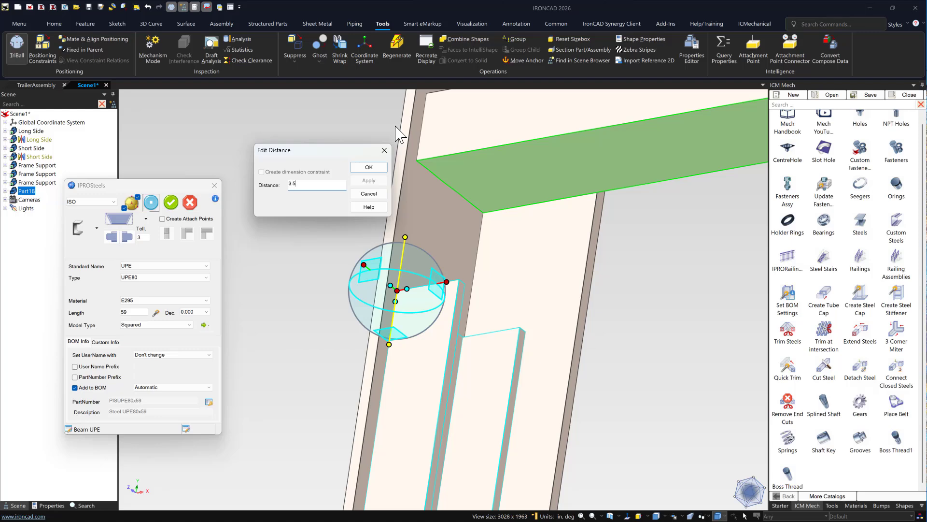
{"action": "key", "text": "Return"}
Accept the UPE80 steel and rotate it about the vertical axis so it runs diagonally past the short side toward the frame's centreline.
{"action": "middle_click_drag", "start_coordinate": [658, 332], "coordinate": [563, 333]}
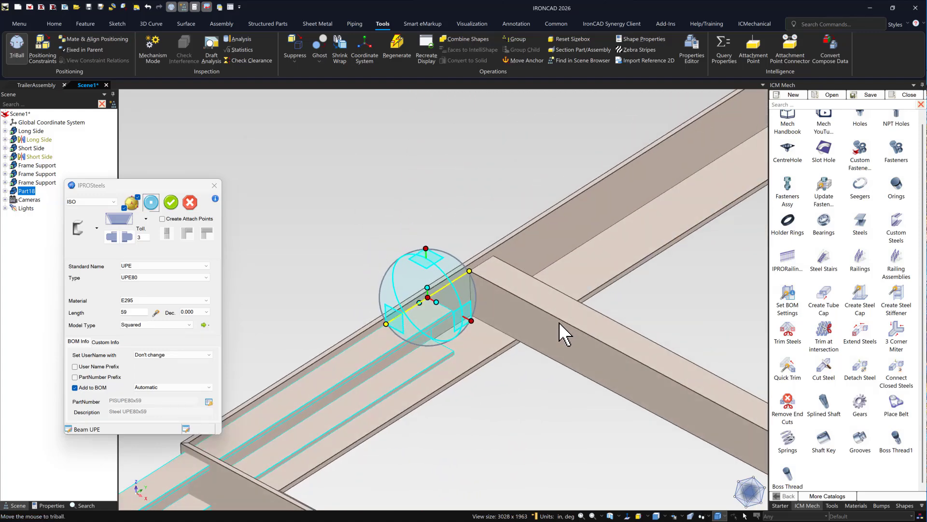
{"action": "scroll", "coordinate": [541, 353], "scroll_direction": "down", "scroll_amount": 4}
{"action": "key", "text": "t"}
{"action": "scroll", "coordinate": [538, 381], "scroll_direction": "down", "scroll_amount": 6}
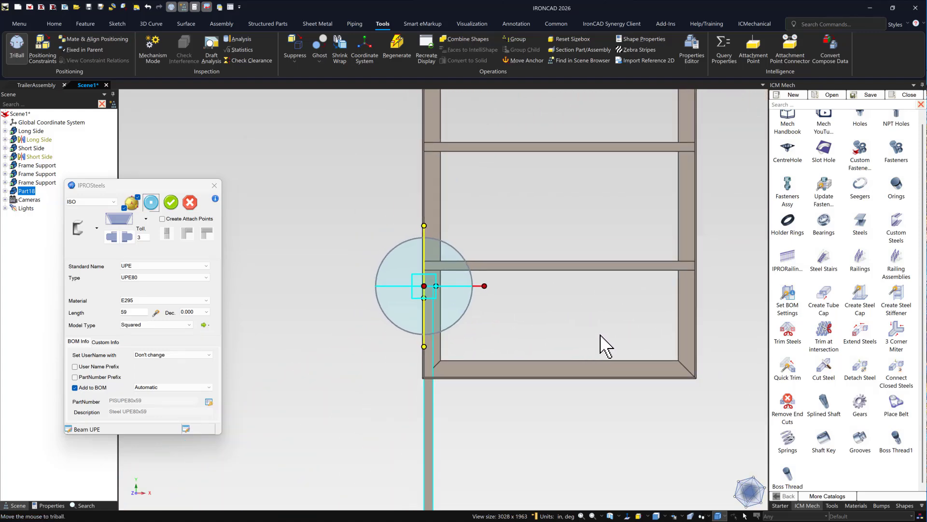
{"action": "scroll", "coordinate": [600, 334], "scroll_direction": "down", "scroll_amount": 4}
{"action": "scroll", "coordinate": [440, 343], "scroll_direction": "up", "scroll_amount": 2}
{"action": "scroll", "coordinate": [416, 290], "scroll_direction": "up", "scroll_amount": 2}
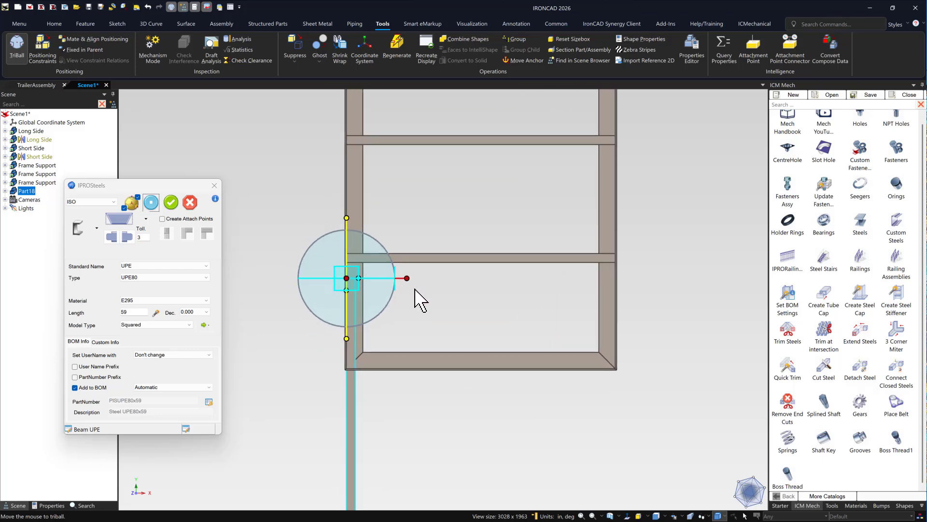
{"action": "scroll", "coordinate": [463, 306], "scroll_direction": "down", "scroll_amount": 2}
{"action": "middle_click_drag", "start_coordinate": [448, 301], "coordinate": [426, 263]}
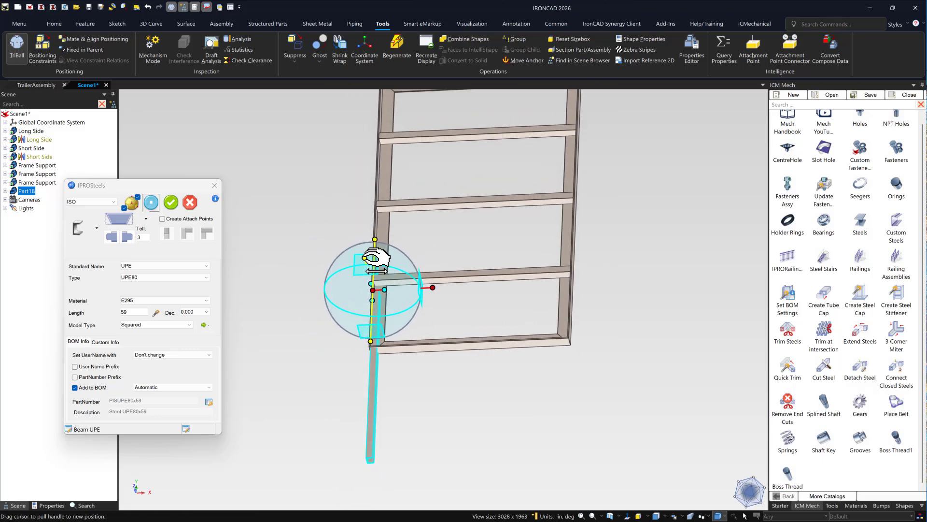
{"action": "left_click", "coordinate": [365, 257]}
{"action": "left_click", "coordinate": [173, 203]}
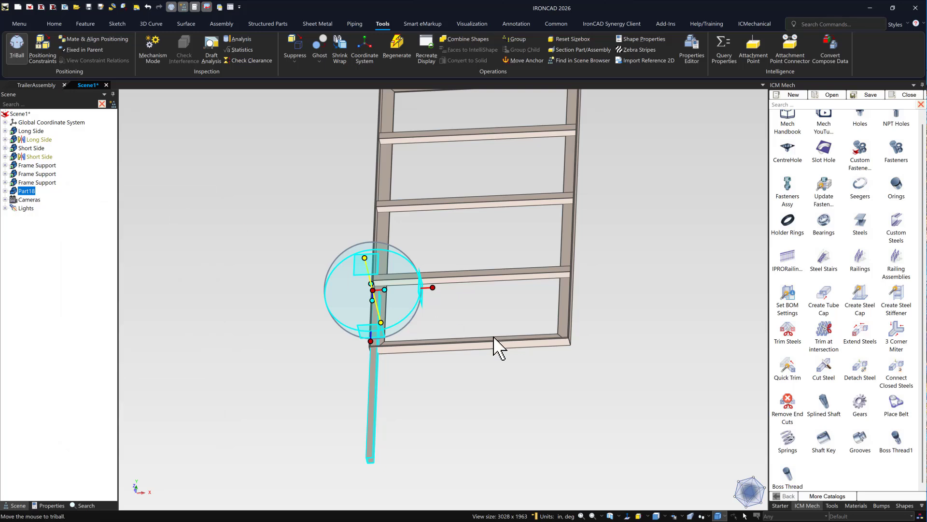
{"action": "mouse_move", "coordinate": [403, 320]}
{"action": "left_mouse_down"}
{"action": "mouse_move", "coordinate": [414, 325]}
{"action": "mouse_move", "coordinate": [418, 311]}
{"action": "left_mouse_up"}
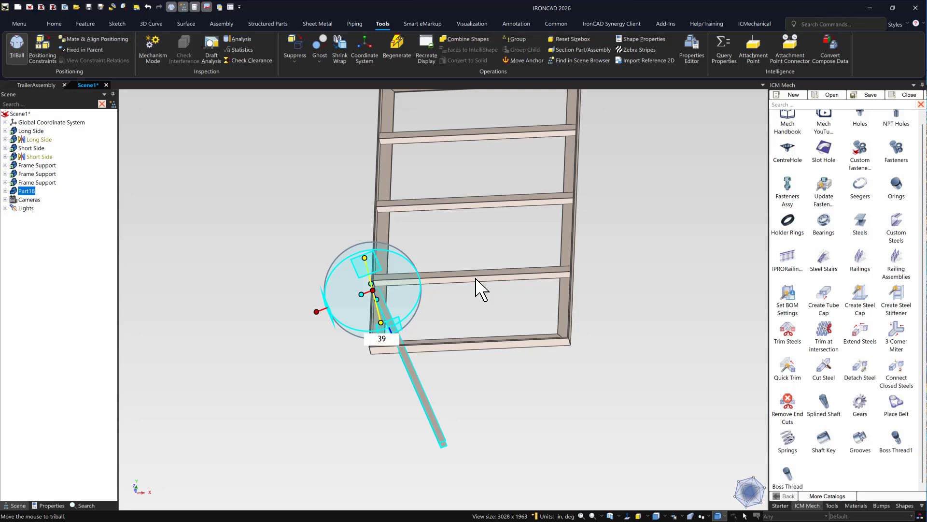
{"action": "key", "text": "Return"}
{"action": "left_click", "coordinate": [477, 308]}
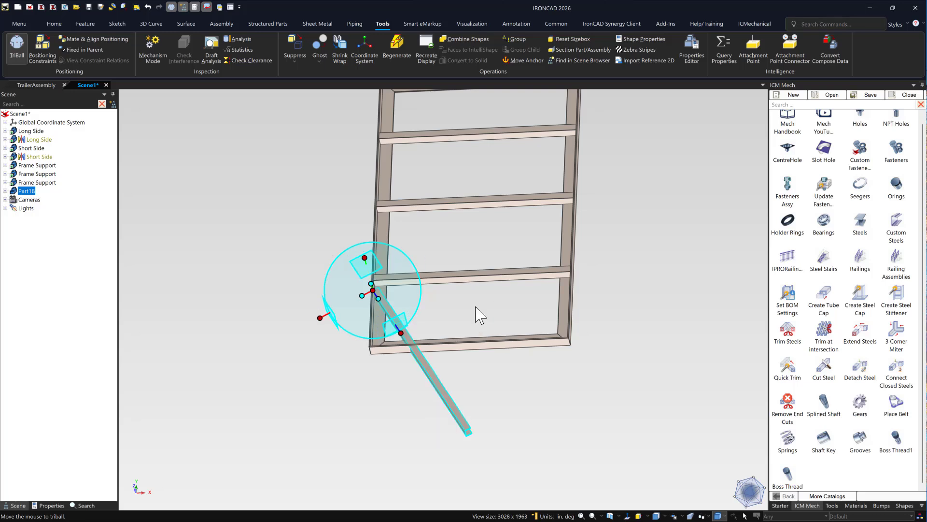
{"action": "key", "text": "F10"}
{"action": "middle_click_drag", "start_coordinate": [477, 309], "coordinate": [459, 357]}
{"action": "key", "text": "F10"}
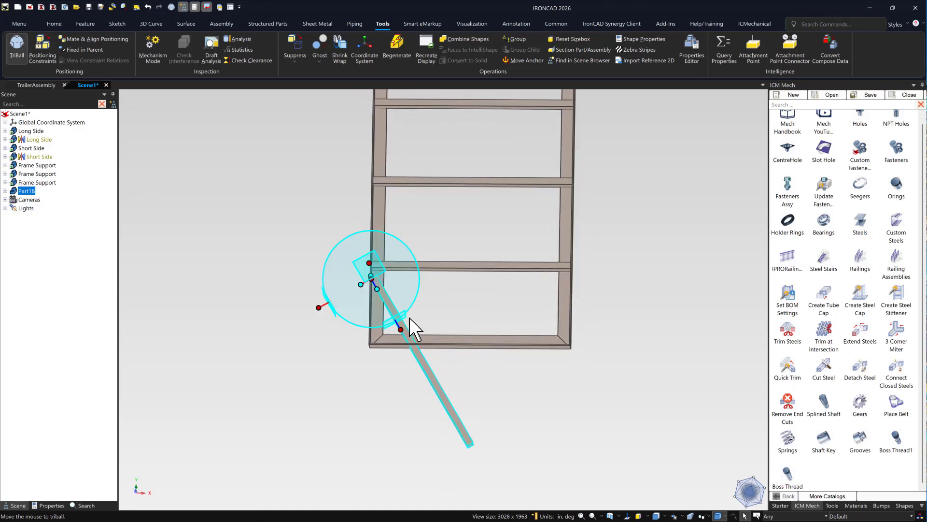
{"action": "middle_click_drag", "start_coordinate": [406, 258], "coordinate": [382, 244]}
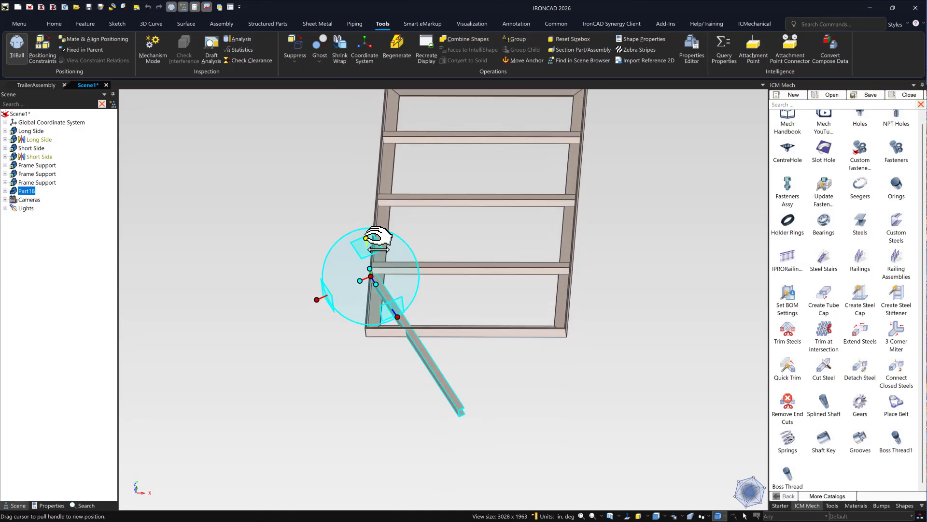
{"action": "left_click", "coordinate": [367, 238]}
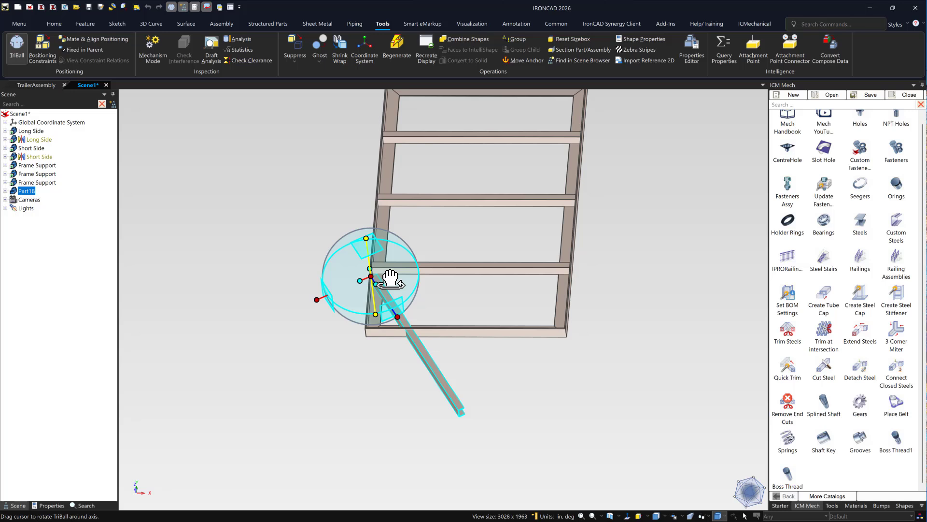
{"action": "left_click", "coordinate": [448, 308]}
{"action": "key", "text": "Escape"}
{"action": "key", "text": "Escape"}
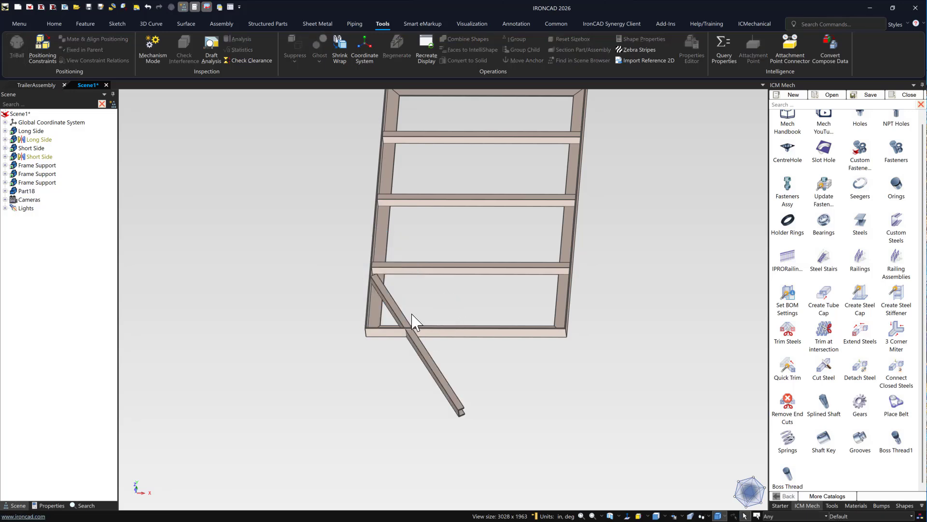
Orient the diagonal channel's TriBall to global and reposition it at the midpoint of the frame's short side.
{"action": "left_click", "coordinate": [401, 315]}
{"action": "scroll", "coordinate": [428, 312], "scroll_direction": "up", "scroll_amount": 1}
{"action": "scroll", "coordinate": [488, 306], "scroll_direction": "up", "scroll_amount": 2}
{"action": "key", "text": "F10"}
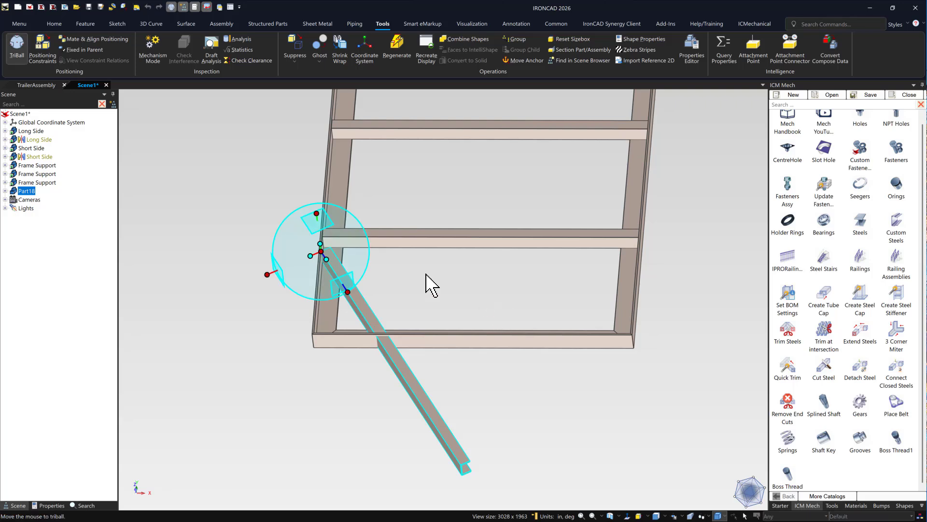
{"action": "right_click", "coordinate": [329, 252]}
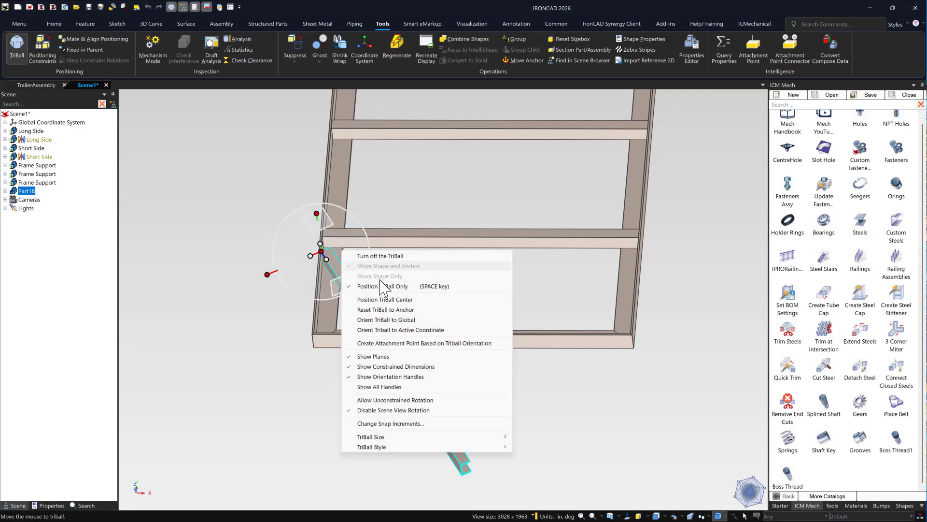
{"action": "left_click", "coordinate": [404, 320]}
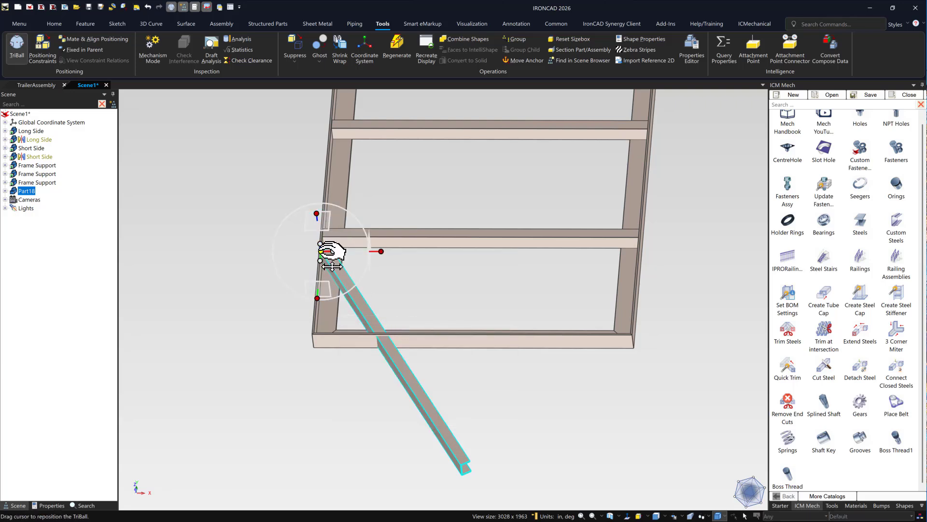
{"action": "left_click_drag", "start_coordinate": [332, 252], "coordinate": [484, 336]}
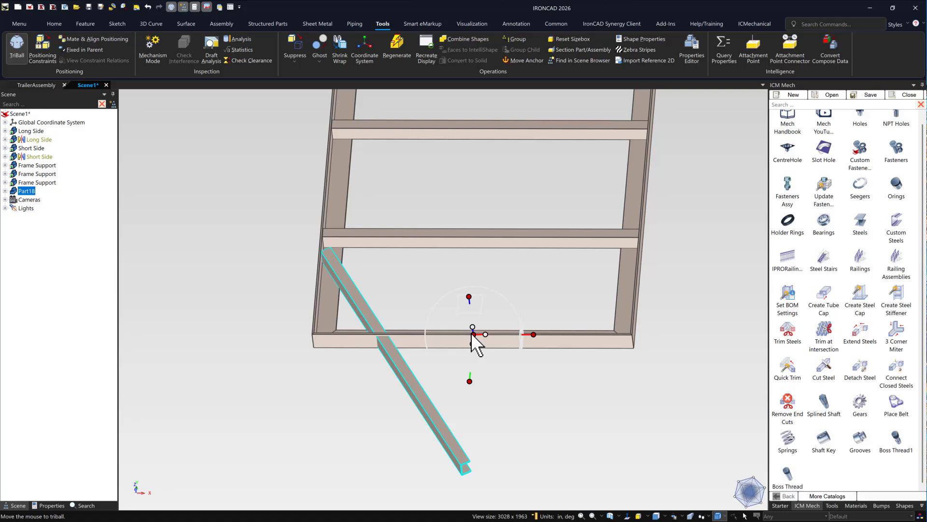
Mirror the diagonal channel as a link across the frame's width to form a V-shaped tongue, and clear the selection.
{"action": "key", "text": "space"}
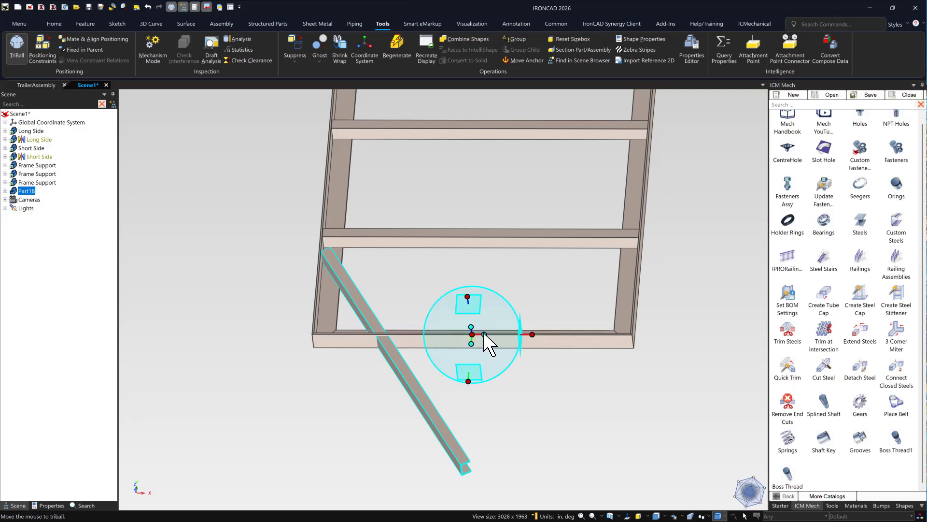
{"action": "right_click", "coordinate": [483, 334]}
{"action": "left_click", "coordinate": [620, 389]}
{"action": "right_click", "coordinate": [484, 334]}
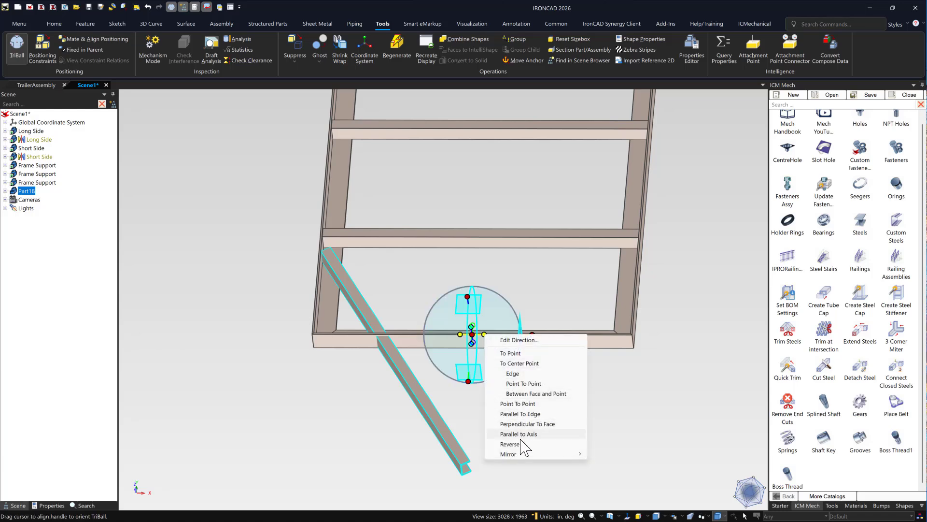
{"action": "mouse_move", "coordinate": [524, 454]}
{"action": "left_click", "coordinate": [606, 479]}
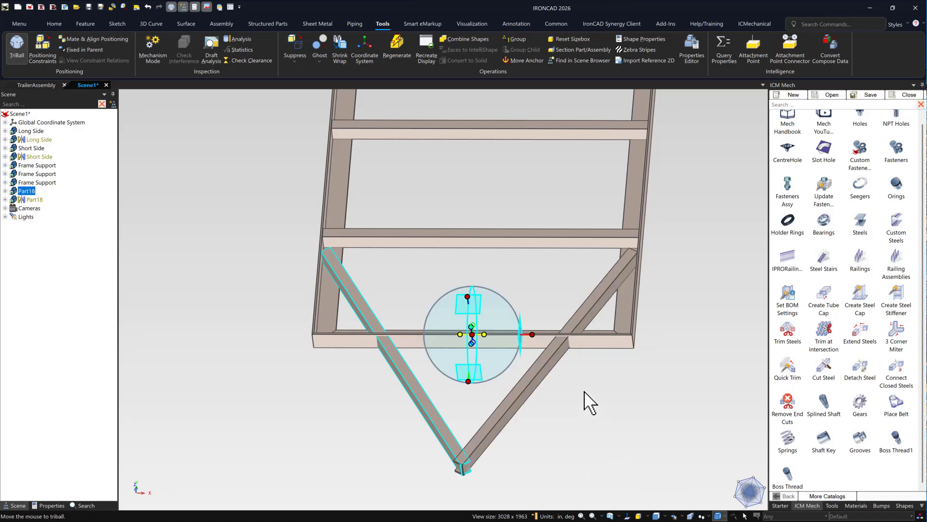
{"action": "key", "text": "Escape"}
{"action": "key", "text": "Escape"}
Join the two diagonal tongue channels at the tip with Extend Steels, using the Cut Both option and zero tolerances.
{"action": "middle_click_drag", "start_coordinate": [470, 458], "coordinate": [426, 430]}
{"action": "middle_click", "coordinate": [459, 457]}
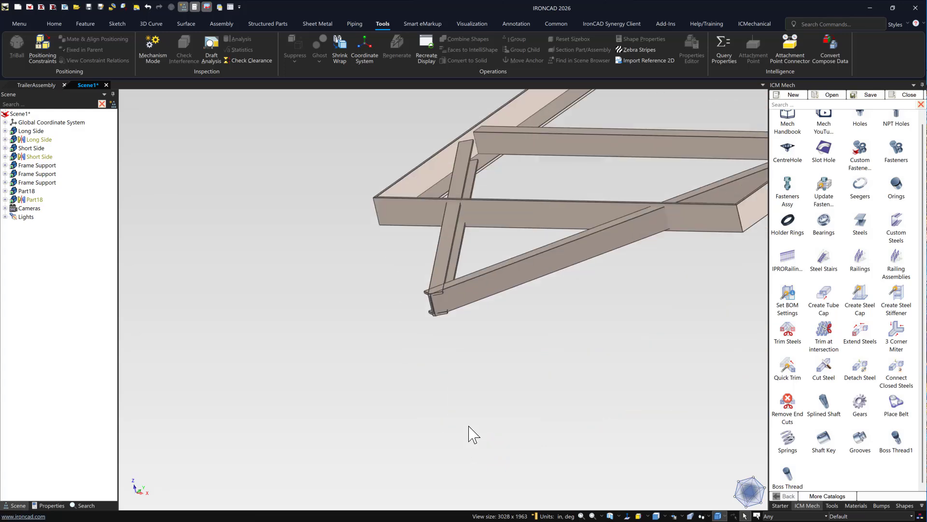
{"action": "scroll", "coordinate": [462, 273], "scroll_direction": "up", "scroll_amount": 3}
{"action": "middle_click_drag", "start_coordinate": [747, 285], "coordinate": [375, 359]}
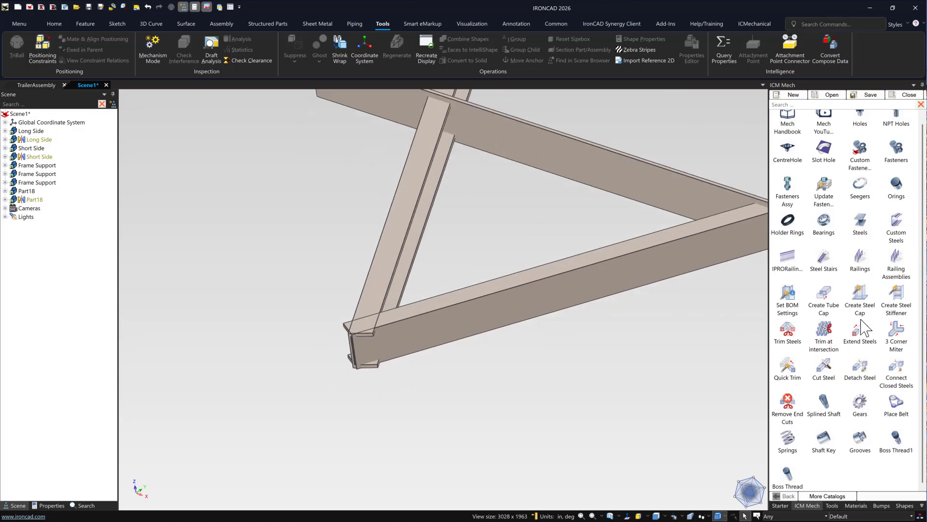
{"action": "left_click_drag", "start_coordinate": [477, 346], "coordinate": [431, 295]}
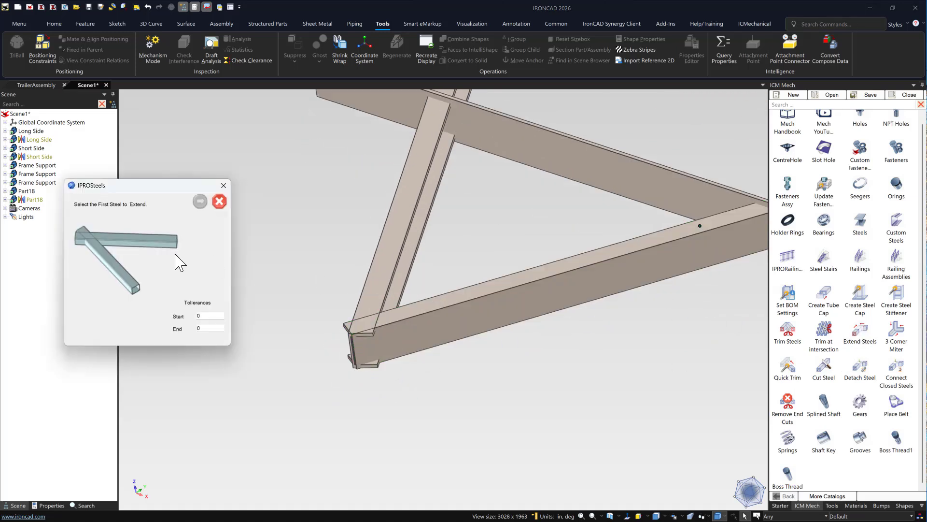
{"action": "left_click", "coordinate": [392, 324]}
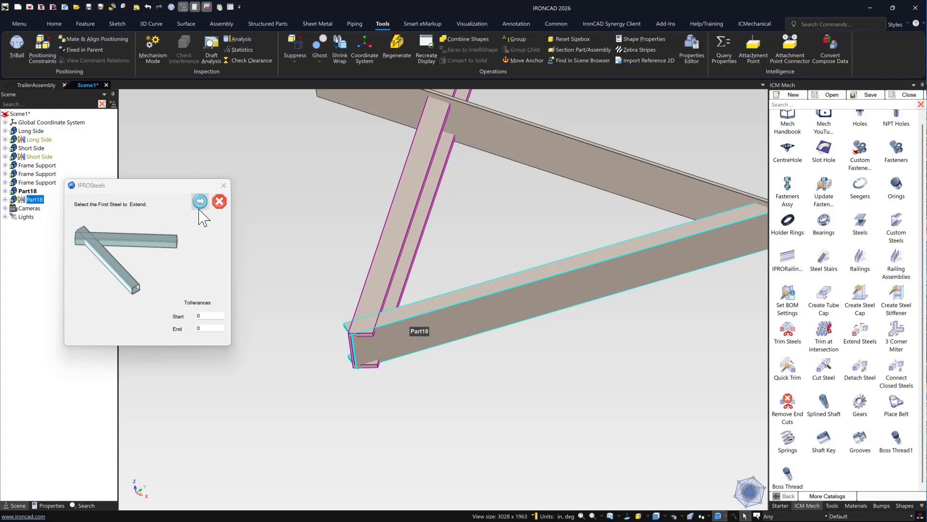
{"action": "left_click", "coordinate": [399, 253]}
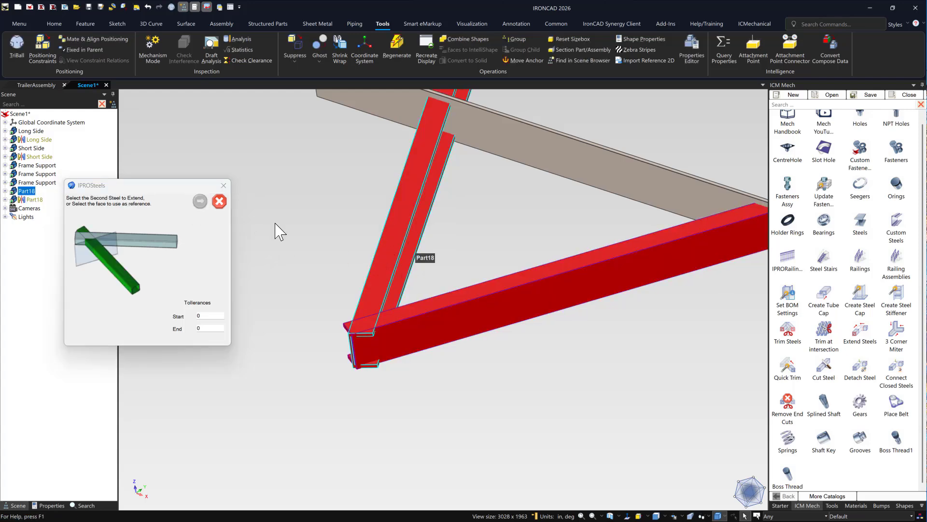
{"action": "left_click", "coordinate": [200, 201]}
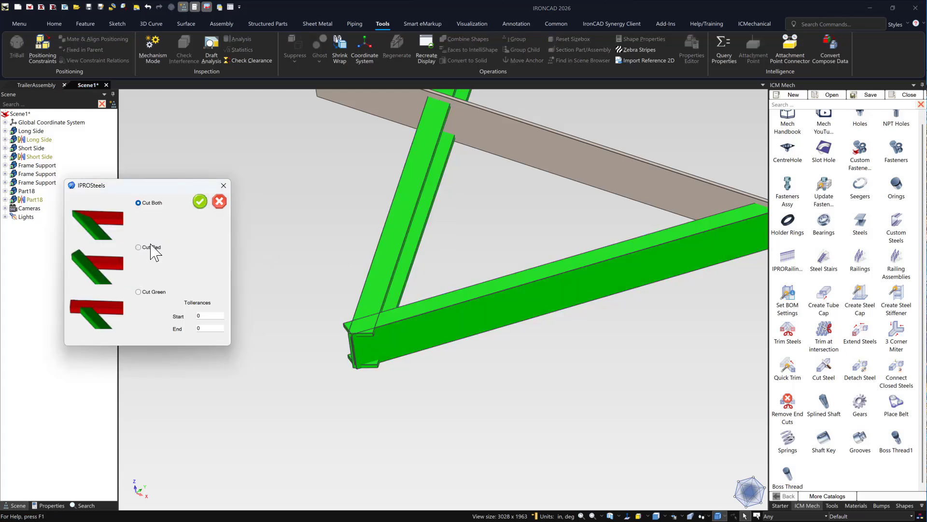
{"action": "left_click", "coordinate": [200, 202]}
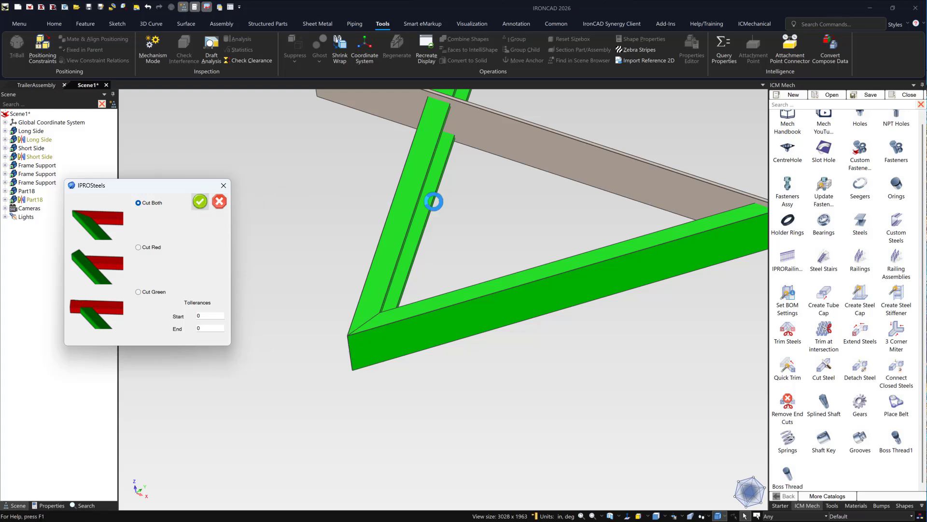
Split the original diagonal channel where it crosses the frame's short side, using Trim at intersection.
{"action": "scroll", "coordinate": [460, 247], "scroll_direction": "down", "scroll_amount": 10}
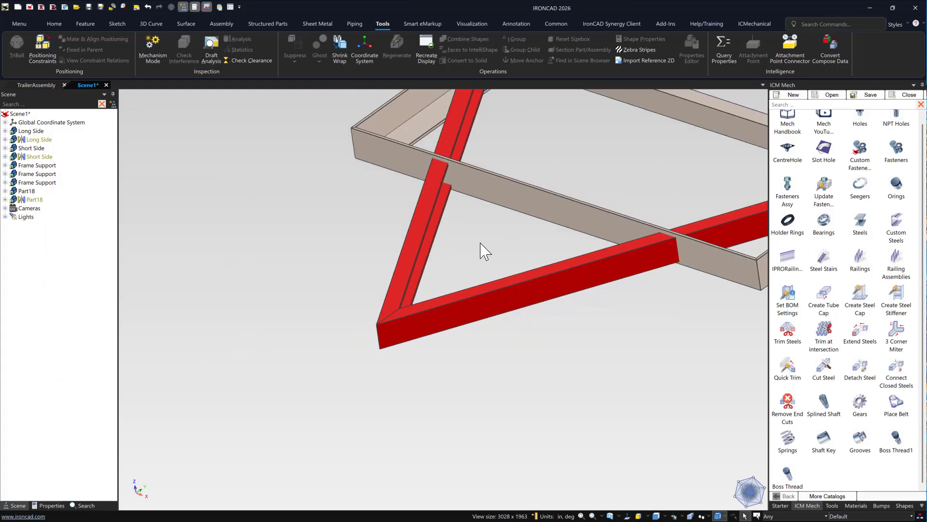
{"action": "scroll", "coordinate": [423, 286], "scroll_direction": "up", "scroll_amount": 5}
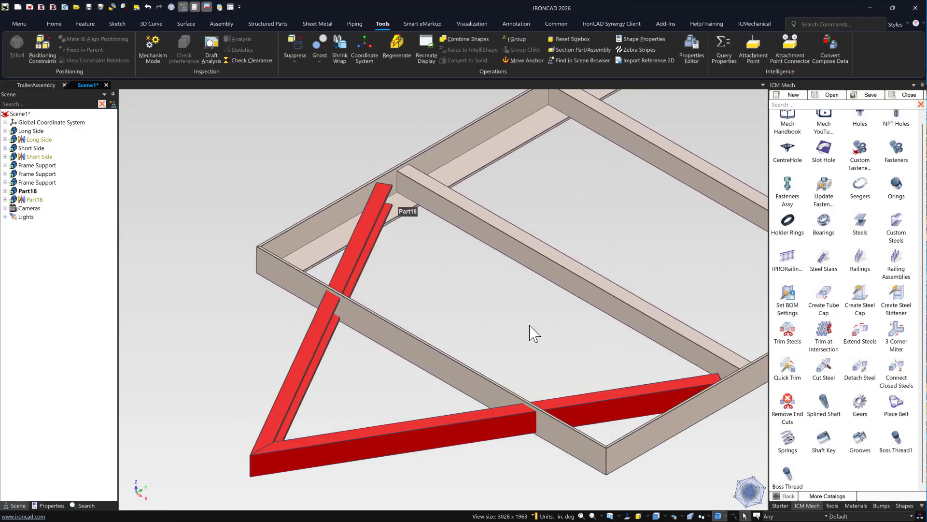
{"action": "middle_click_drag", "start_coordinate": [365, 289], "coordinate": [334, 304]}
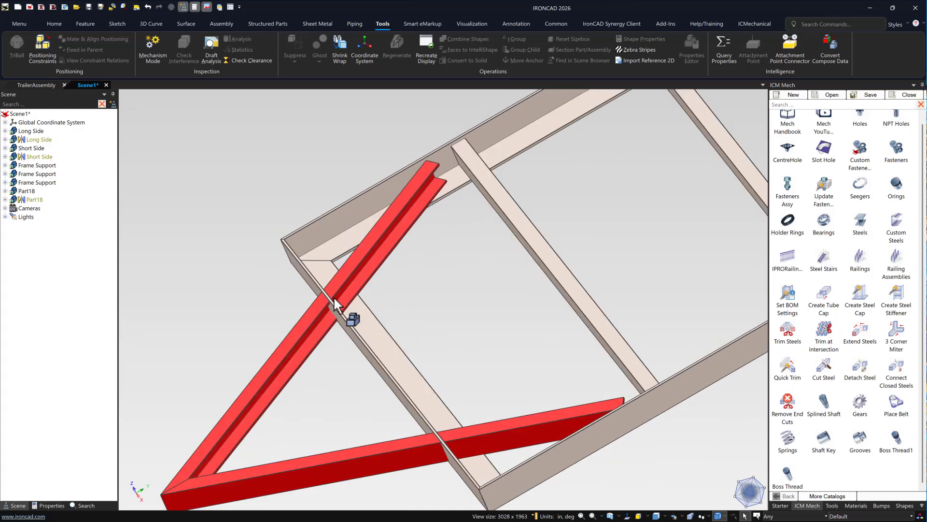
{"action": "scroll", "coordinate": [363, 309], "scroll_direction": "up", "scroll_amount": 8}
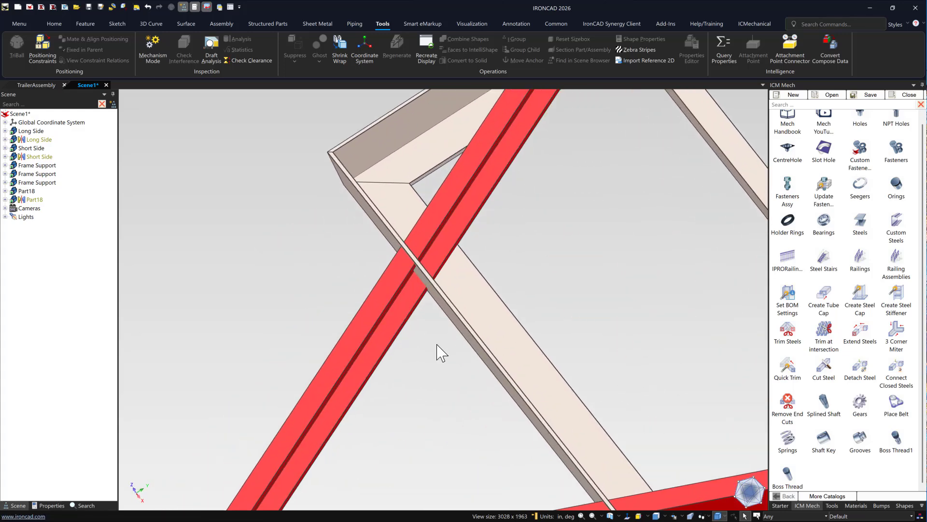
{"action": "middle_click_drag", "start_coordinate": [455, 248], "coordinate": [467, 271]}
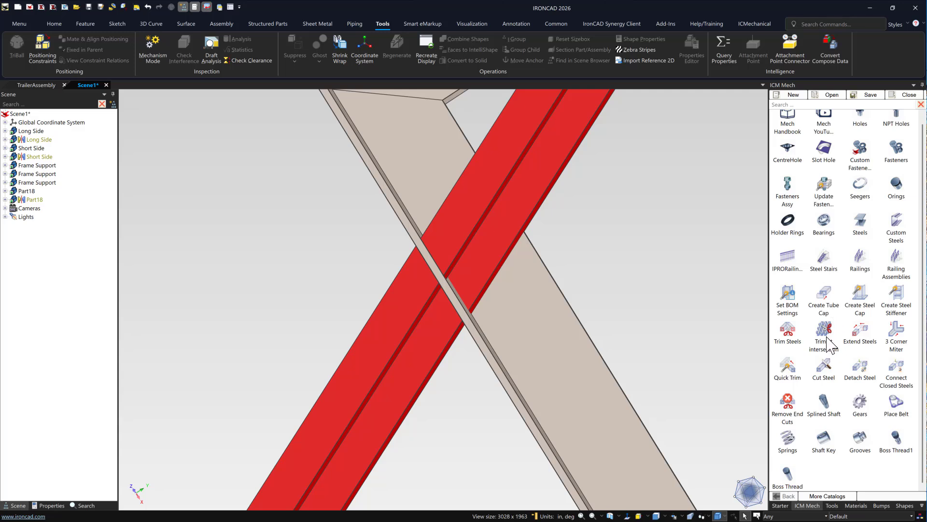
{"action": "left_click_drag", "start_coordinate": [827, 334], "coordinate": [452, 263]}
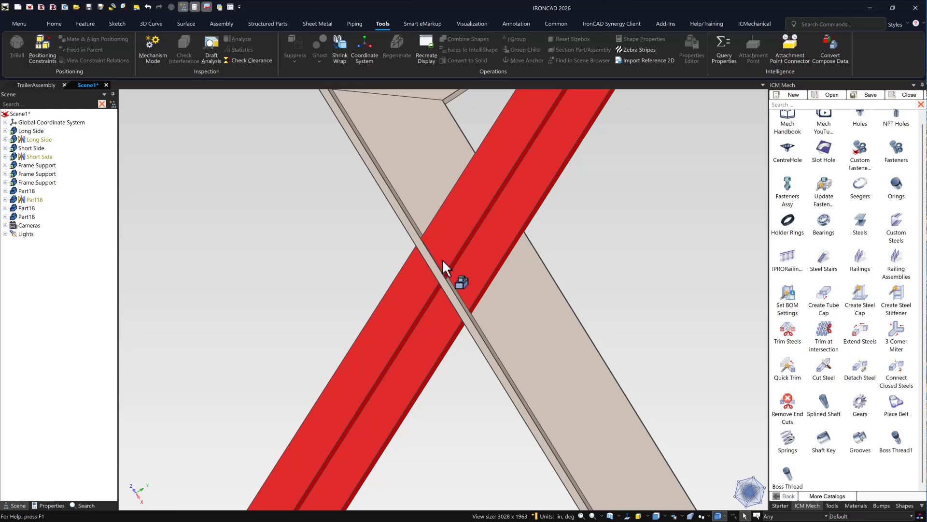
Delete the small leftover fragment at the original diagonal channel's end near the long side.
{"action": "middle_click_drag", "start_coordinate": [445, 278], "coordinate": [431, 313]}
{"action": "scroll", "coordinate": [433, 305], "scroll_direction": "down", "scroll_amount": 5}
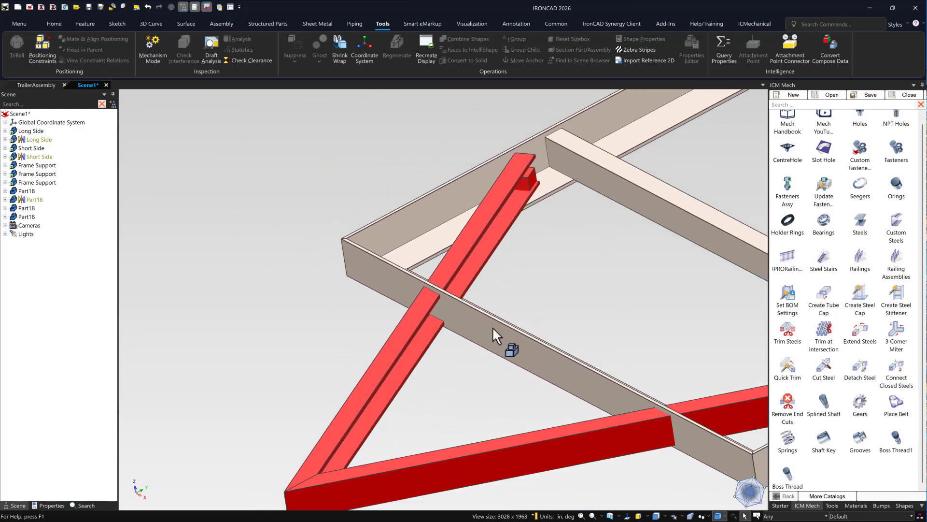
{"action": "scroll", "coordinate": [633, 384], "scroll_direction": "down", "scroll_amount": 3}
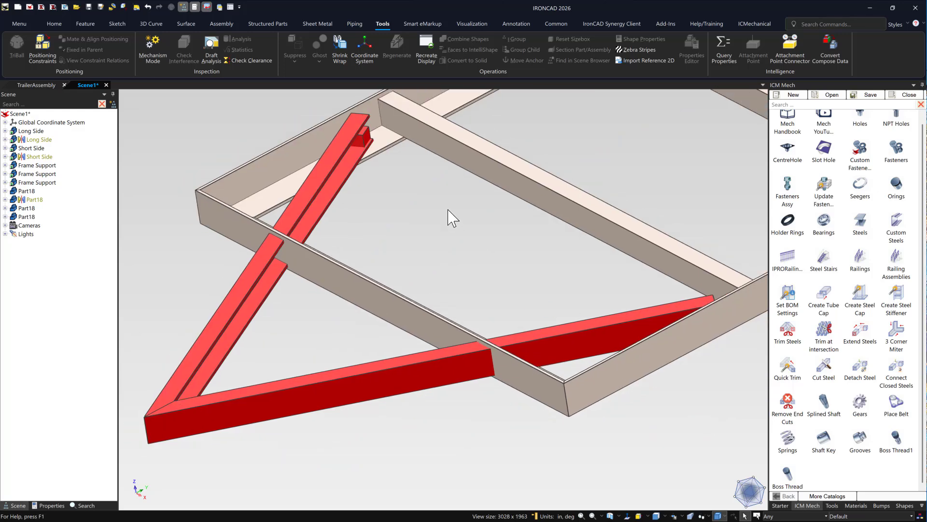
{"action": "left_click", "coordinate": [371, 159]}
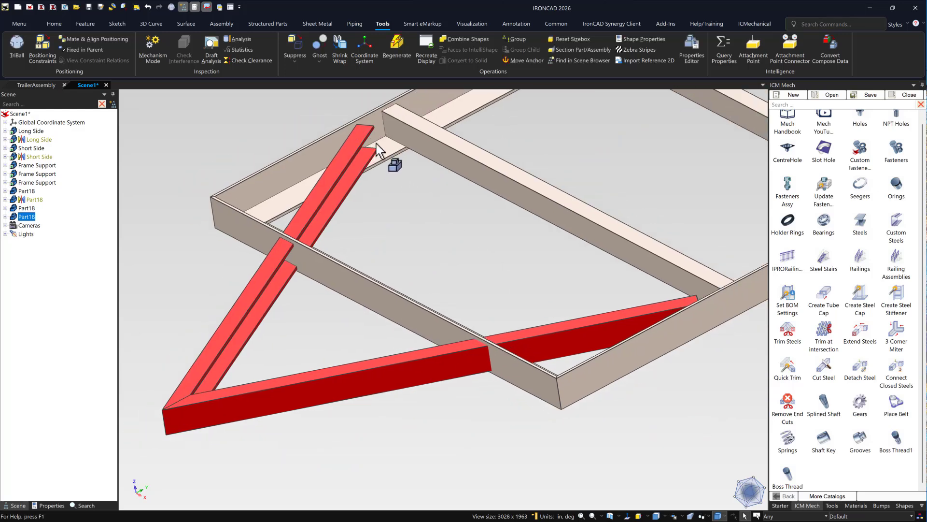
{"action": "key", "text": "Delete"}
Split the mirrored diagonal channel at its crossing with the frame's short side, using Trim at intersection.
{"action": "middle_click_drag", "start_coordinate": [447, 242], "coordinate": [463, 210]}
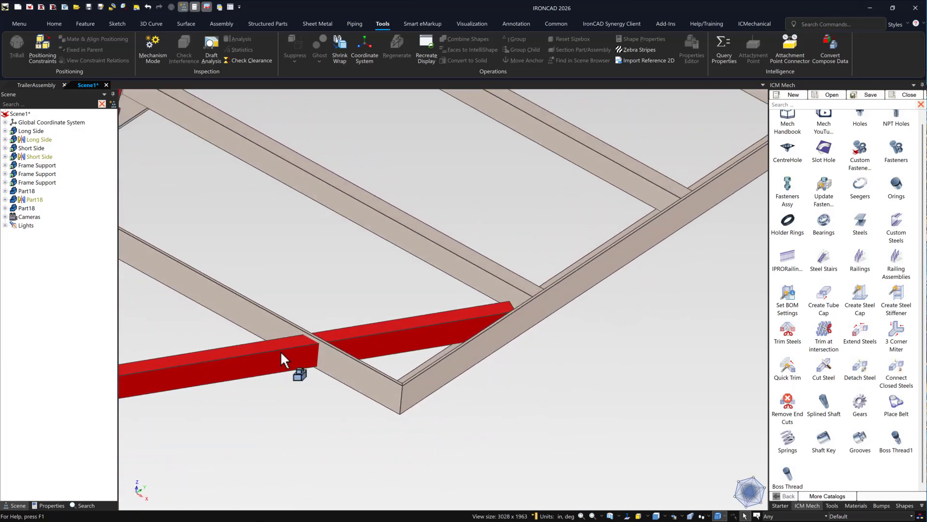
{"action": "left_click", "coordinate": [284, 350]}
{"action": "scroll", "coordinate": [269, 283], "scroll_direction": "down", "scroll_amount": 3}
{"action": "left_click", "coordinate": [217, 212]}
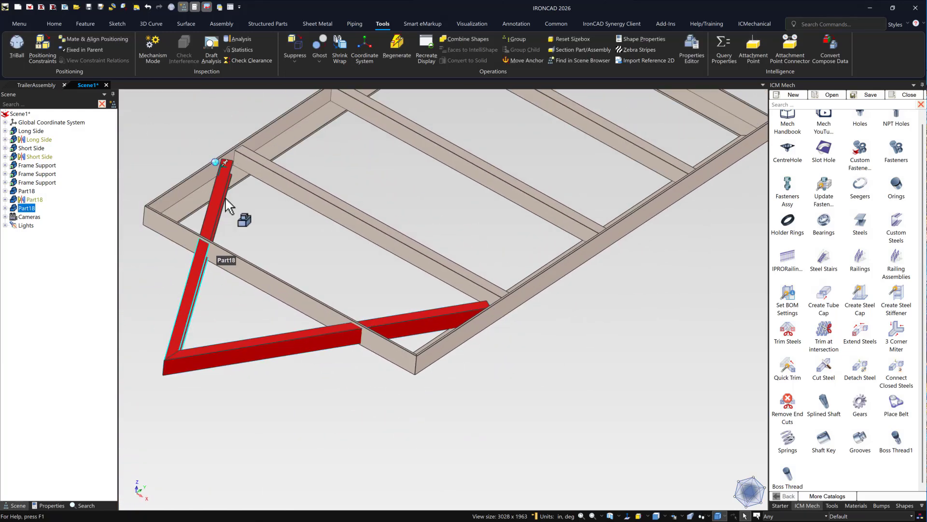
{"action": "scroll", "coordinate": [407, 351], "scroll_direction": "up", "scroll_amount": 2}
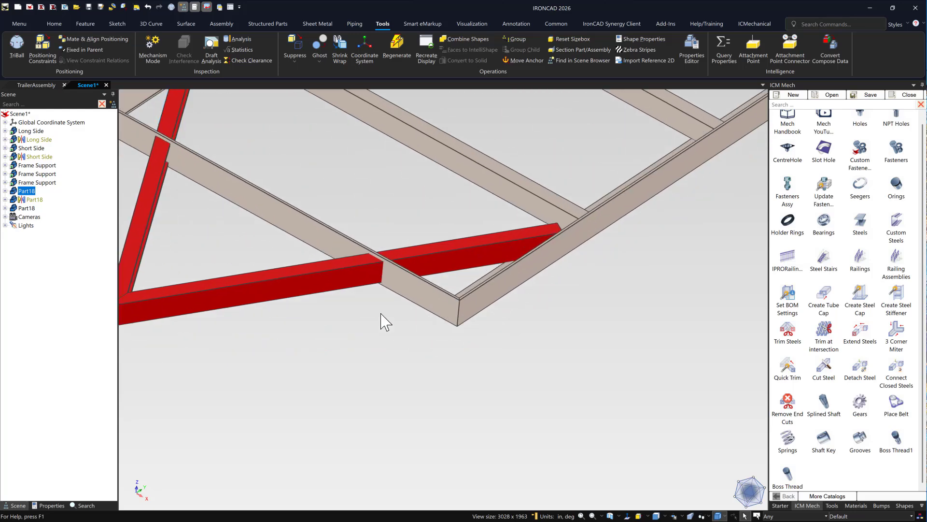
{"action": "left_click", "coordinate": [378, 312]}
{"action": "scroll", "coordinate": [379, 312], "scroll_direction": "up", "scroll_amount": 2}
{"action": "scroll", "coordinate": [478, 273], "scroll_direction": "up", "scroll_amount": 2}
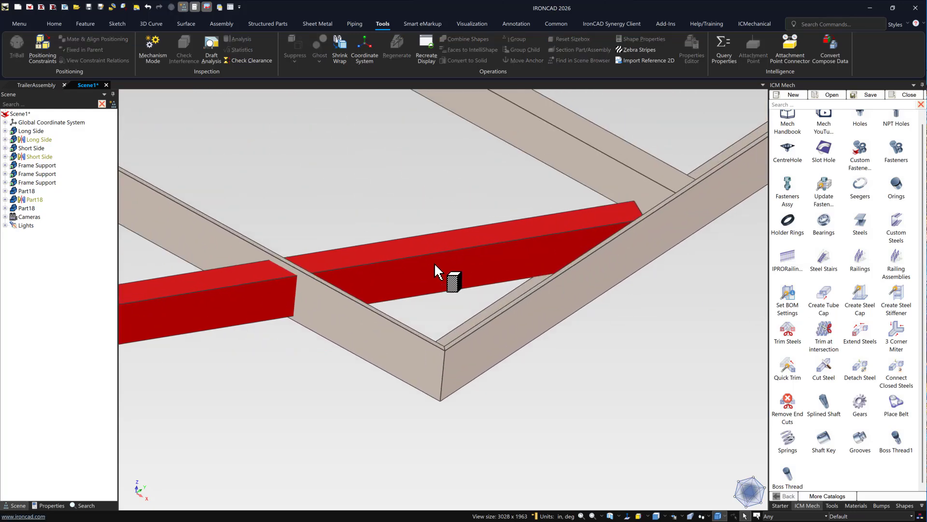
{"action": "left_click", "coordinate": [340, 267]}
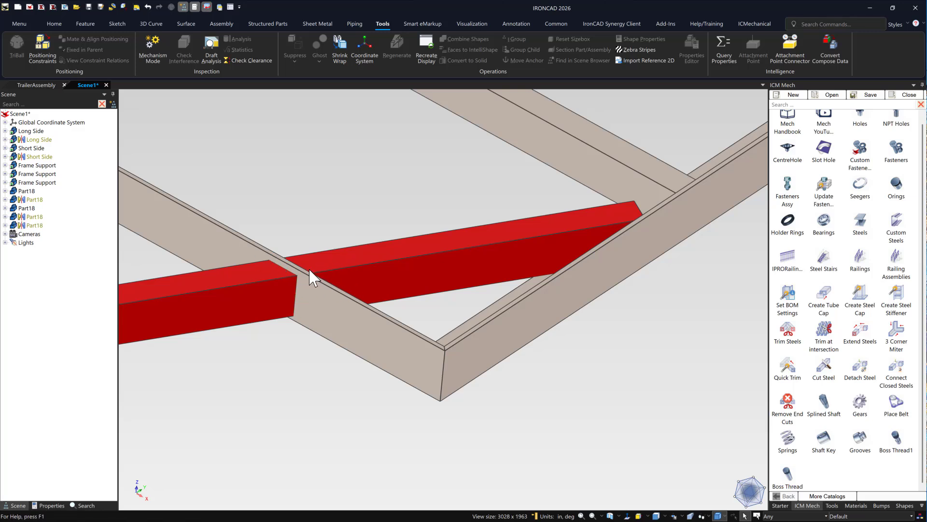
Delete the small leftover fragment at the mirrored diagonal channel's end inside the frame.
{"action": "scroll", "coordinate": [298, 277], "scroll_direction": "down", "scroll_amount": 3}
{"action": "middle_click_drag", "start_coordinate": [299, 277], "coordinate": [303, 306]}
{"action": "left_click", "coordinate": [303, 300]}
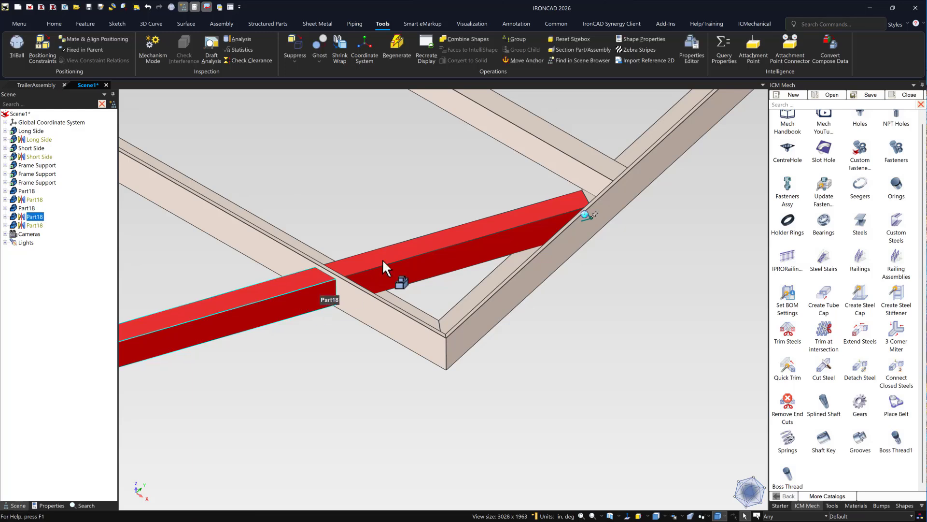
{"action": "left_click", "coordinate": [382, 259]}
{"action": "middle_click_drag", "start_coordinate": [382, 259], "coordinate": [582, 253]}
{"action": "left_click", "coordinate": [584, 247]}
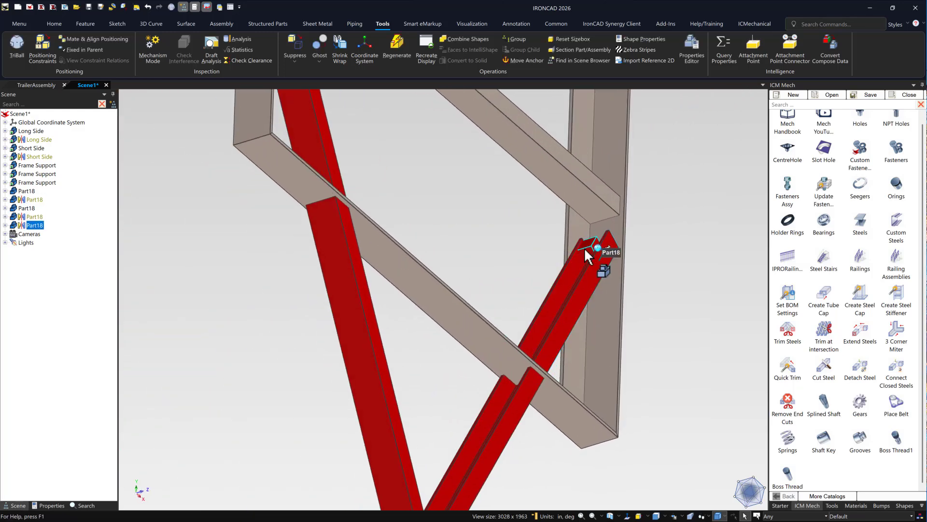
{"action": "key", "text": "Delete"}
Rename the original channel piece inside the frame as Hitch SUport and its mirrored link as Hitch Support 2.
{"action": "middle_click_drag", "start_coordinate": [497, 269], "coordinate": [333, 203]}
{"action": "left_click", "coordinate": [27, 191]}
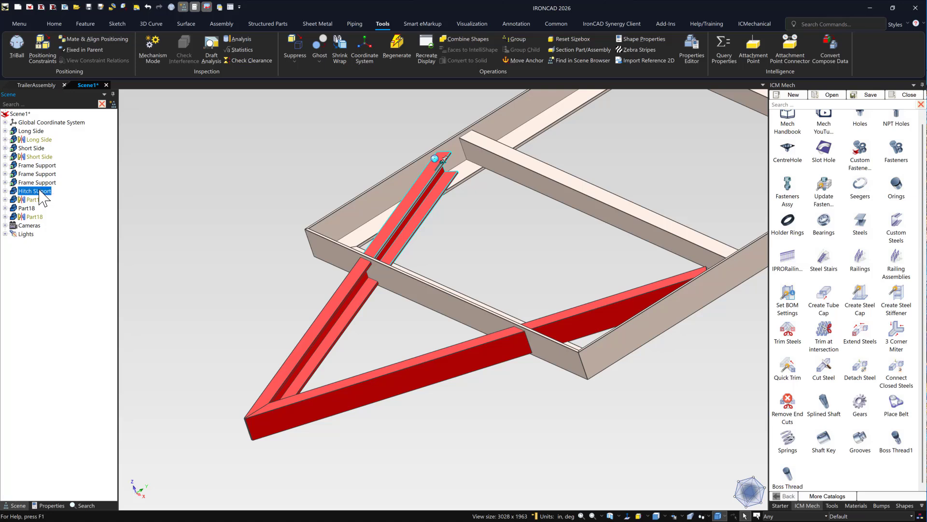
{"action": "left_click", "coordinate": [35, 198]}
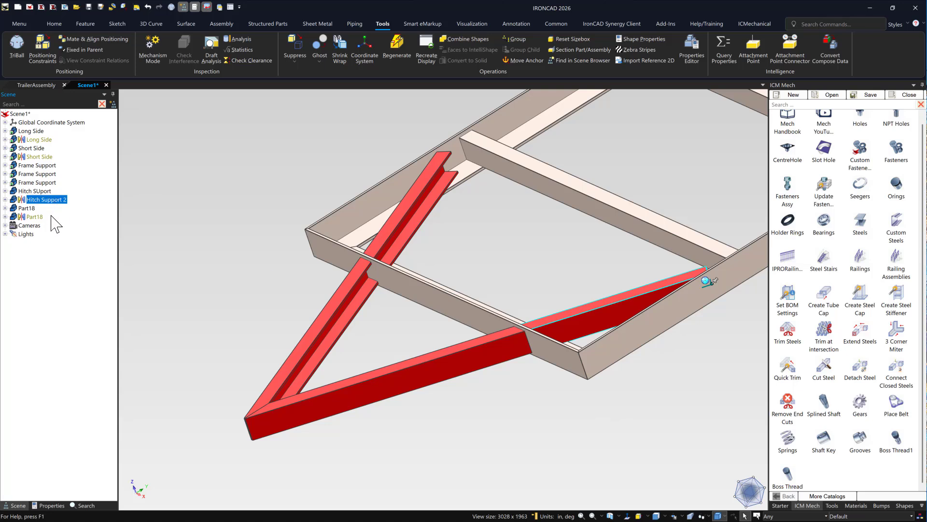
Rename the original channel piece outside the frame as Hitch Support Right and its mirrored link as Hitch Support Left.
{"action": "left_click", "coordinate": [28, 209]}
{"action": "left_click", "coordinate": [28, 208]}
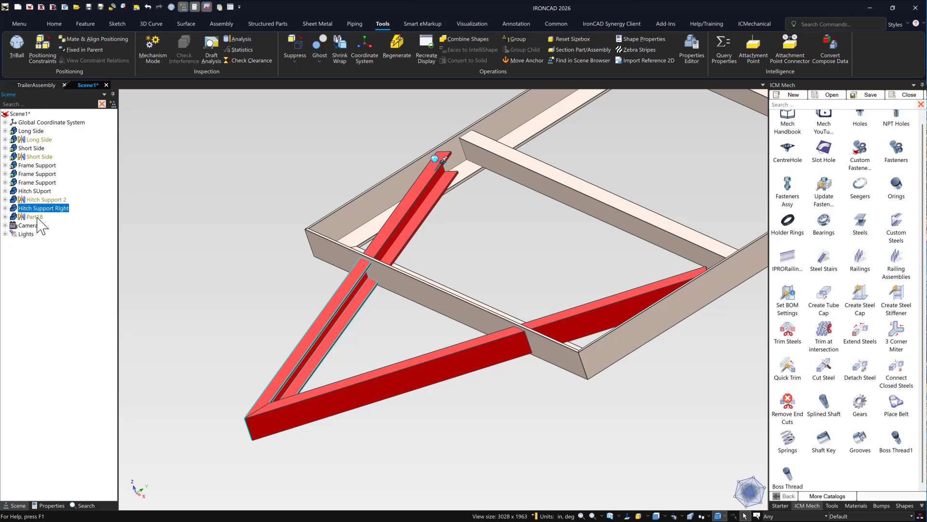
{"action": "left_click", "coordinate": [36, 217]}
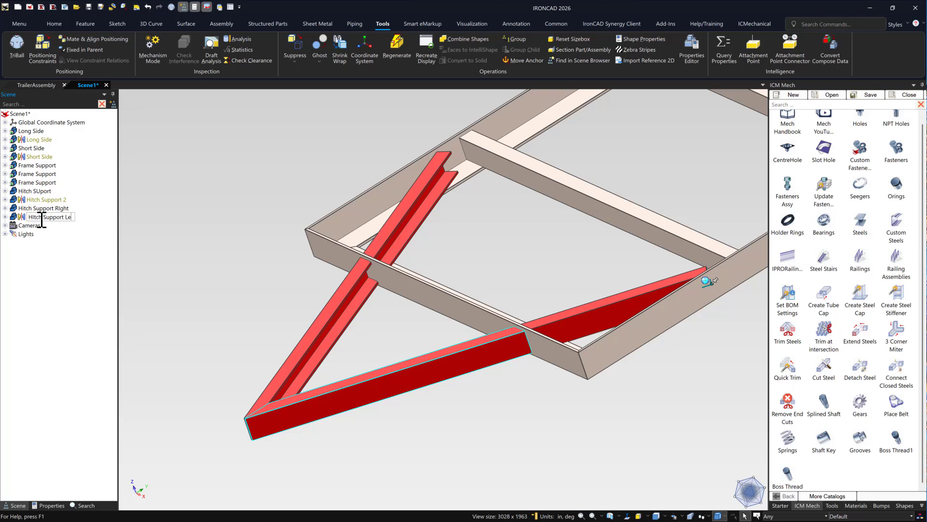
Rename the original channel piece inside the frame as Hitch Support Right.
{"action": "left_click", "coordinate": [54, 208]}
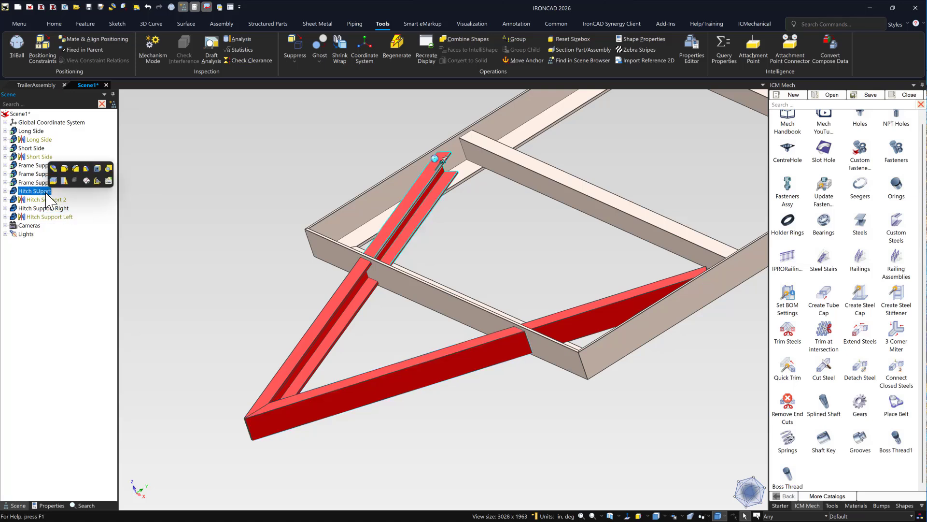
{"action": "left_click", "coordinate": [59, 209]}
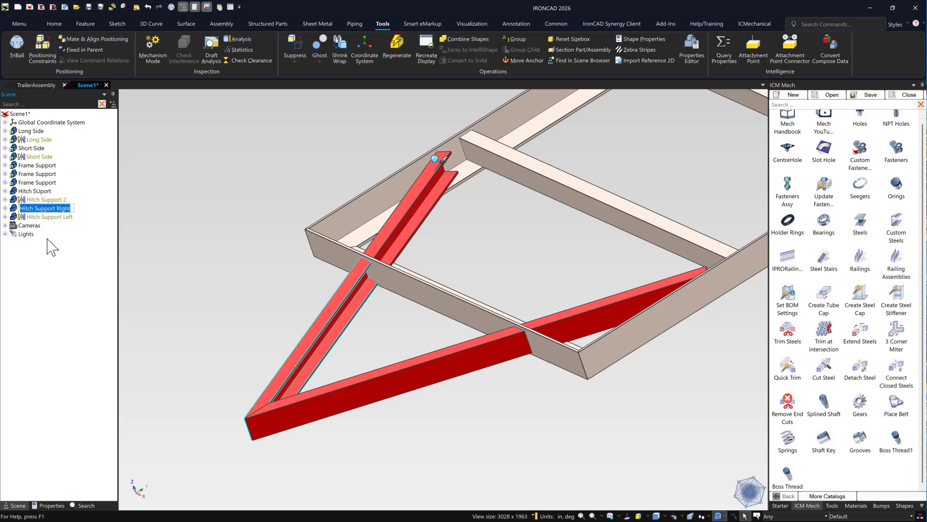
{"action": "left_click", "coordinate": [36, 192]}
{"action": "left_click", "coordinate": [38, 191]}
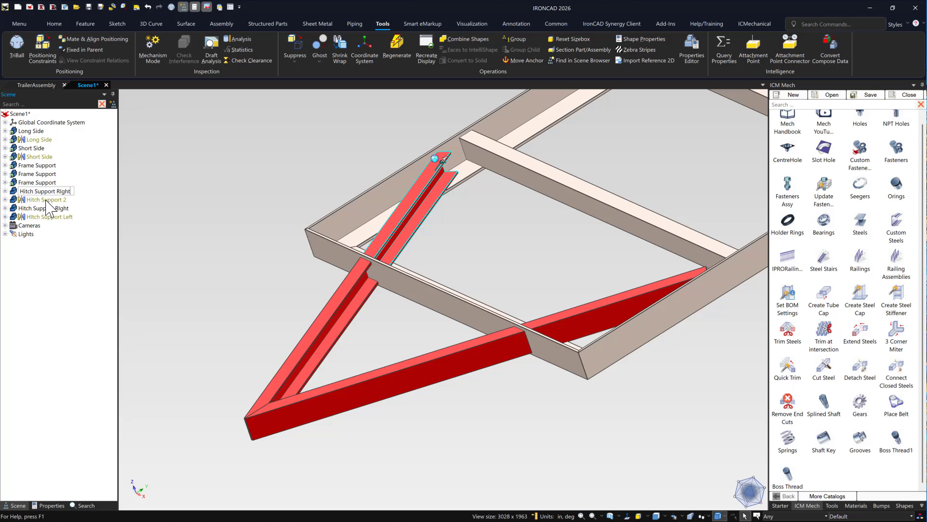
{"action": "key", "text": "Return"}
Rename the mirrored channel piece inside the frame as Hitch Support Left and fit the whole trailer frame in view.
{"action": "left_click", "coordinate": [60, 217]}
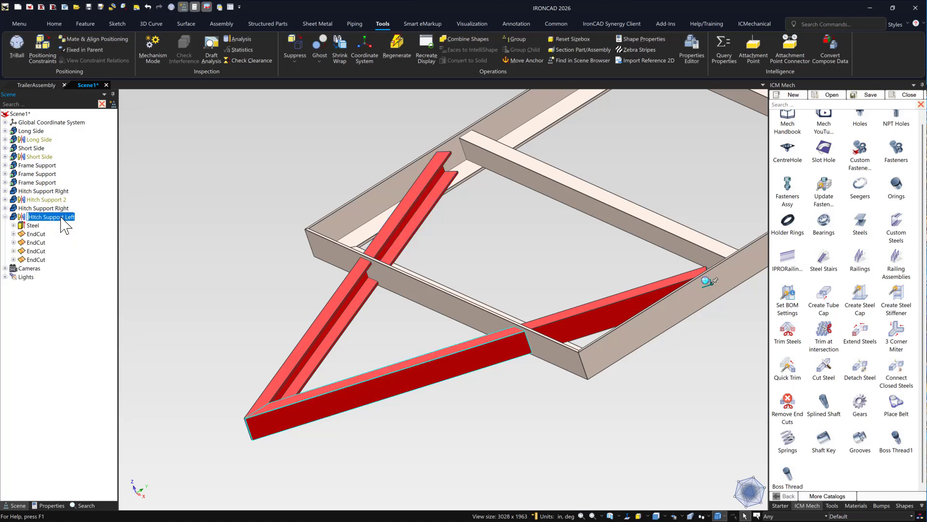
{"action": "left_click", "coordinate": [54, 199]}
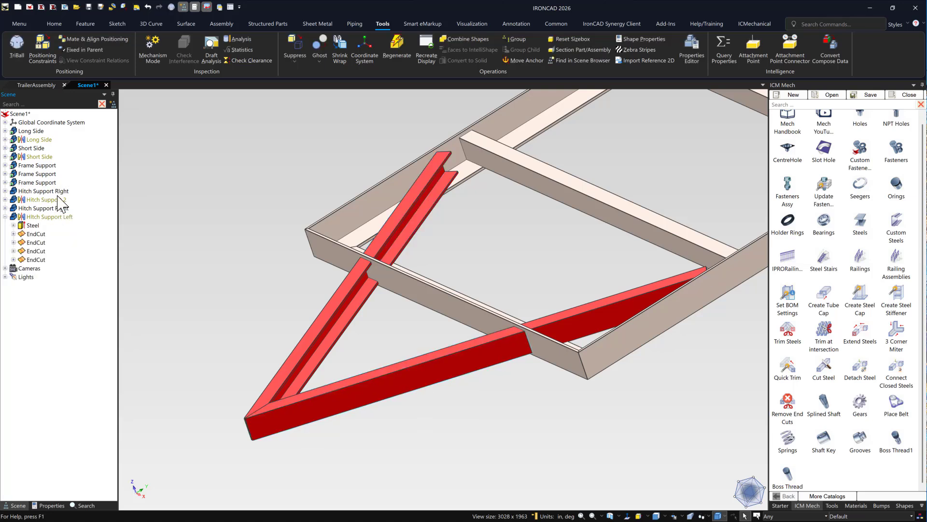
{"action": "left_click", "coordinate": [53, 200]}
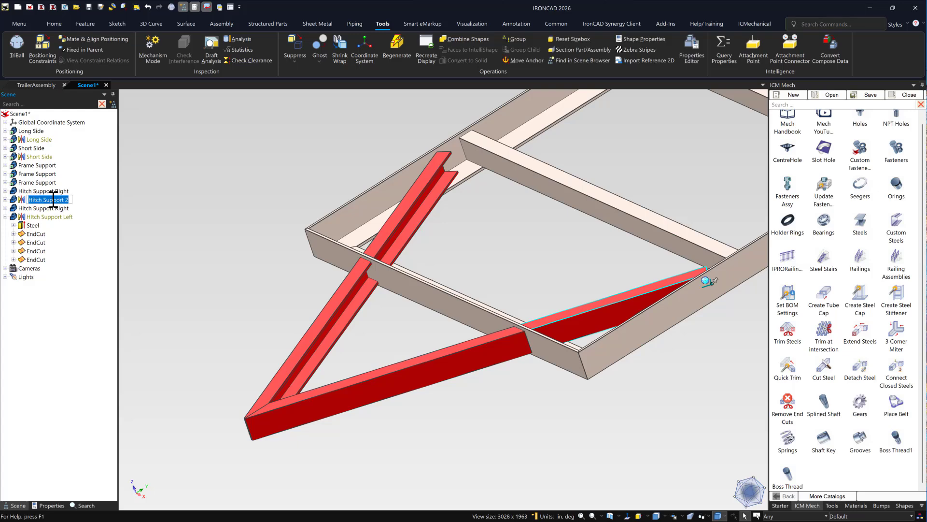
{"action": "left_click", "coordinate": [120, 246]}
{"action": "left_click", "coordinate": [5, 217]}
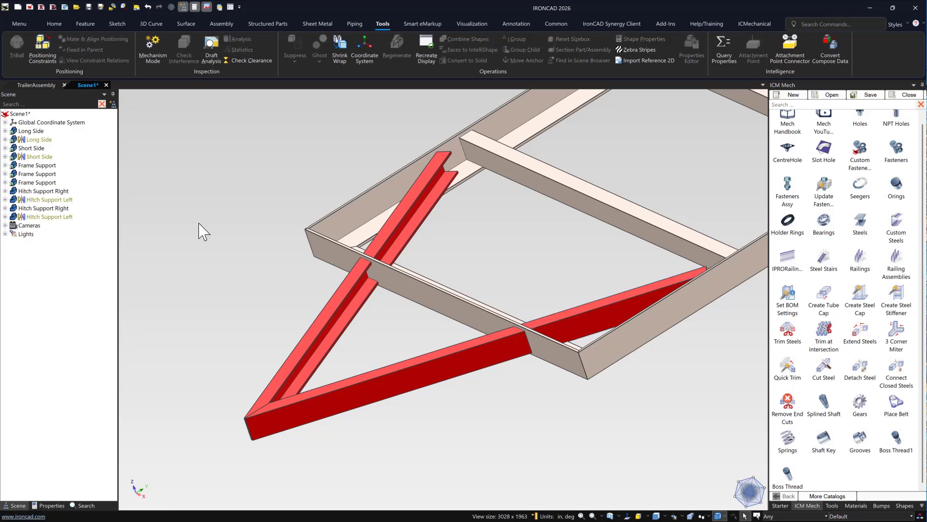
{"action": "middle_click_drag", "start_coordinate": [215, 242], "coordinate": [226, 242]}
{"action": "key", "text": "F8"}
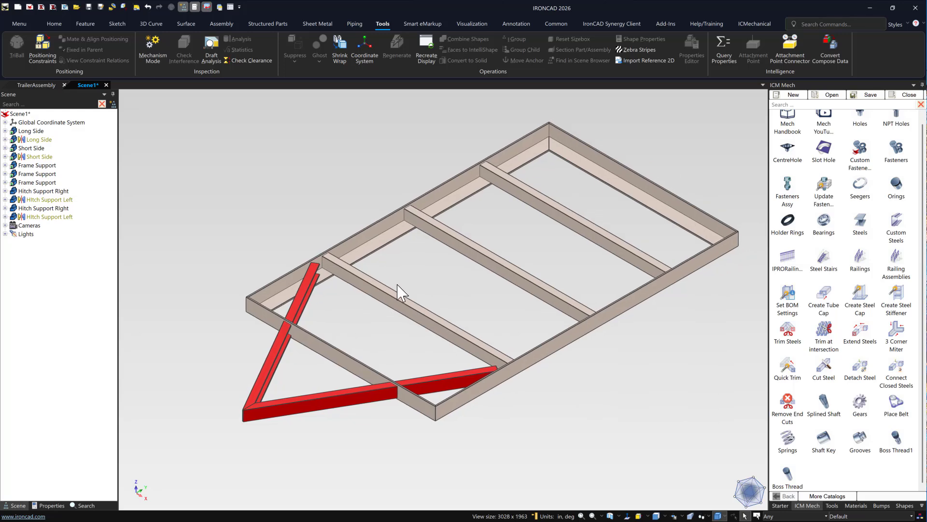
Assemble all the side, frame support and hitch support parts into one assembly and rename it Frame.
{"action": "scroll", "coordinate": [463, 290], "scroll_direction": "down", "scroll_amount": 1}
{"action": "left_click", "coordinate": [36, 132]}
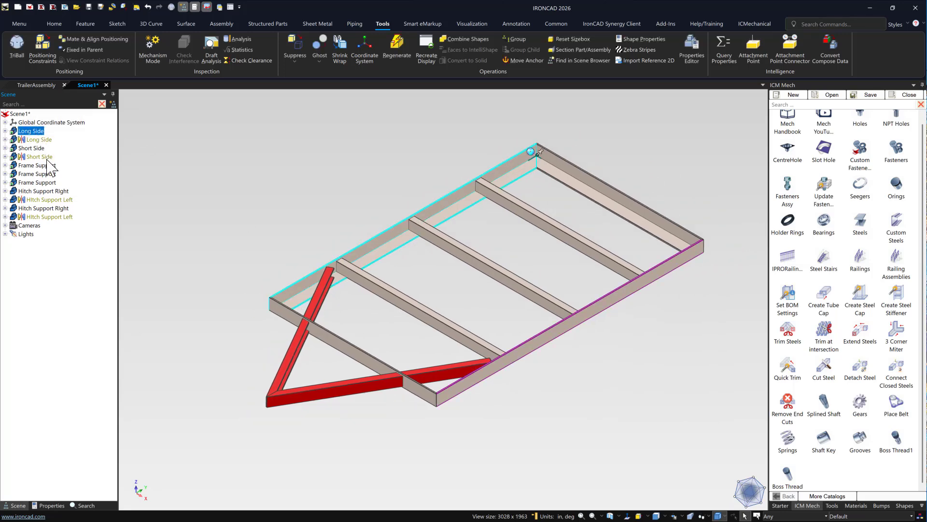
{"action": "left_click", "coordinate": [49, 217], "text": "shift"}
{"action": "right_click", "coordinate": [190, 198]}
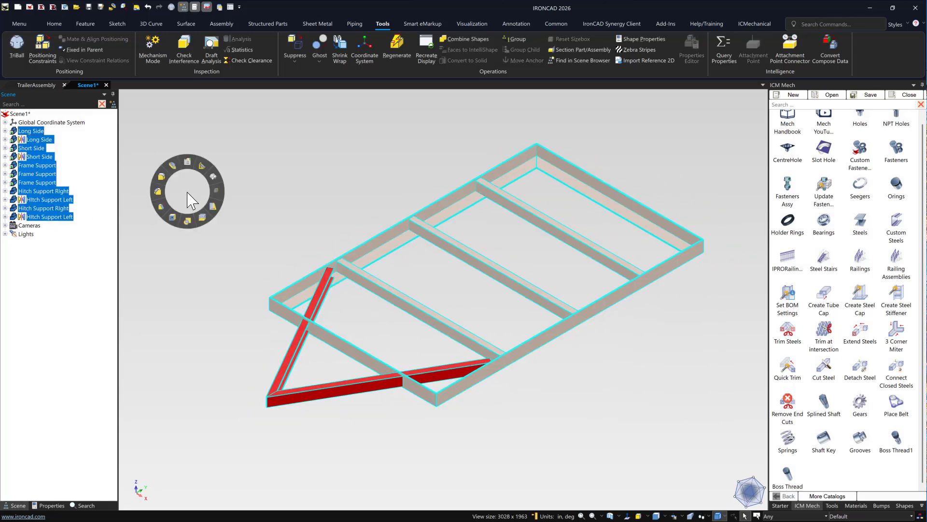
{"action": "left_click", "coordinate": [175, 166]}
{"action": "left_click", "coordinate": [43, 132]}
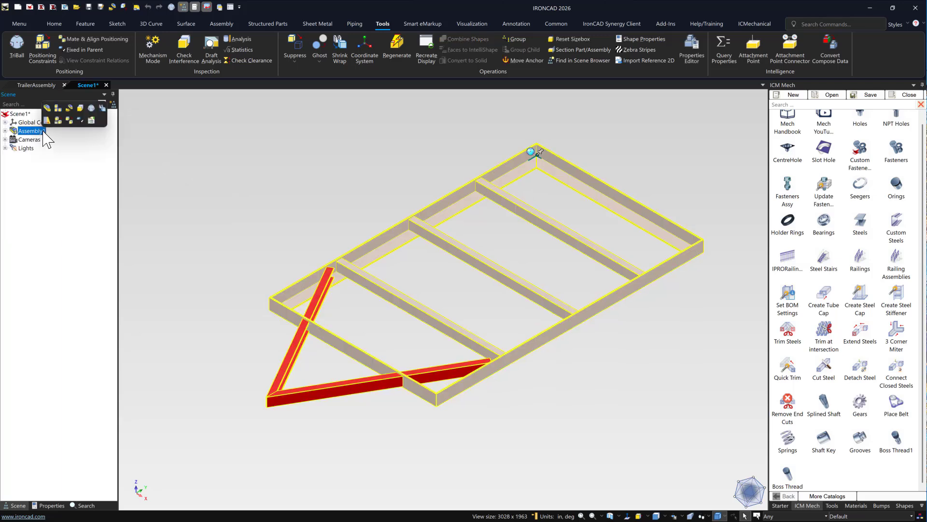
{"action": "left_click", "coordinate": [44, 131]}
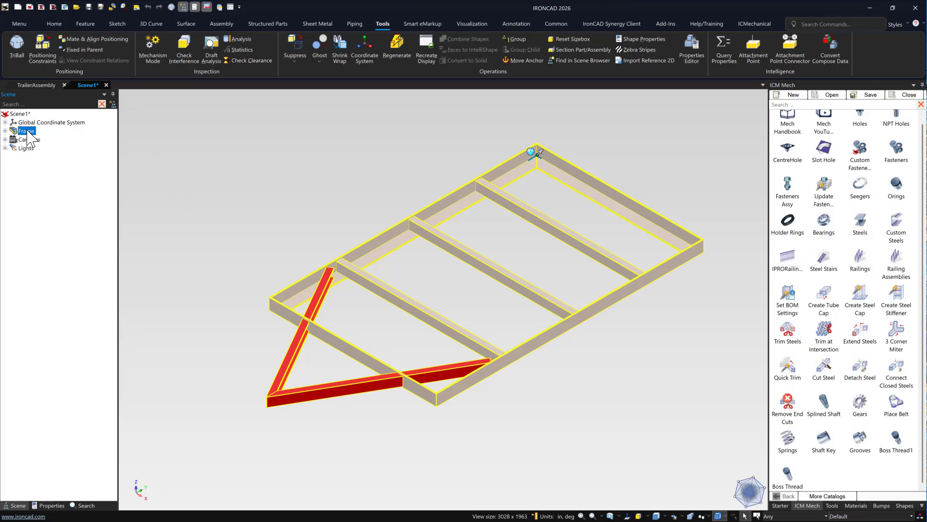
{"action": "right_click", "coordinate": [28, 131]}
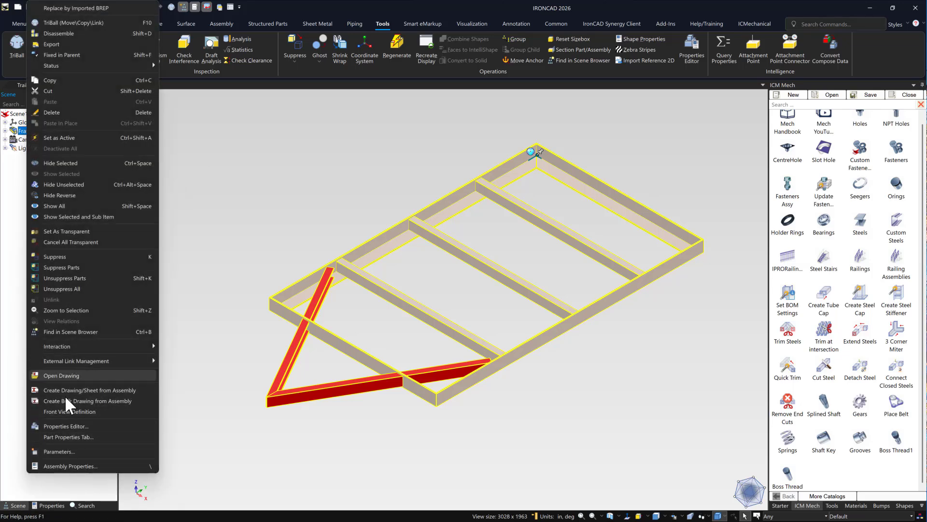
{"action": "left_click", "coordinate": [232, 275]}
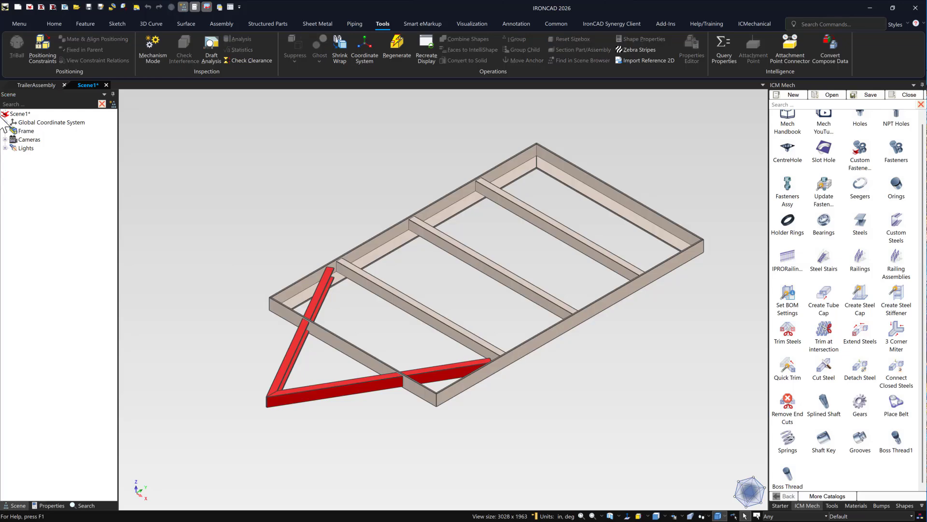
{"action": "left_click", "coordinate": [358, 258]}
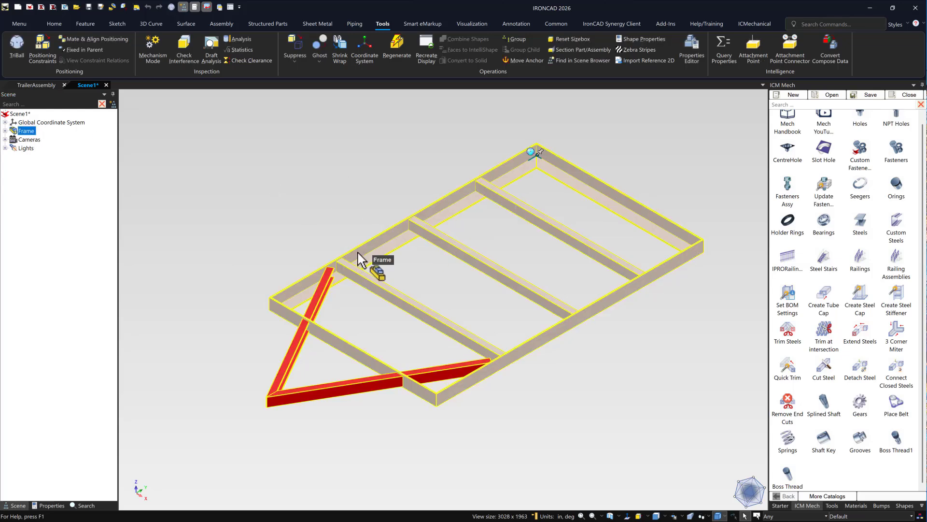
{"action": "right_click", "coordinate": [359, 248]}
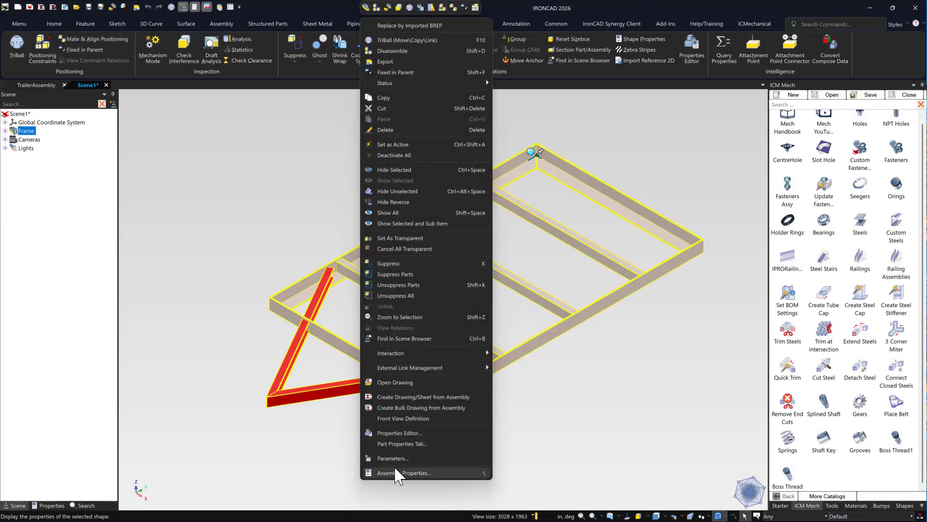
{"action": "left_click", "coordinate": [307, 234]}
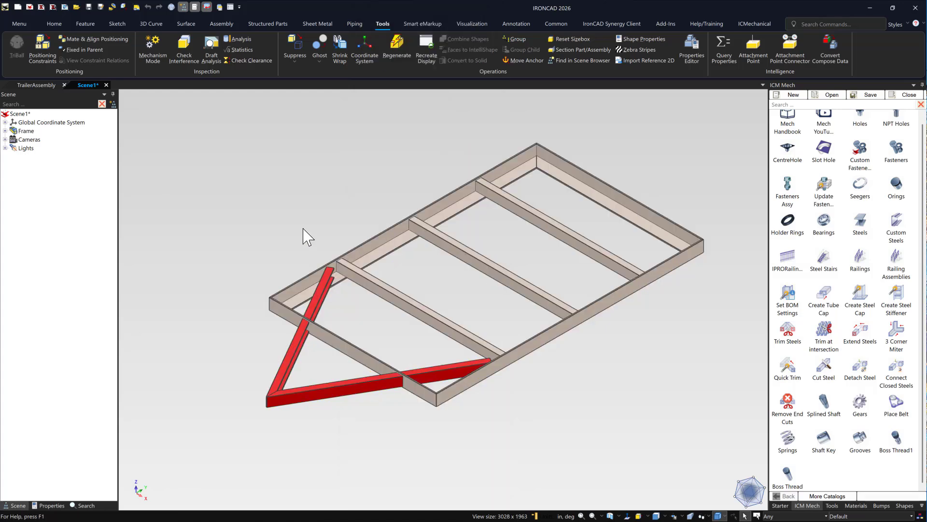
Select every part of the trailer frame and hitch supports and apply a solid gray color with SmartPaint.
{"action": "left_click_drag", "start_coordinate": [182, 114], "coordinate": [718, 464]}
{"action": "right_click", "coordinate": [497, 364]}
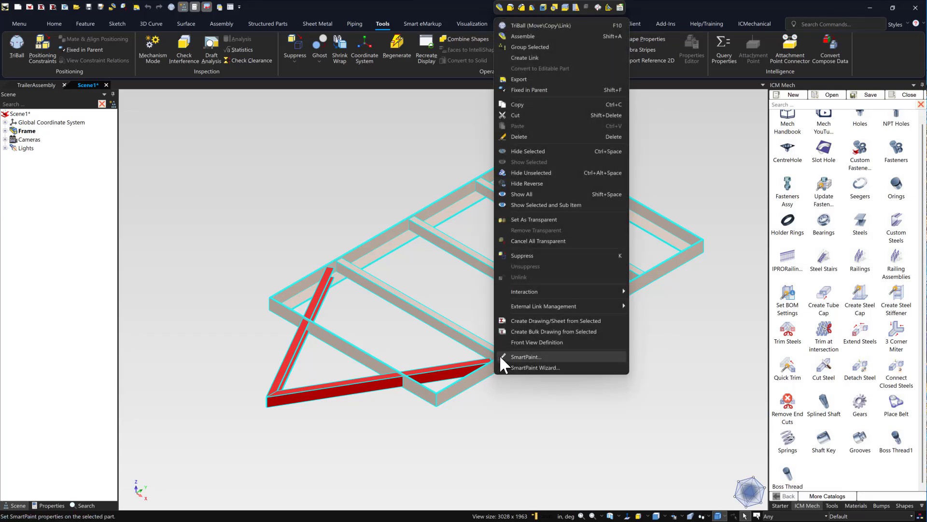
{"action": "left_click", "coordinate": [506, 361]}
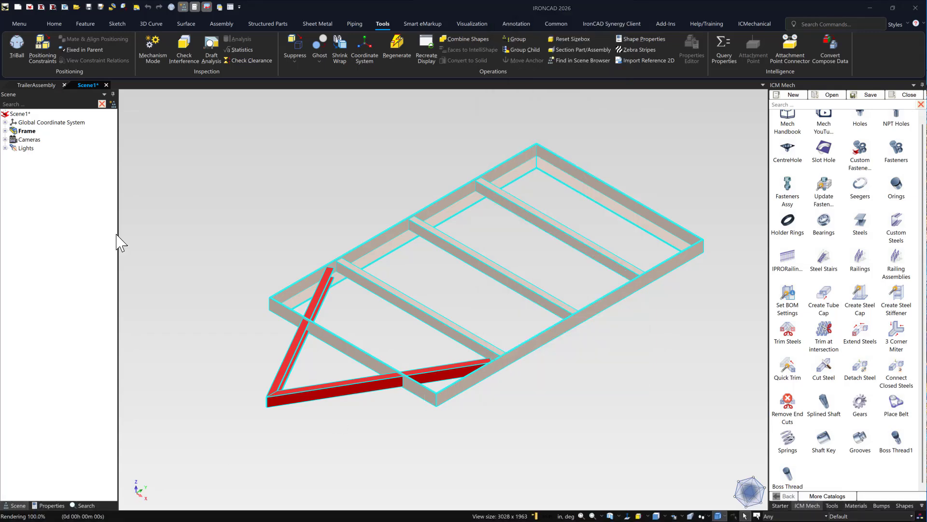
{"action": "left_click_drag", "start_coordinate": [304, 239], "coordinate": [435, 150]}
{"action": "left_click", "coordinate": [312, 203]}
{"action": "left_click", "coordinate": [457, 317]}
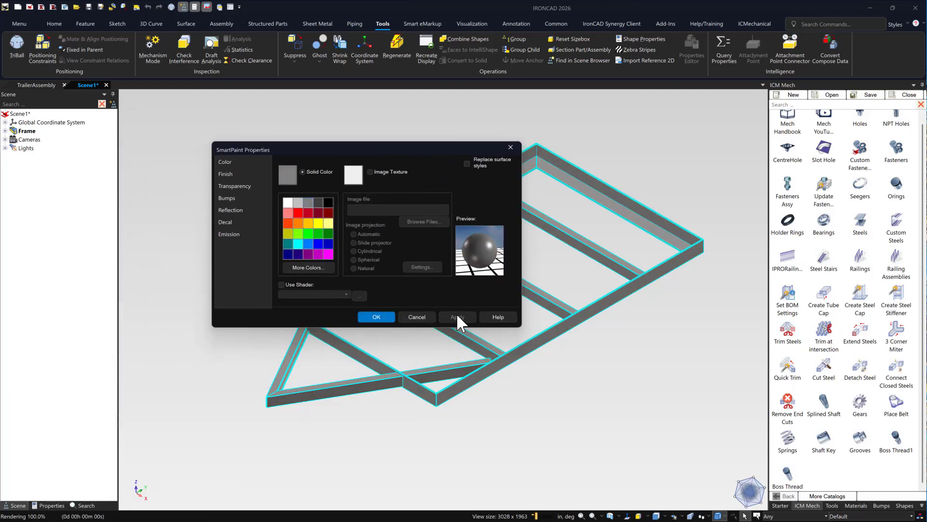
{"action": "left_click", "coordinate": [377, 317]}
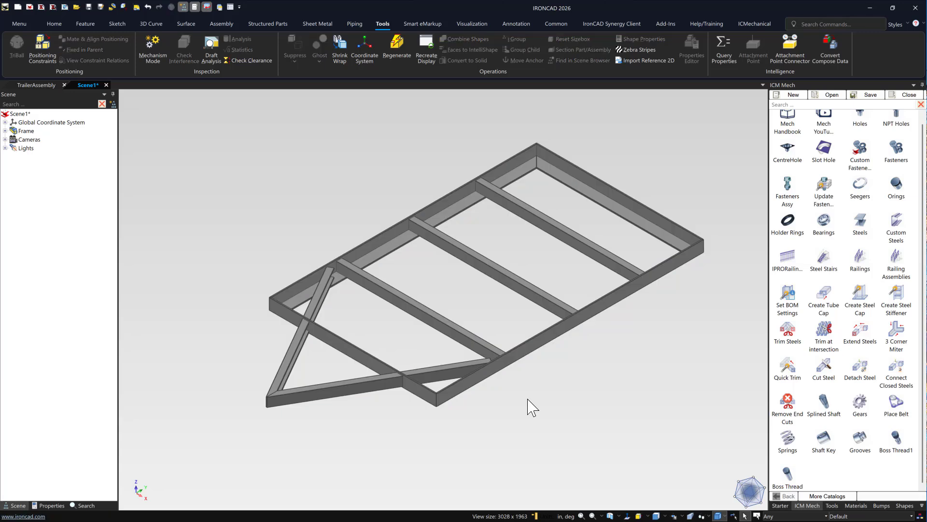
{"action": "scroll", "coordinate": [551, 391], "scroll_direction": "up", "scroll_amount": 3}
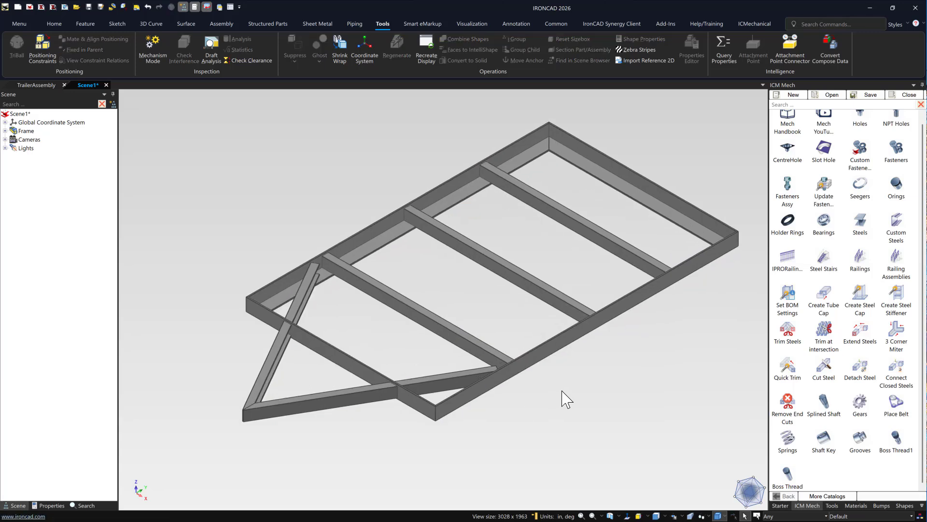